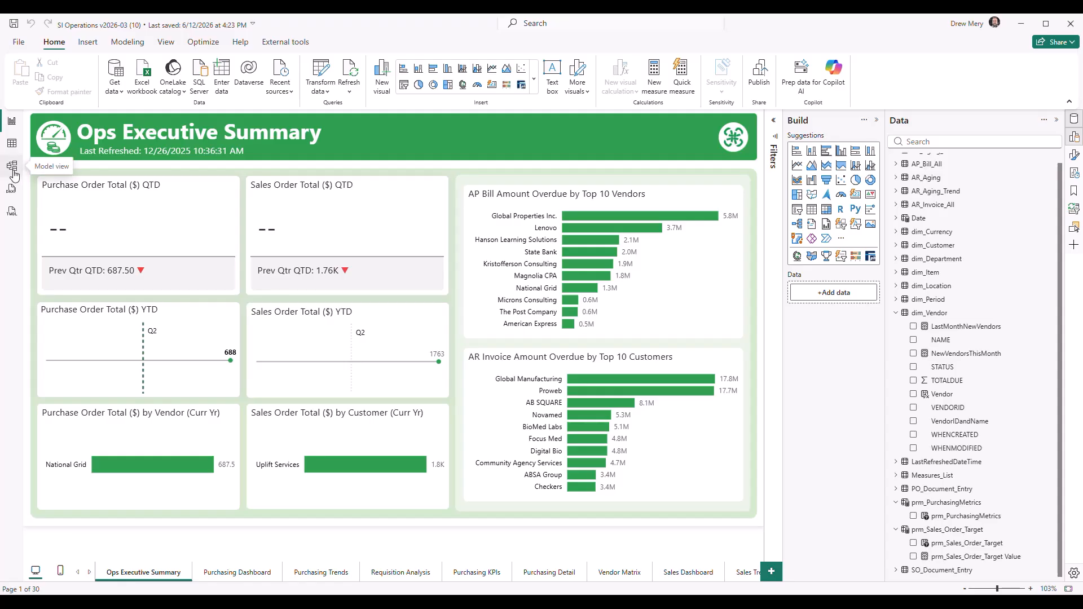
Open the semantic model diagram and look through the columns of the AR_Invoice_All table
left_click(13, 167)
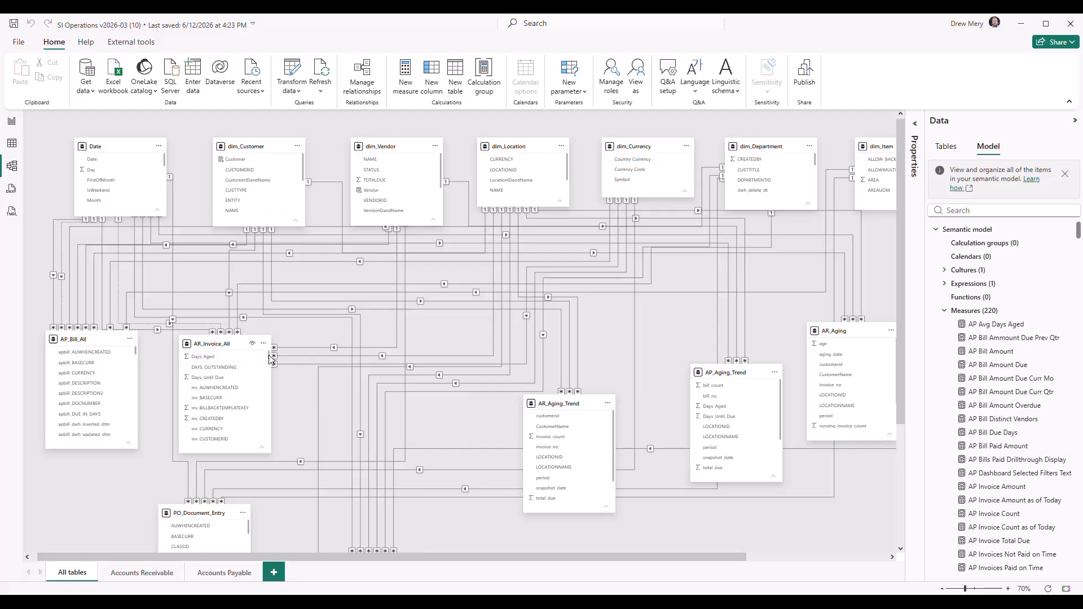
left_click_drag(270, 358, 269, 415)
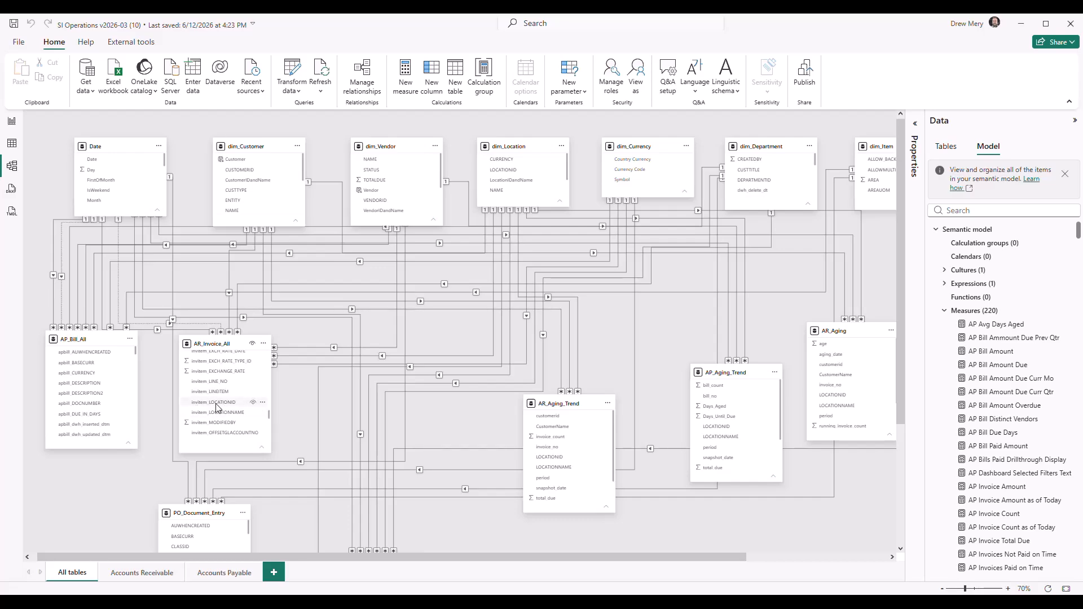
left_click(493, 342)
Rearrange the diagram: nudge AR_Invoice_All up, keep dim_Vendor in the dimension row, and shift dim_Customer and Date slightly left
left_click_drag(386, 146, 386, 451)
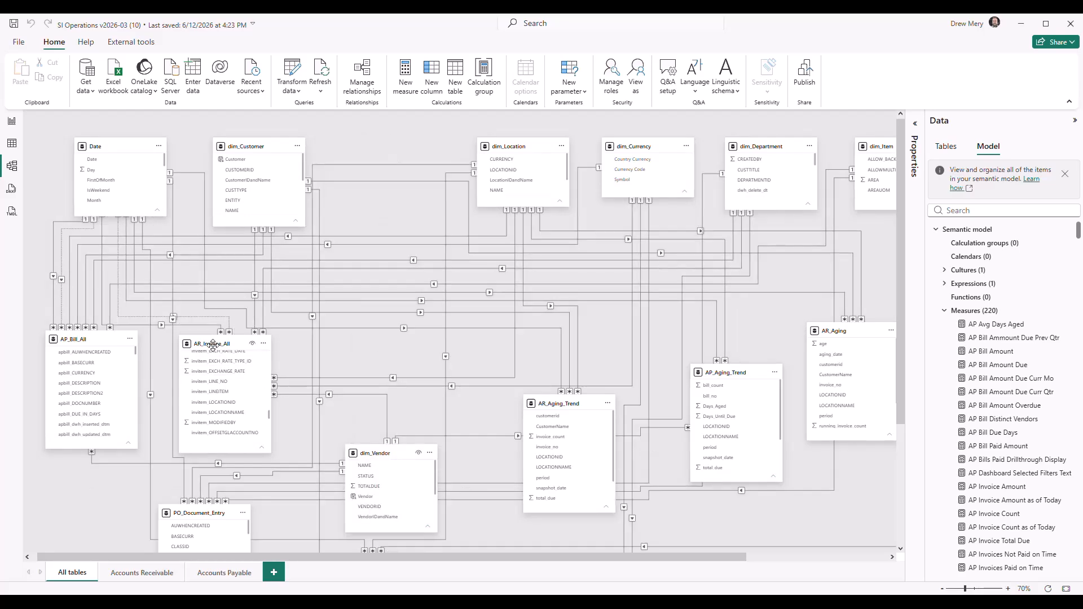
mouse_move(210, 343)
left_mouse_down()
mouse_move(316, 272)
mouse_move(378, 140)
mouse_move(267, 332)
mouse_move(222, 325)
left_mouse_up()
left_click_drag(378, 445, 379, 148)
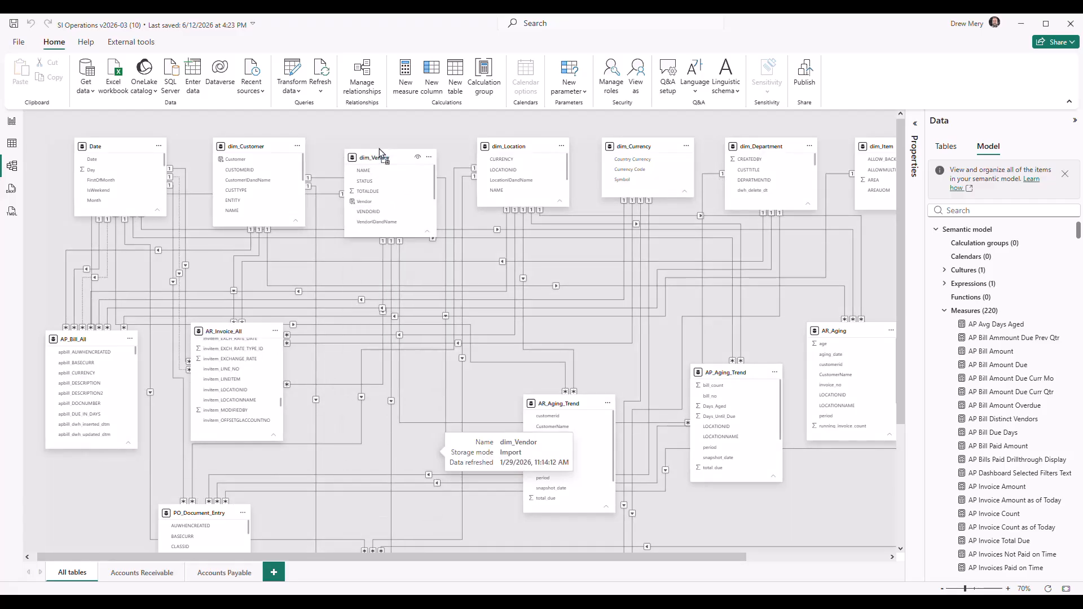
left_click_drag(256, 142, 248, 142)
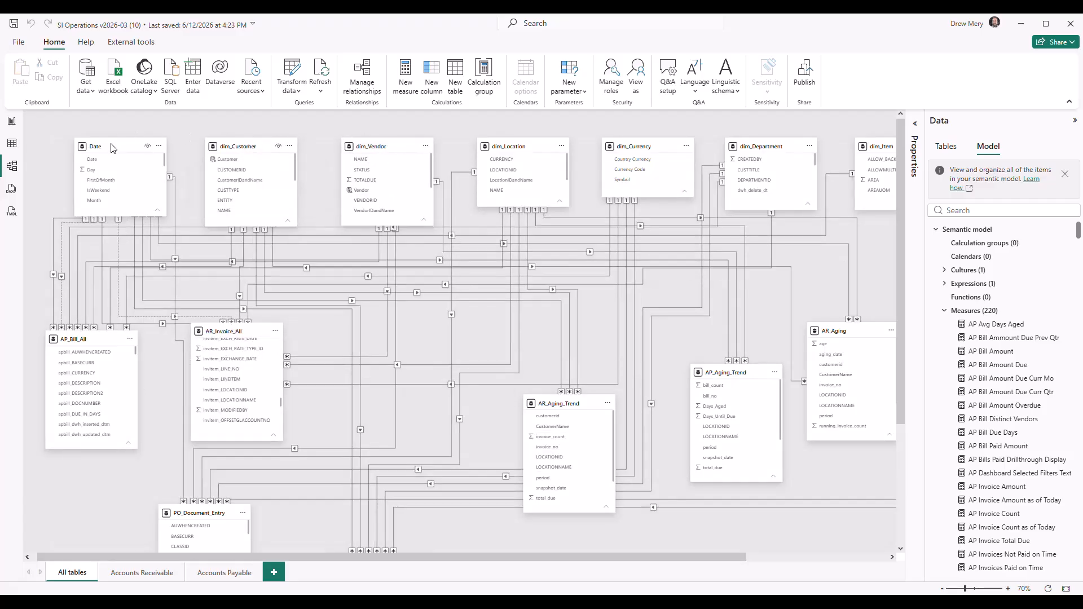
left_click_drag(113, 146, 90, 145)
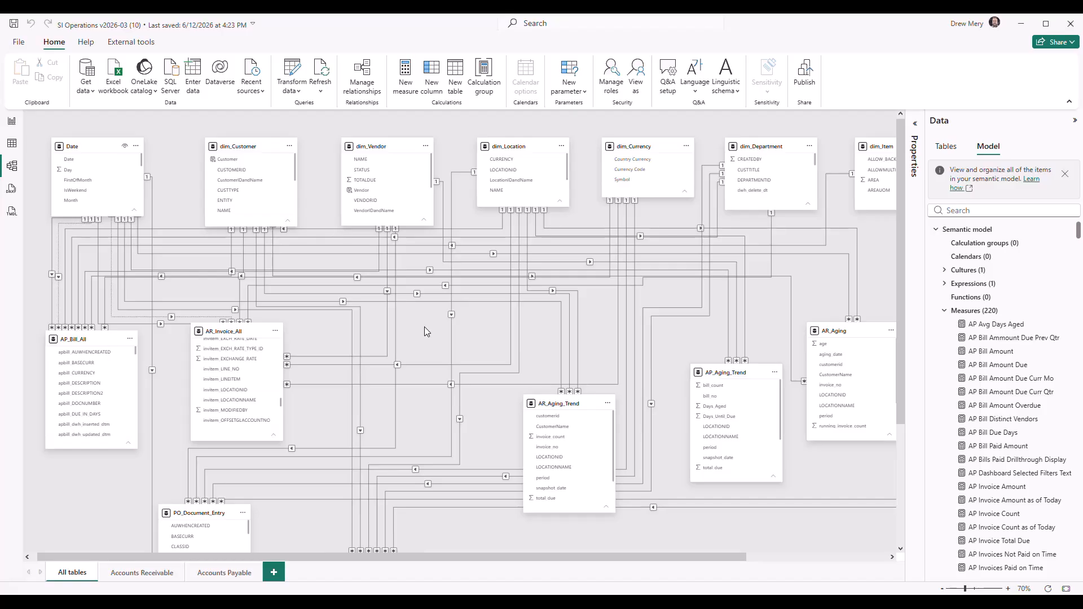
Examine the relationships between the dimension and fact tables up close and across the whole diagram, including dim_Period and the standalone parameter tables
left_click(1008, 589)
left_click(1008, 589)
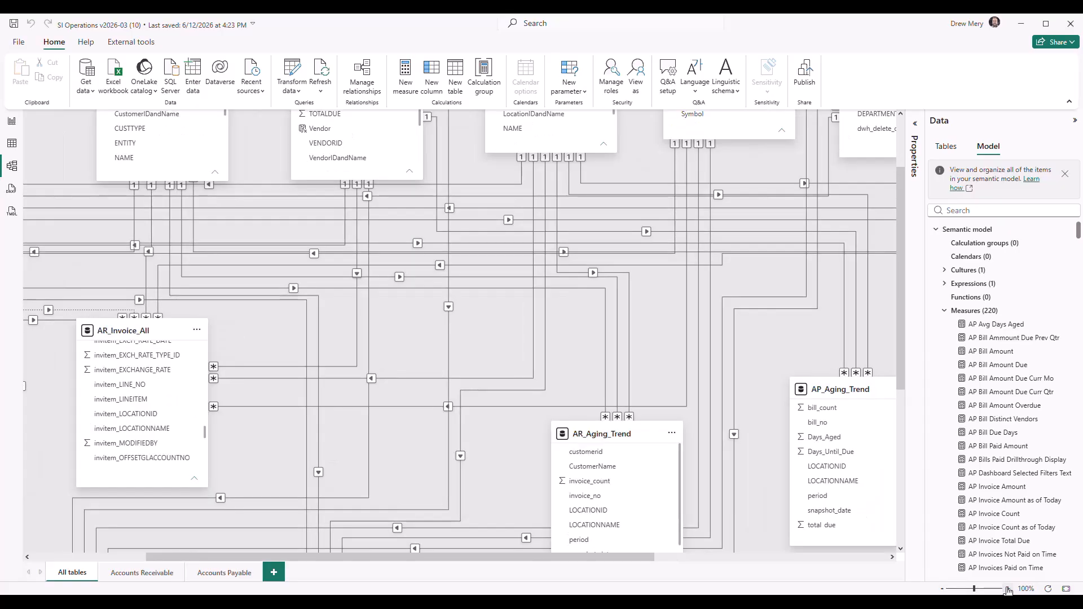
scroll(502, 328, "left", 4)
scroll(503, 328, "right", 6)
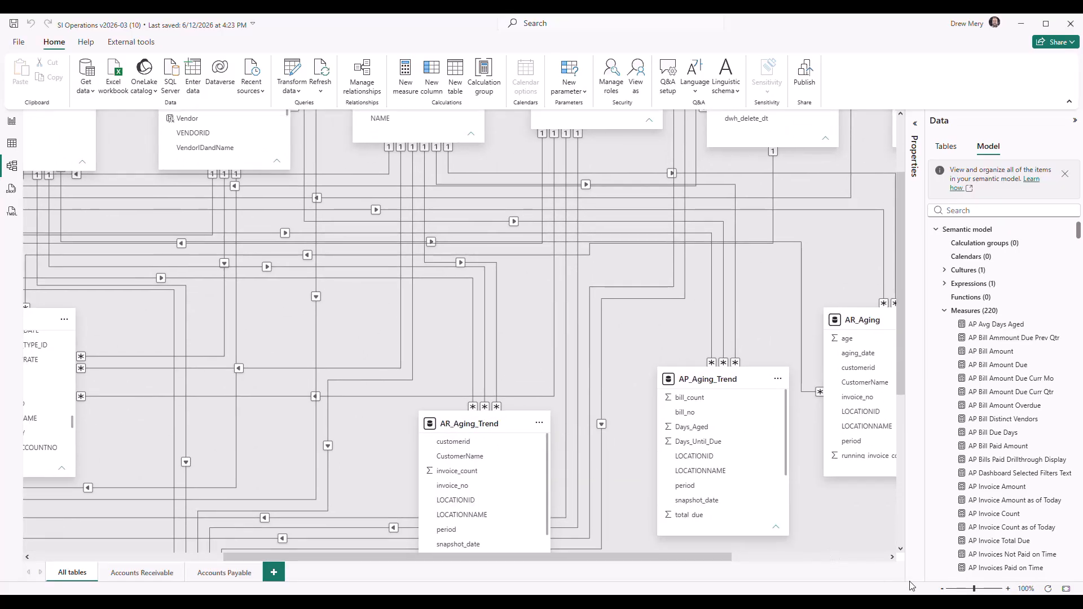
left_click(943, 589)
left_click(943, 589)
left_click(943, 589)
left_click(942, 589)
left_click(943, 589)
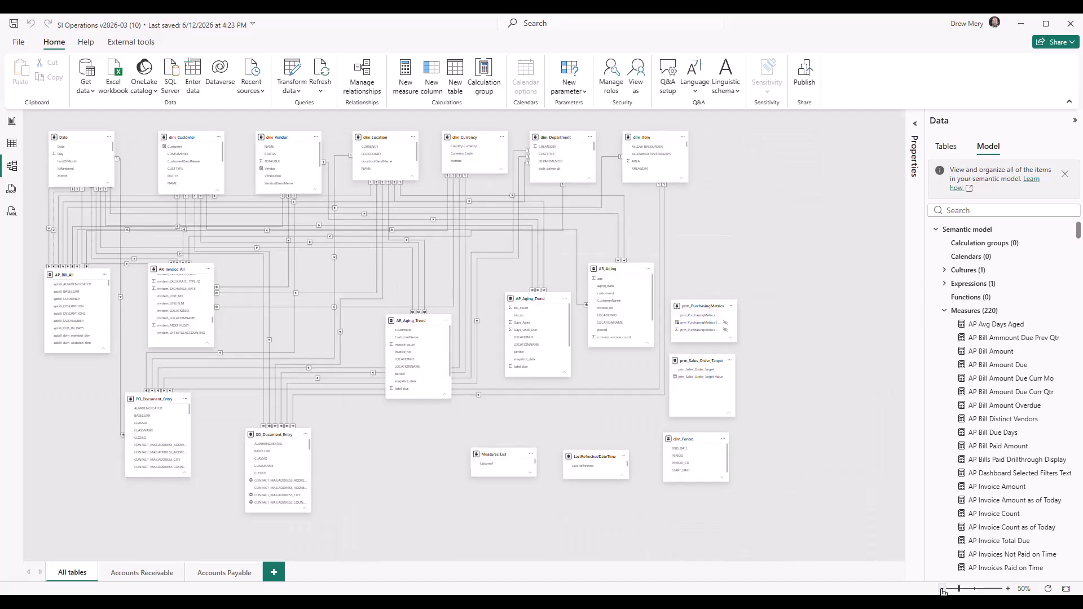
left_click(1008, 589)
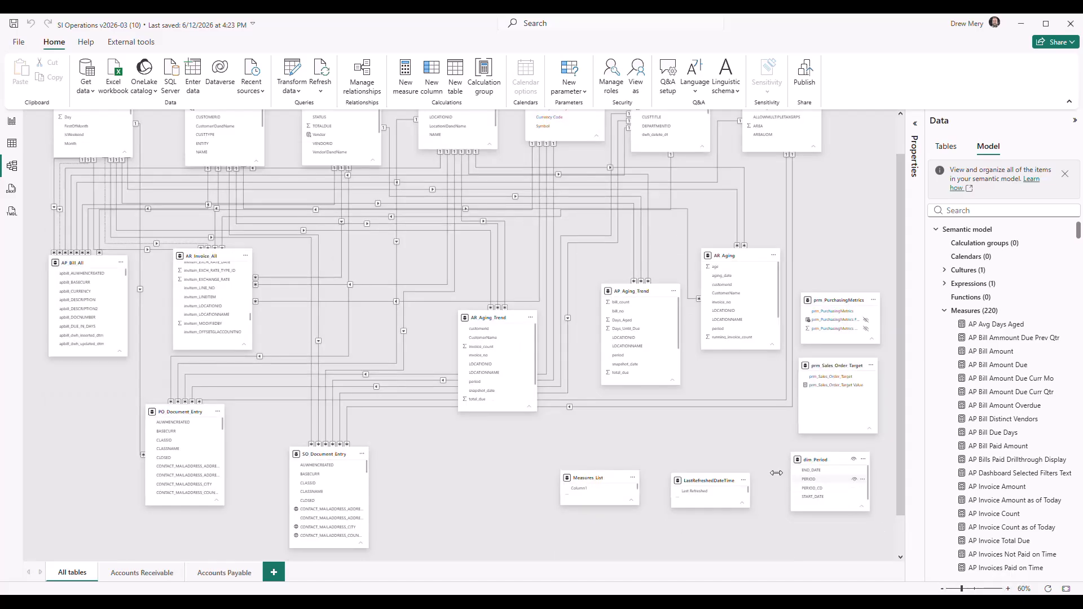
scroll(679, 456, "up", 1)
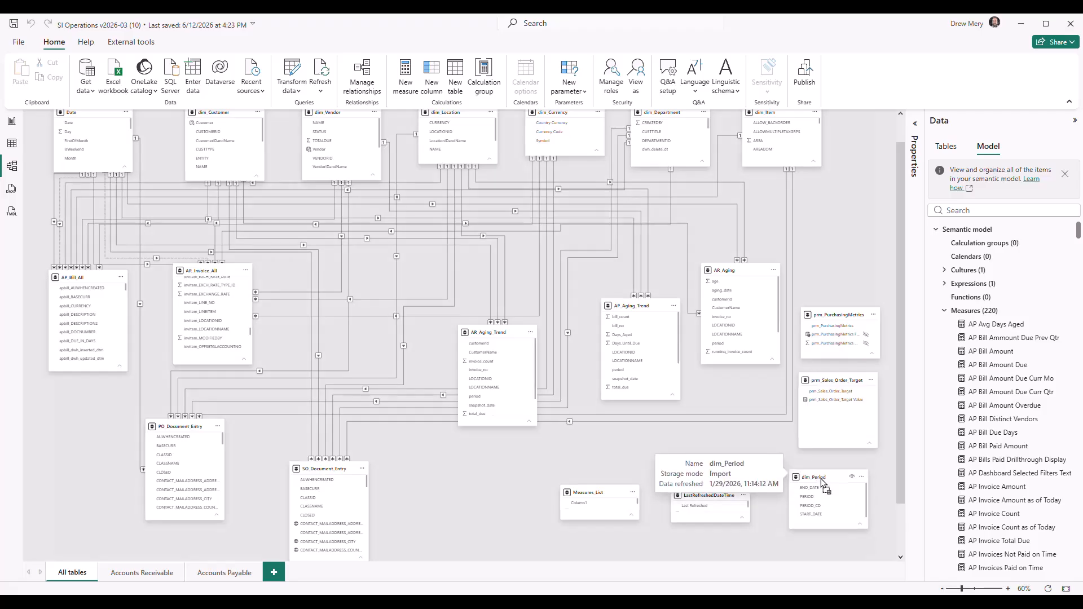
left_click_drag(822, 474, 819, 479)
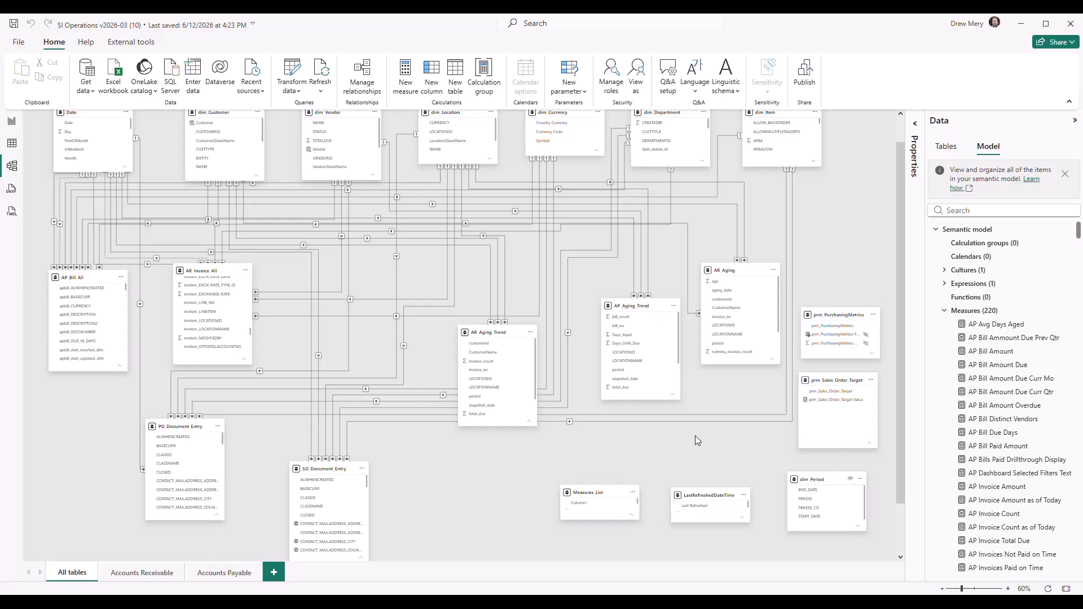
mouse_move(827, 314)
Return to the report canvas and start a new fields parameter named prm_my_table
left_click(11, 123)
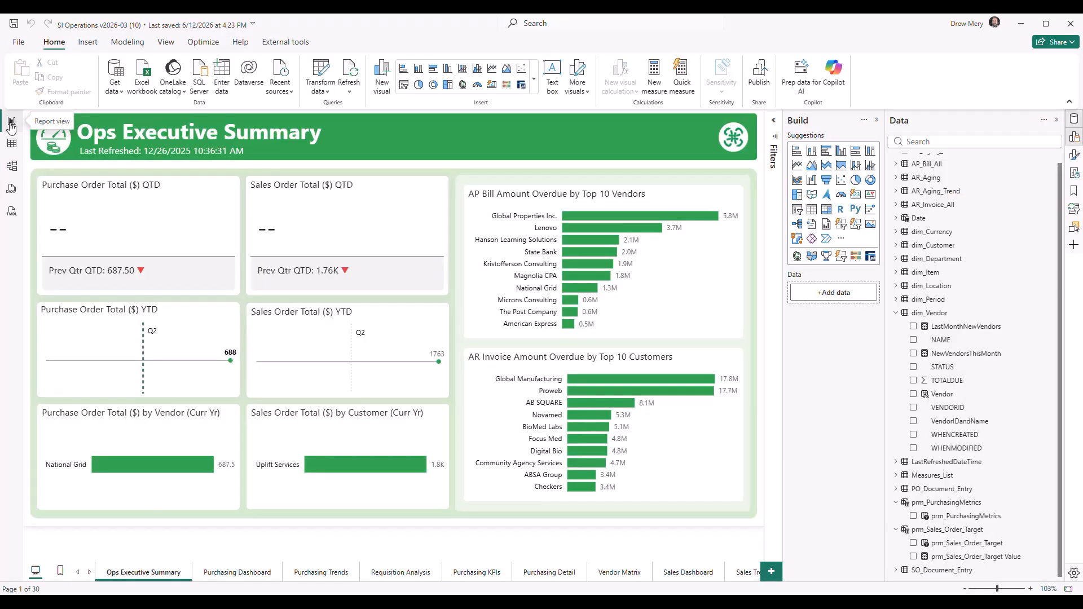
left_click(128, 44)
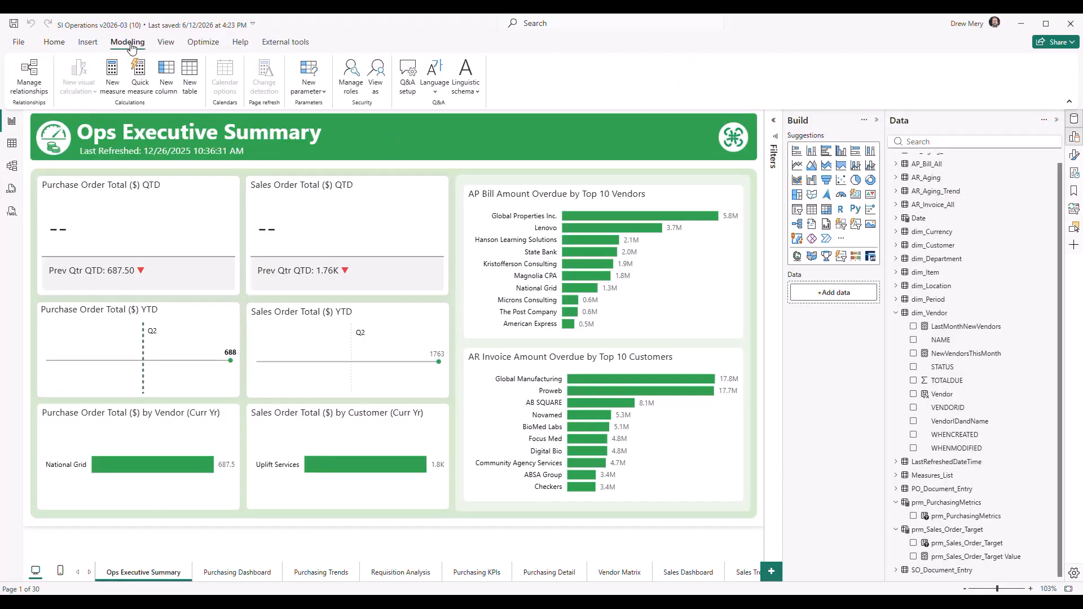
left_click(315, 94)
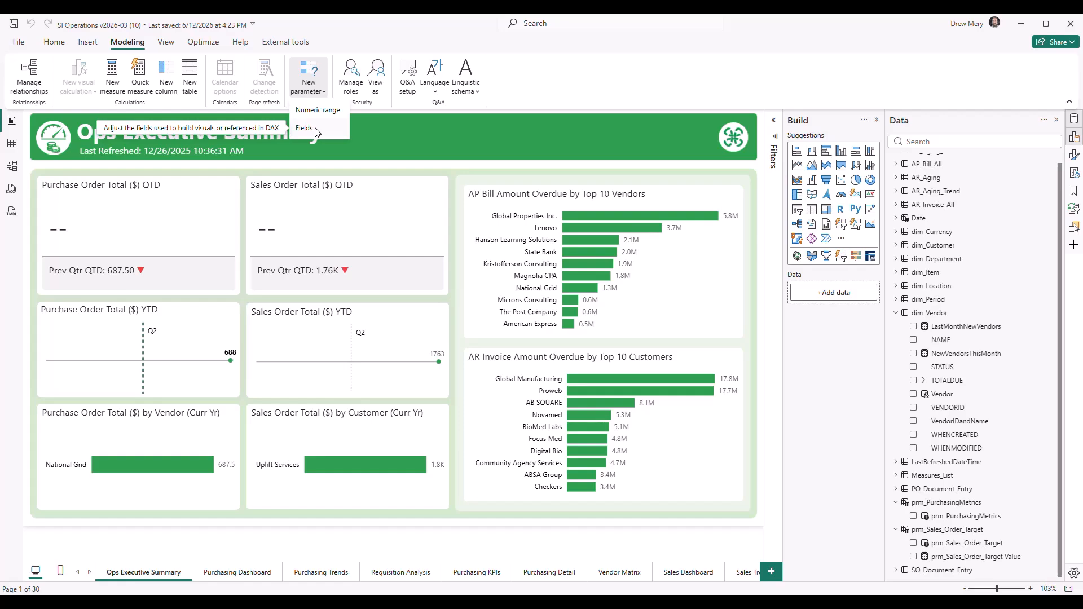
left_click(308, 129)
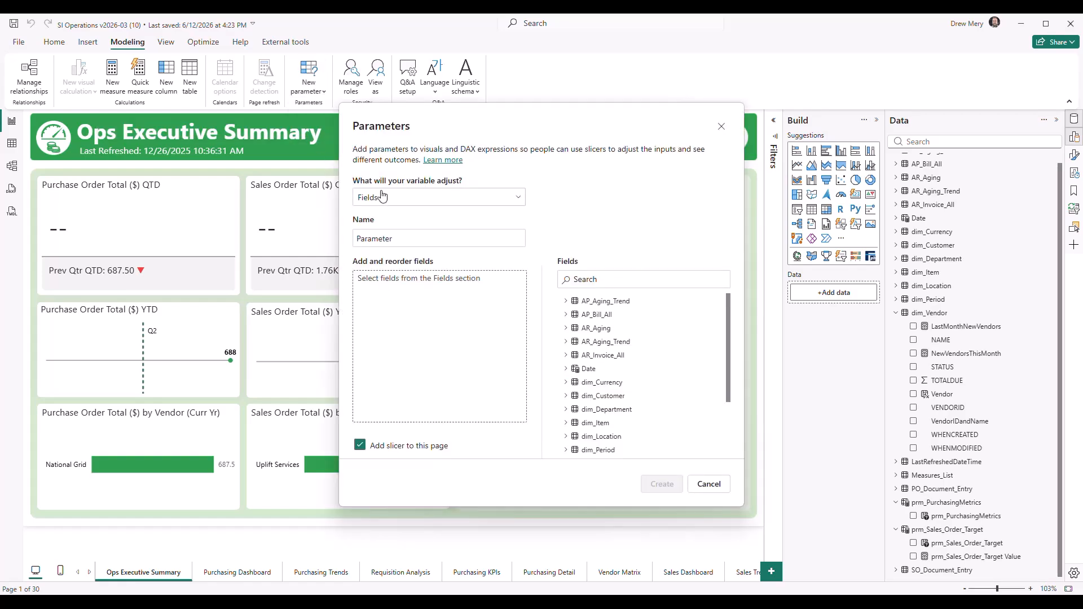
left_click(510, 202)
left_click(373, 234)
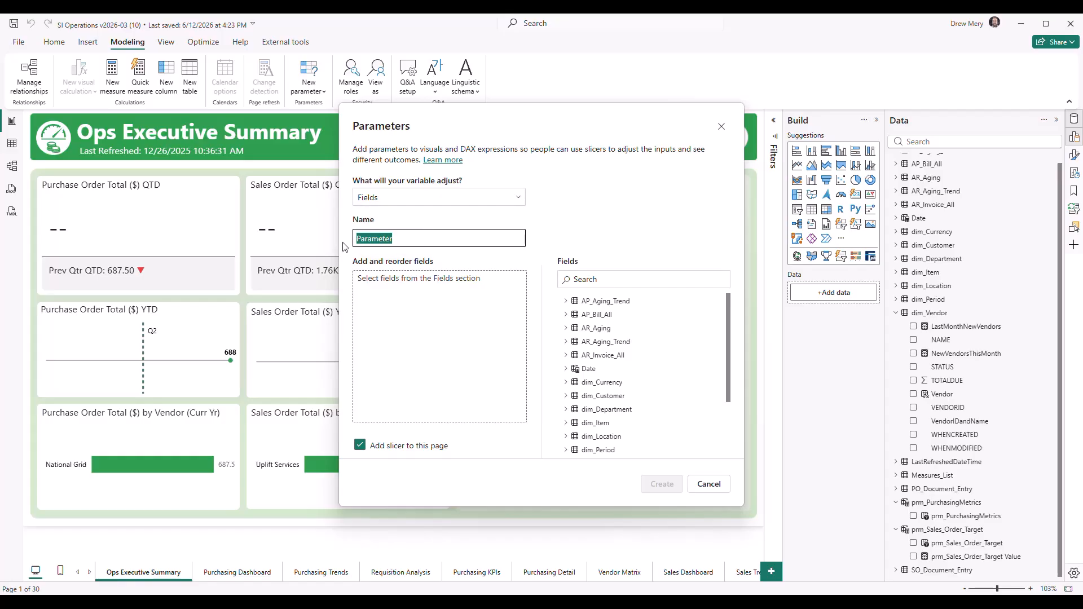
type("prm_my_table")
left_click(524, 218)
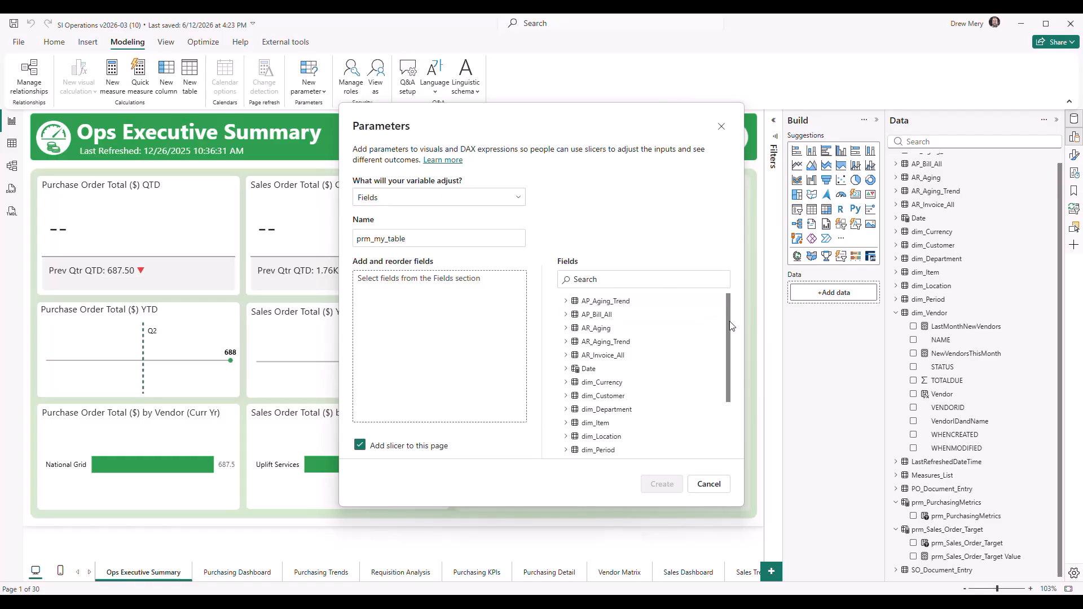
Add AP Invoice Count, AP Invoice Amount and AP Invoice Amount as of Today from Measures_List, and create the parameter with its slicer
left_click_drag(731, 324, 735, 400)
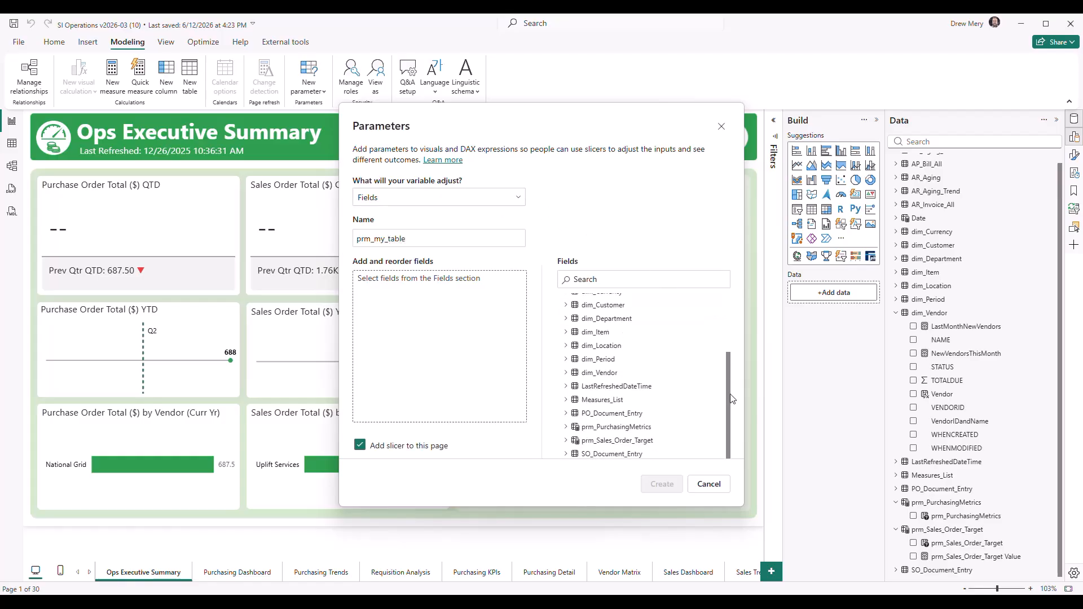
left_click(566, 400)
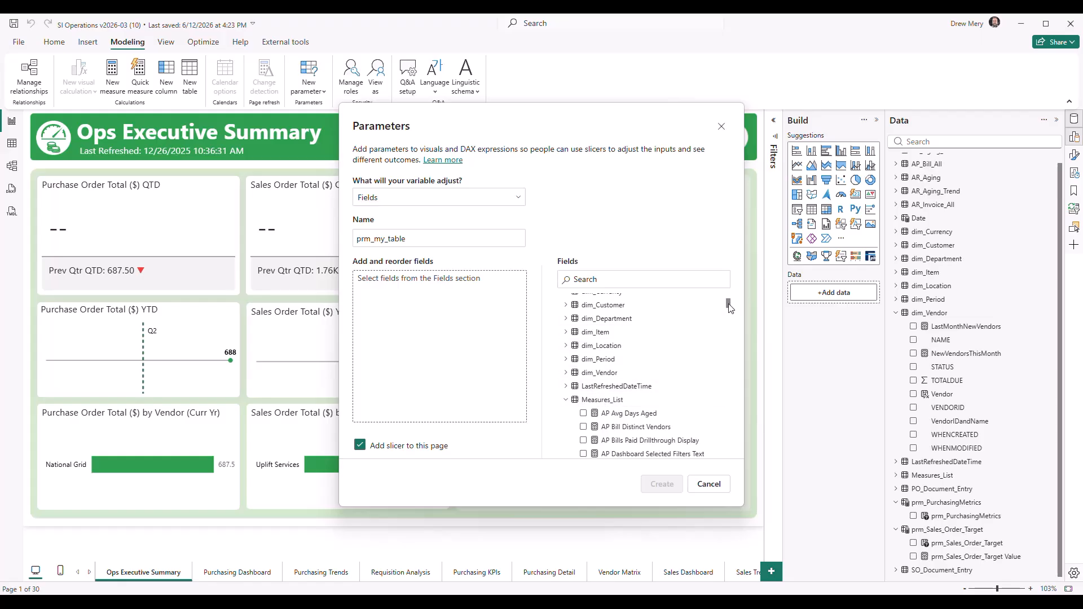
left_click_drag(728, 305, 729, 313)
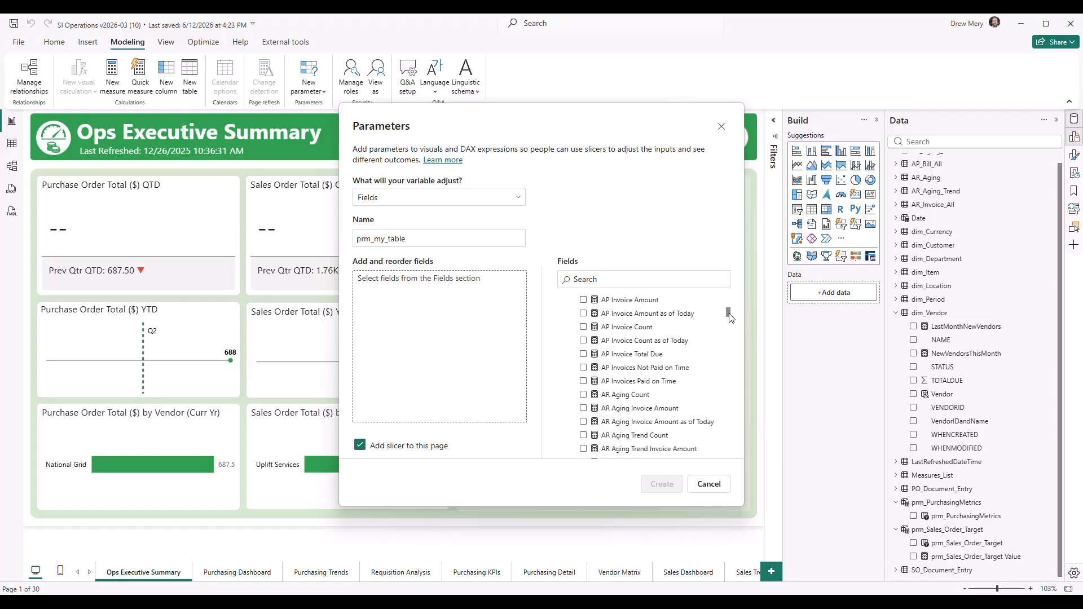
left_click_drag(626, 326, 440, 337)
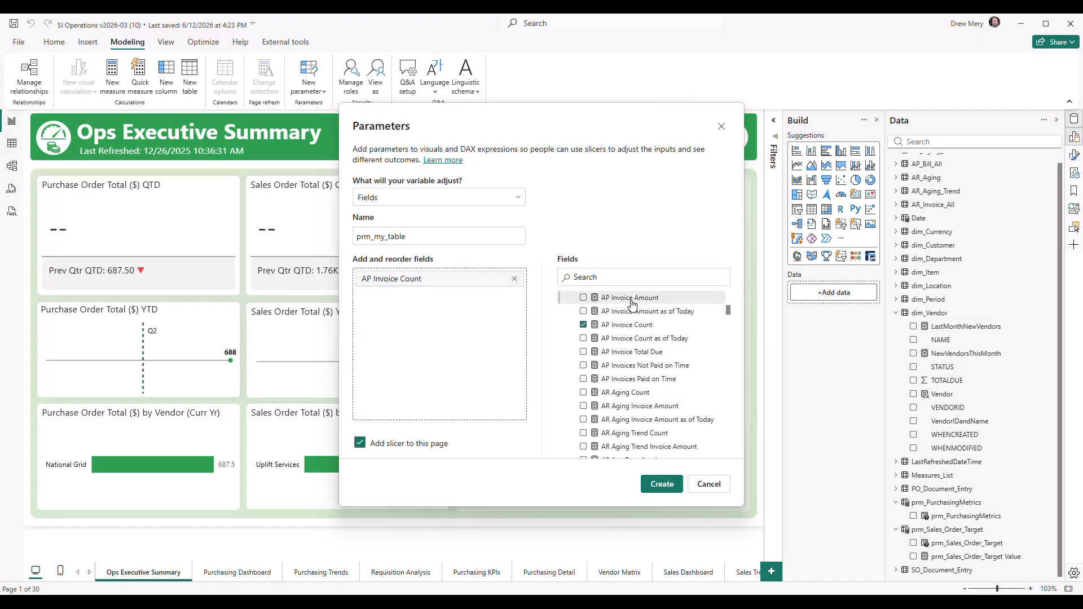
left_click_drag(633, 305, 446, 324)
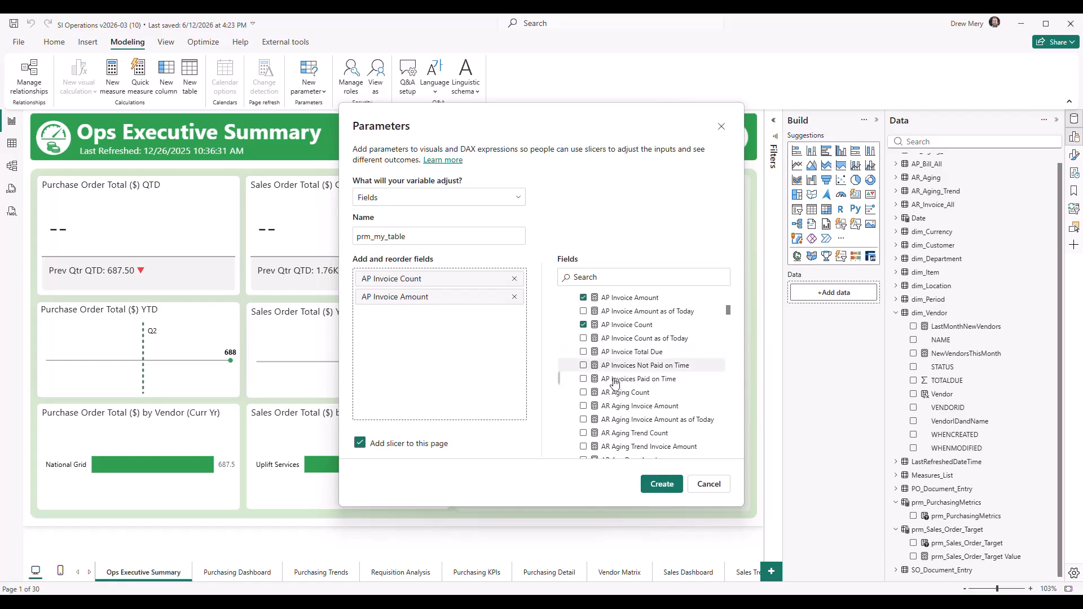
scroll(623, 387, "up", 1)
scroll(623, 388, "up", 1)
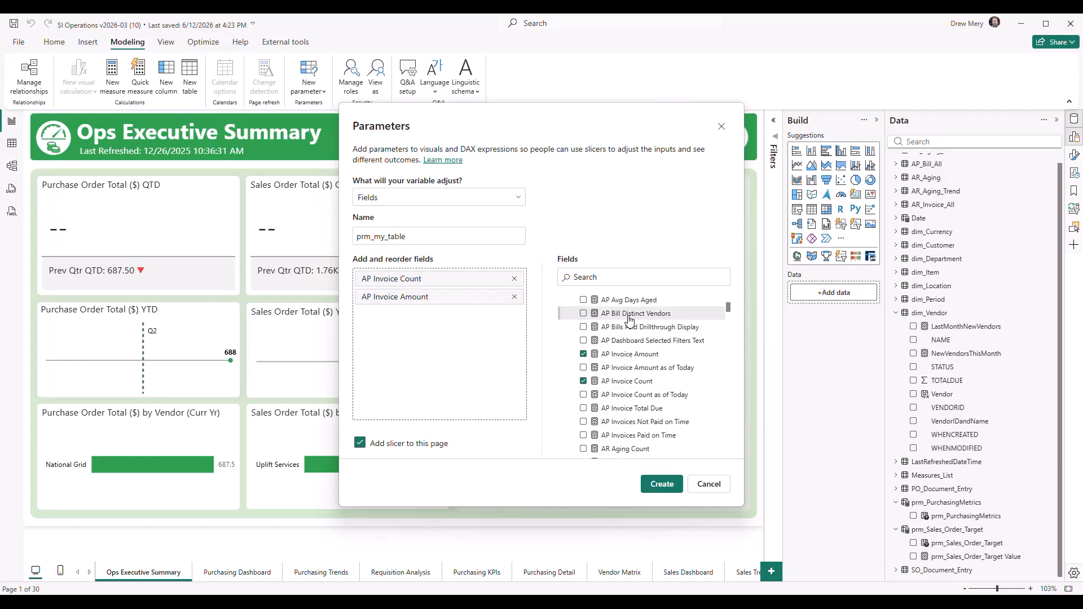
left_click(634, 372)
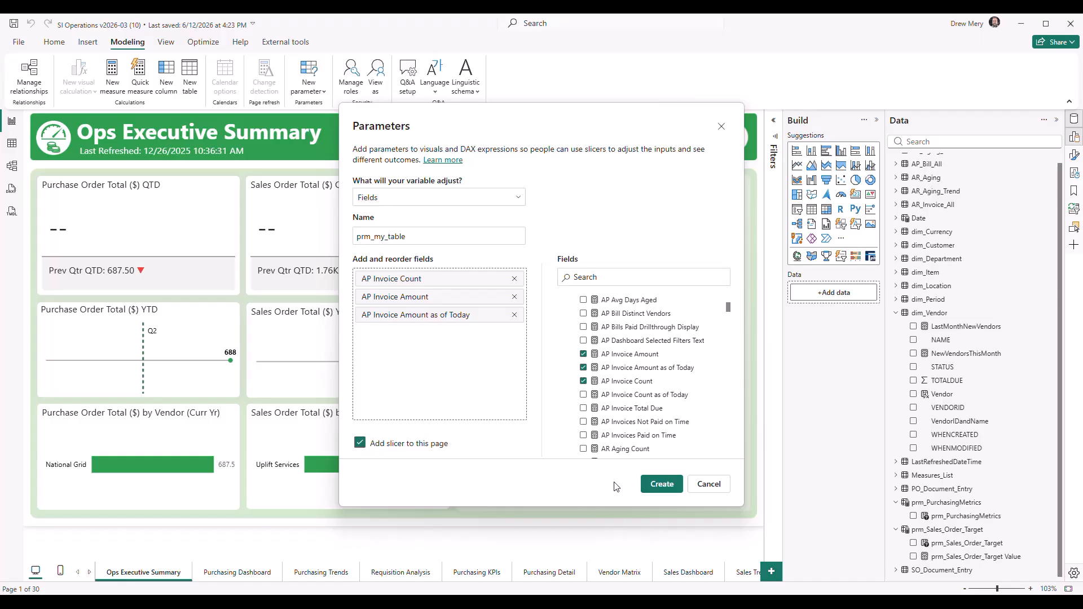
left_click(655, 484)
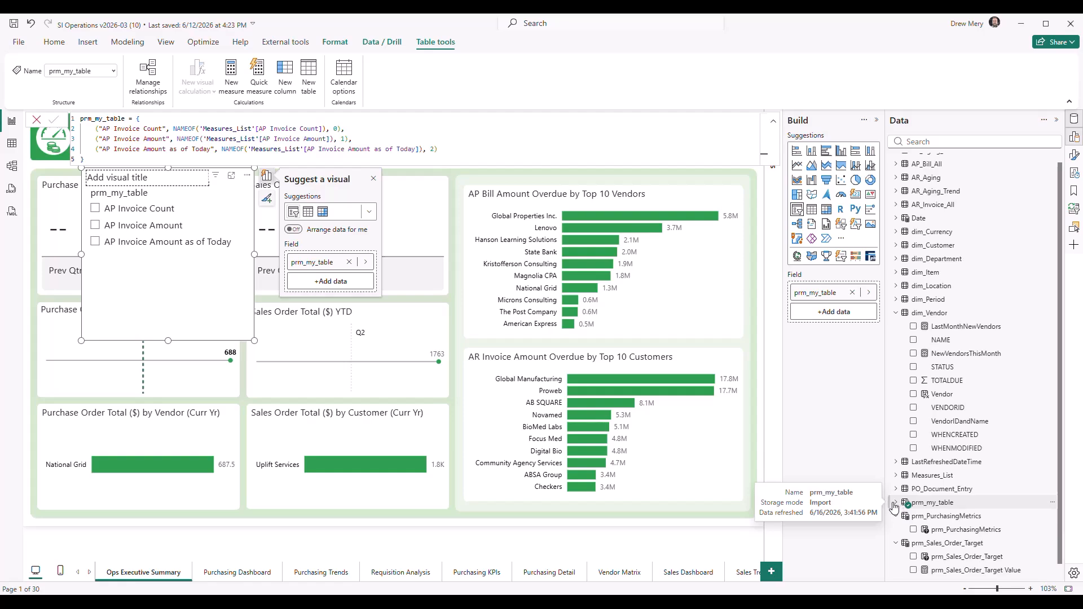
Move the new slicer clear of the formula and inspect the prm_my_table field and its DAX definition
left_click_drag(212, 294, 210, 374)
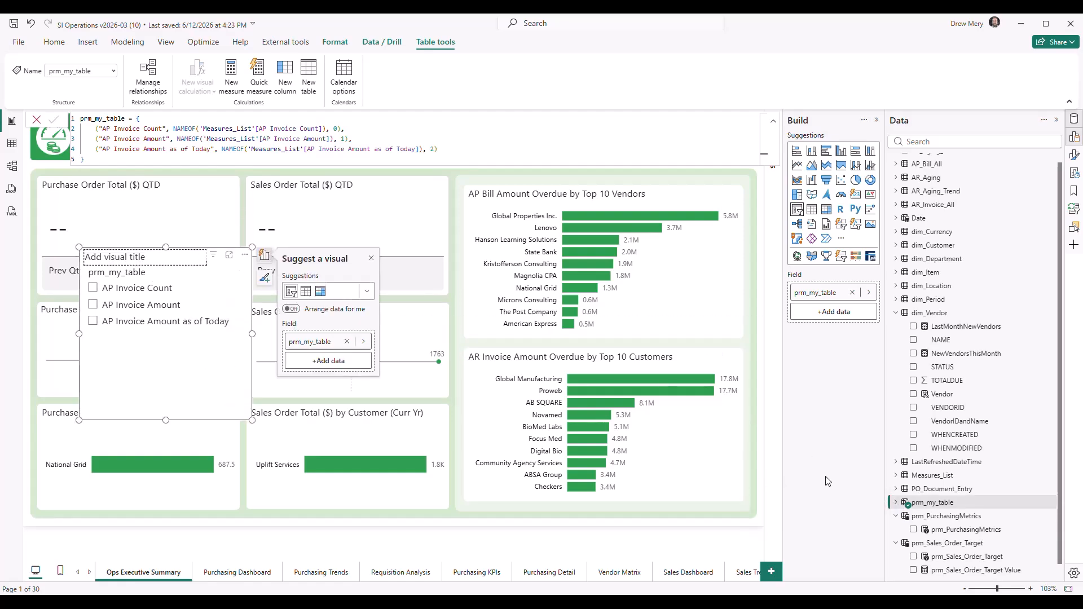
left_click(893, 503)
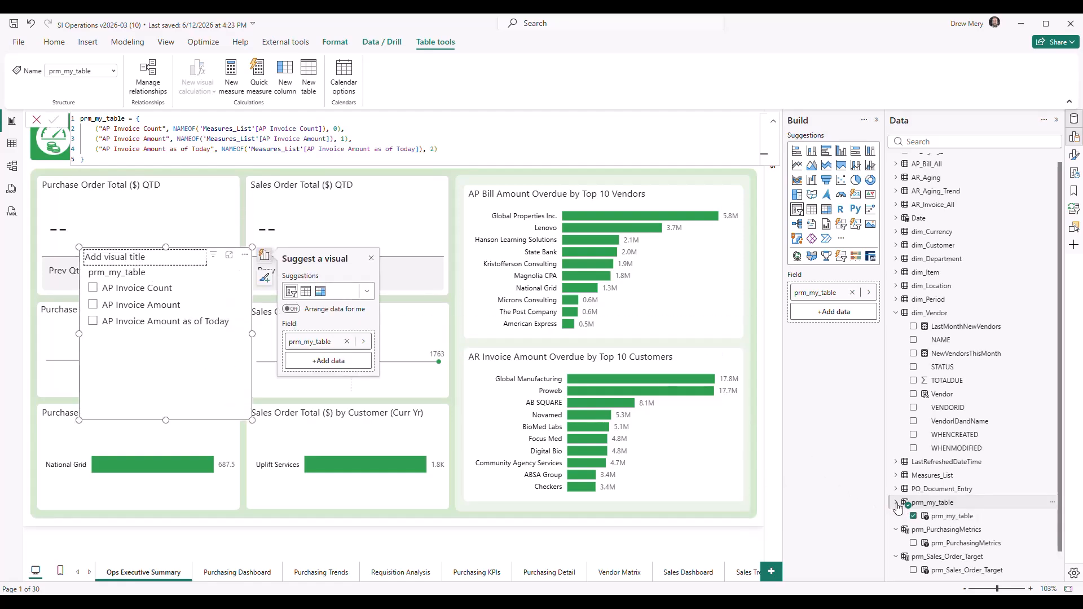
left_click(941, 520)
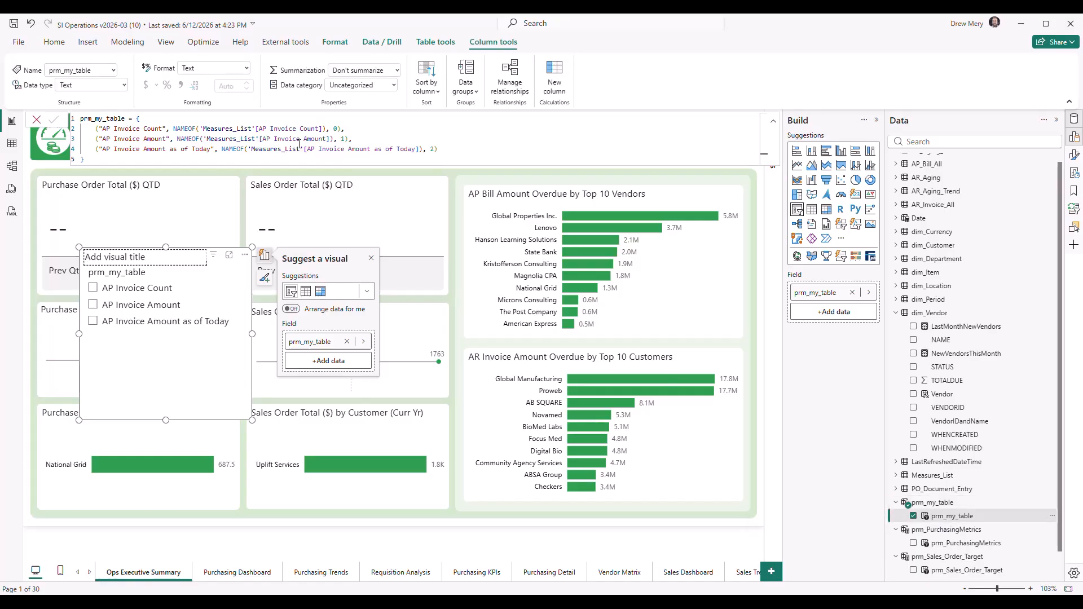
Shorten the prm_my_table slicer and place it over the lower part of the Purchase Order Total ($) YTD visual
left_click_drag(166, 247, 164, 304)
left_click_drag(151, 400, 104, 418)
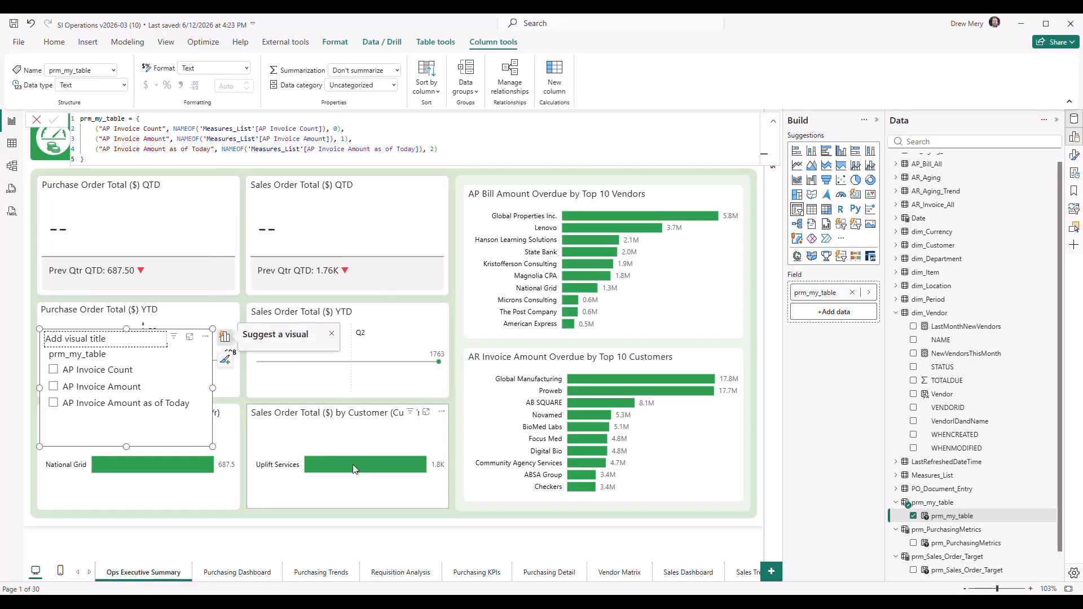
left_click(502, 541)
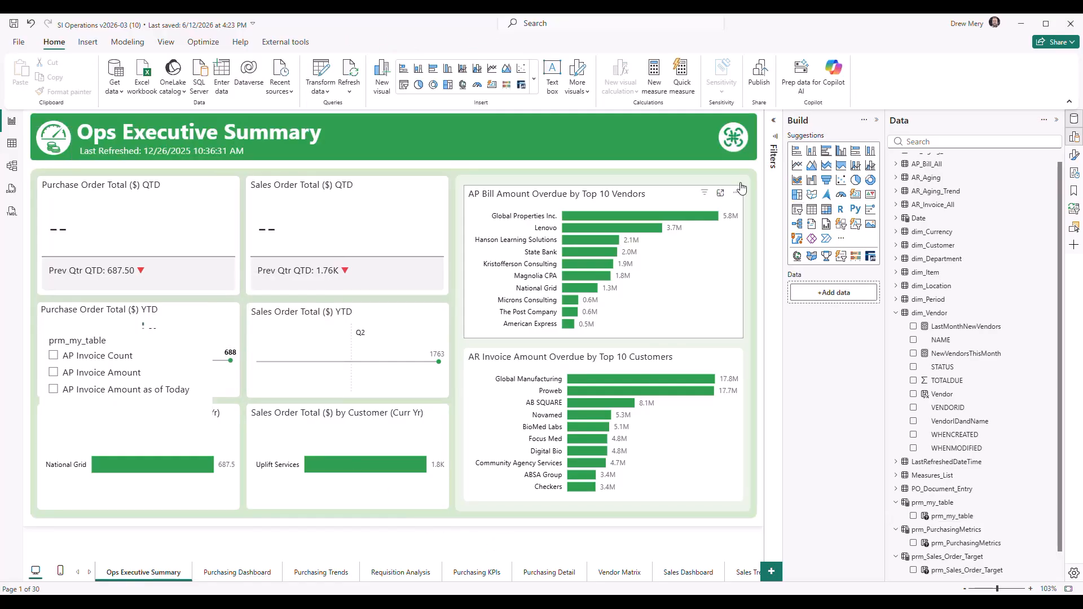
Insert an empty clustered bar chart, enlarge it and place it beside the slicer in the middle of the report page
left_click(827, 157)
left_click_drag(191, 279, 369, 280)
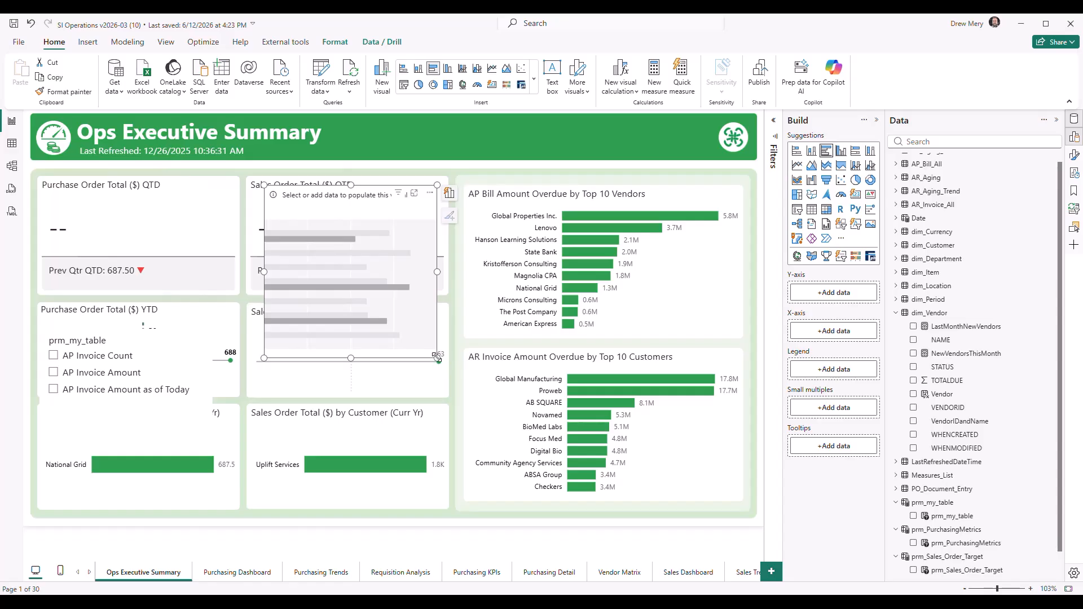
left_click_drag(437, 357, 643, 476)
left_click_drag(430, 331, 453, 343)
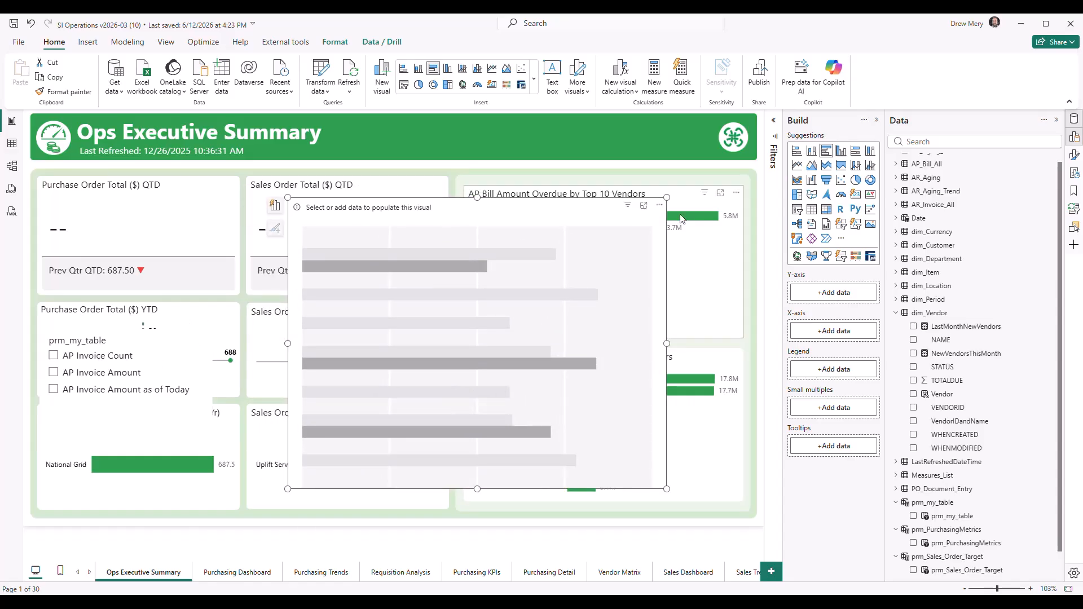
scroll(924, 237, "up", 1)
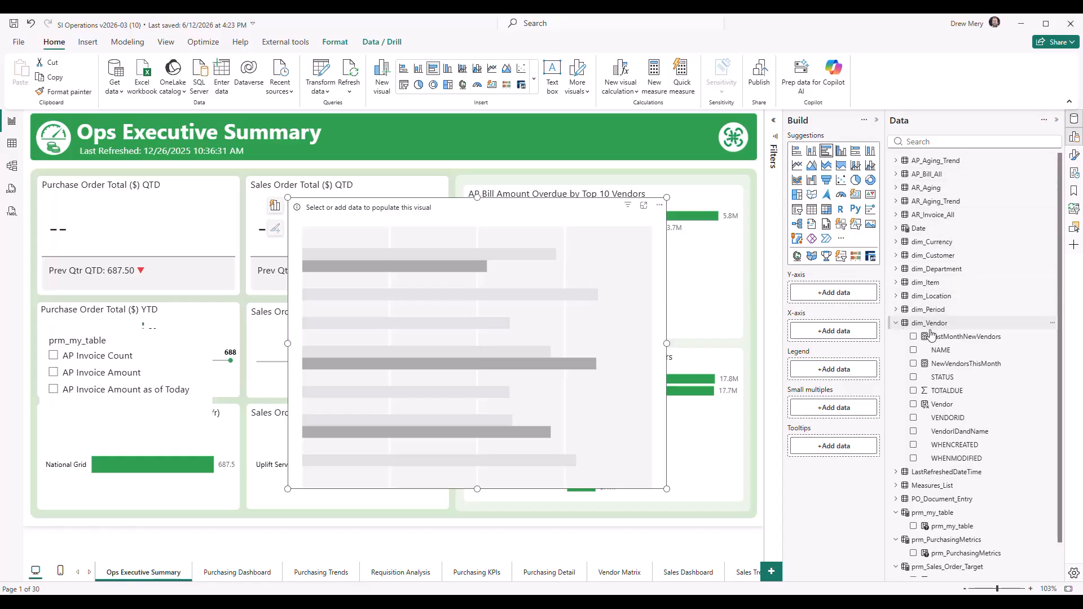
Fill the empty bar chart with NAME from dim_Vendor on the Y-axis and the prm_my_table field on the X-axis
left_click_drag(941, 350, 828, 301)
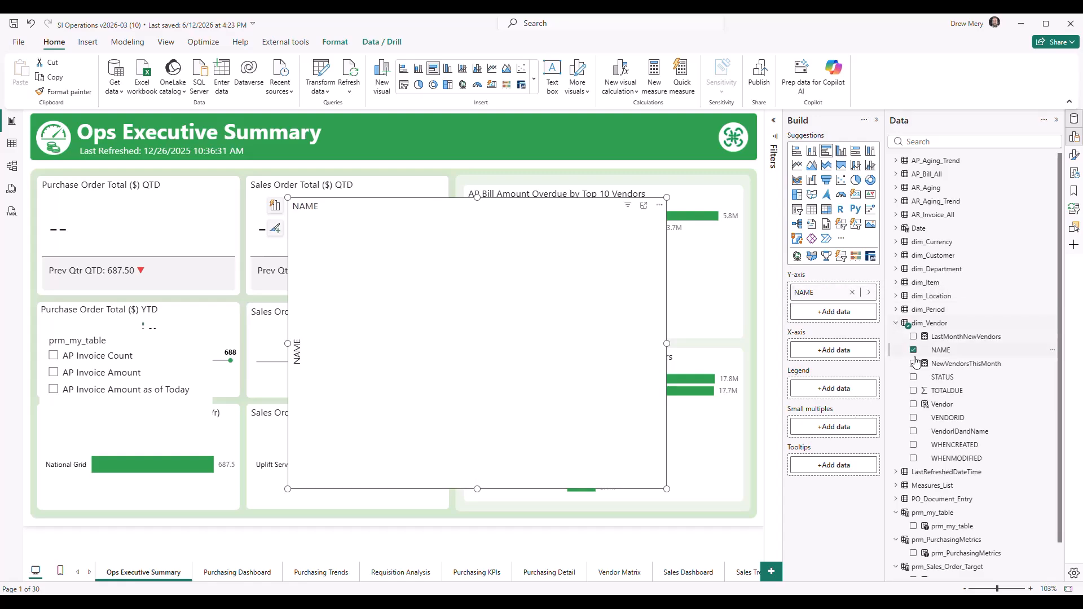
left_click(896, 323)
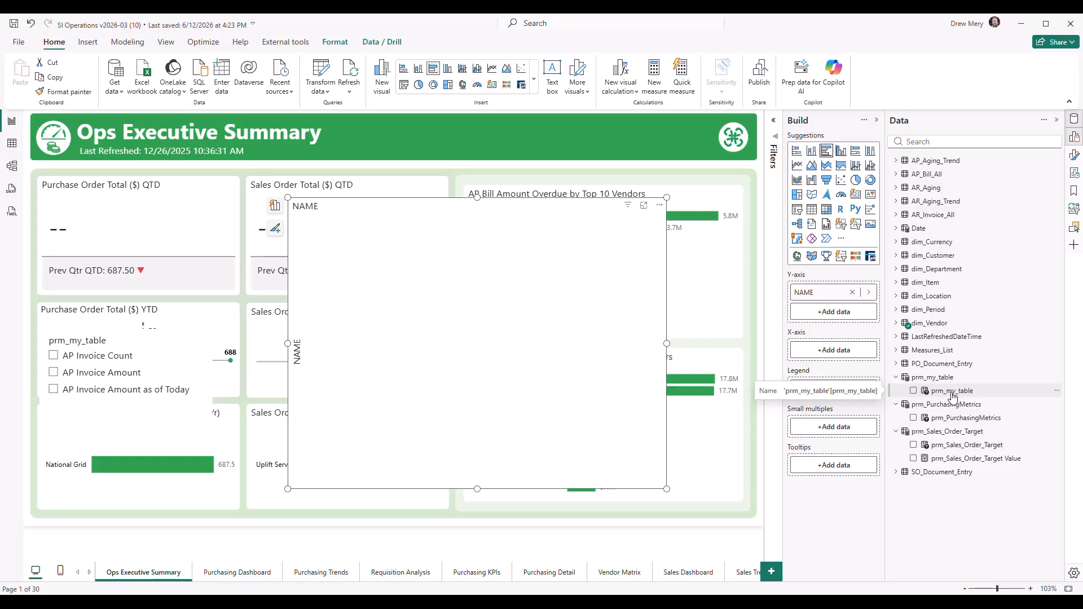
left_click_drag(952, 396, 835, 354)
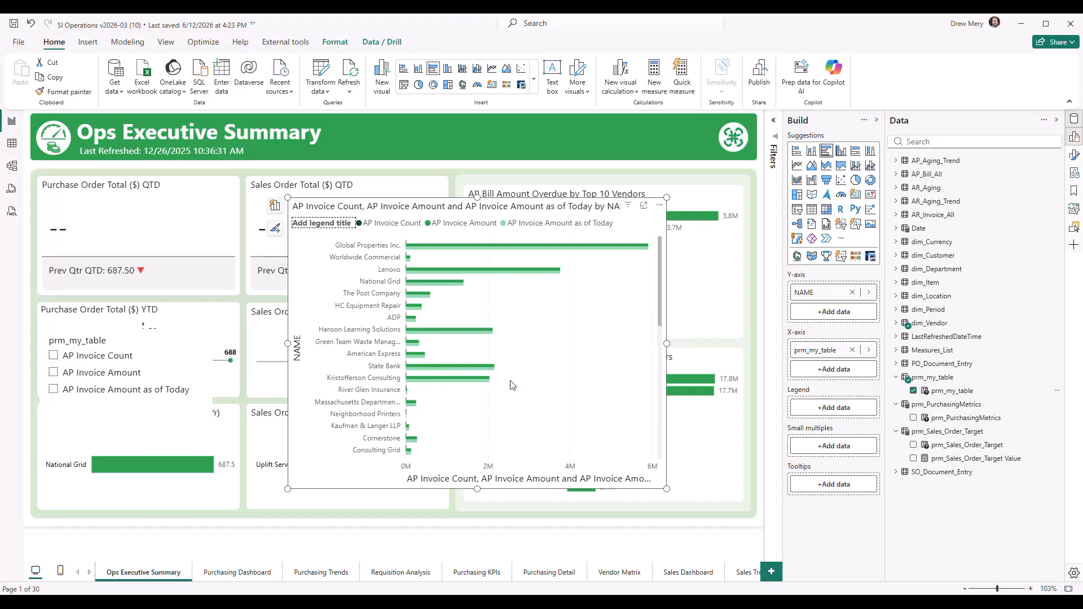
Test the prm_my_table slicer by switching the chart among AP Invoice Count, AP Invoice Amount and AP Invoice Amount as of Today, ending on AP Invoice Amount
left_click(57, 357)
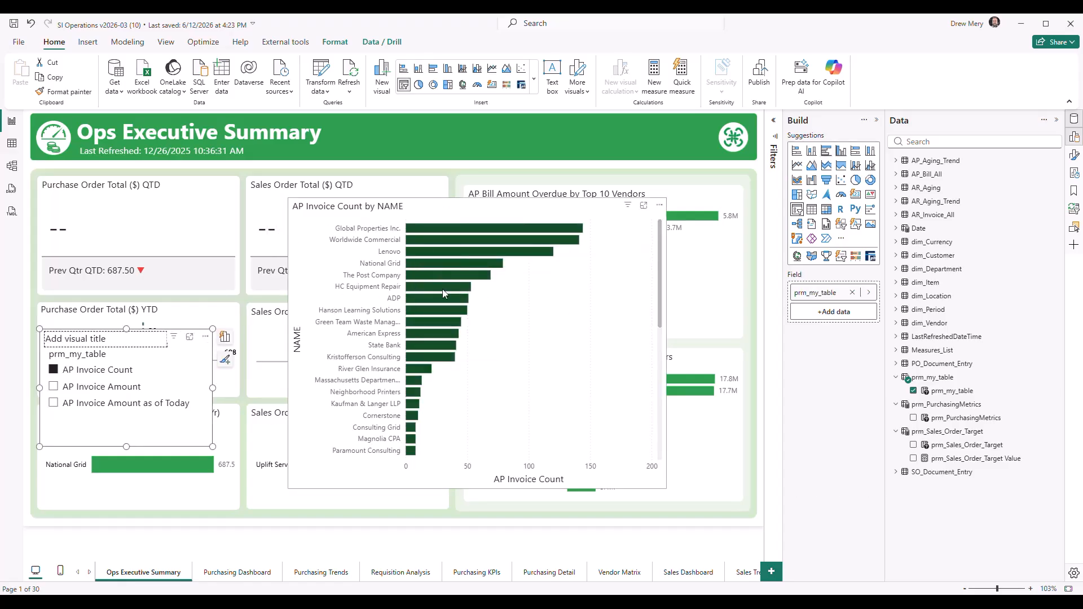
mouse_move(463, 232)
left_click(77, 389)
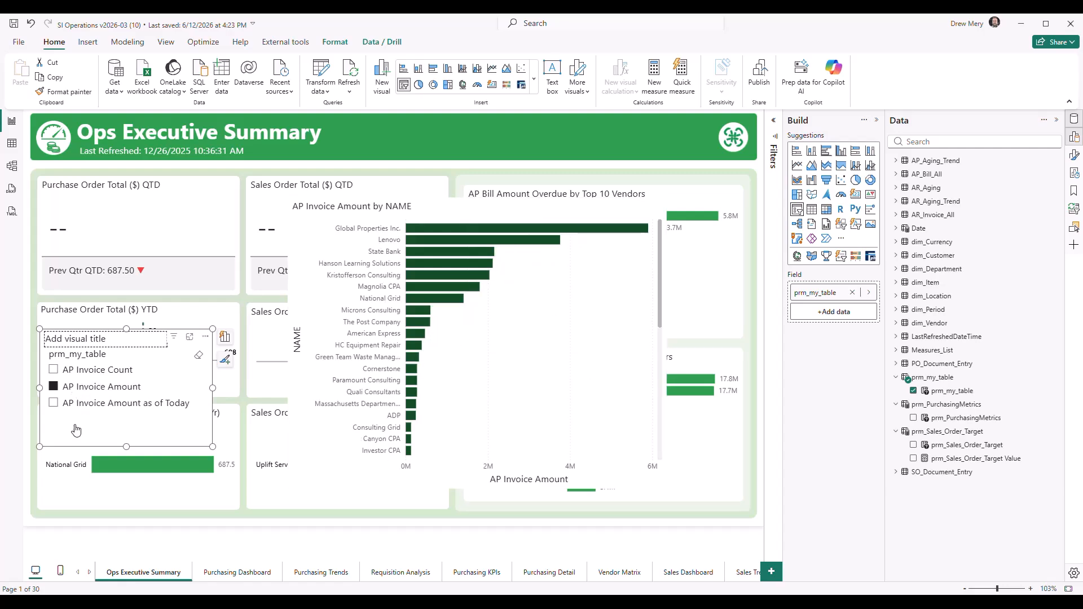
left_click(85, 404)
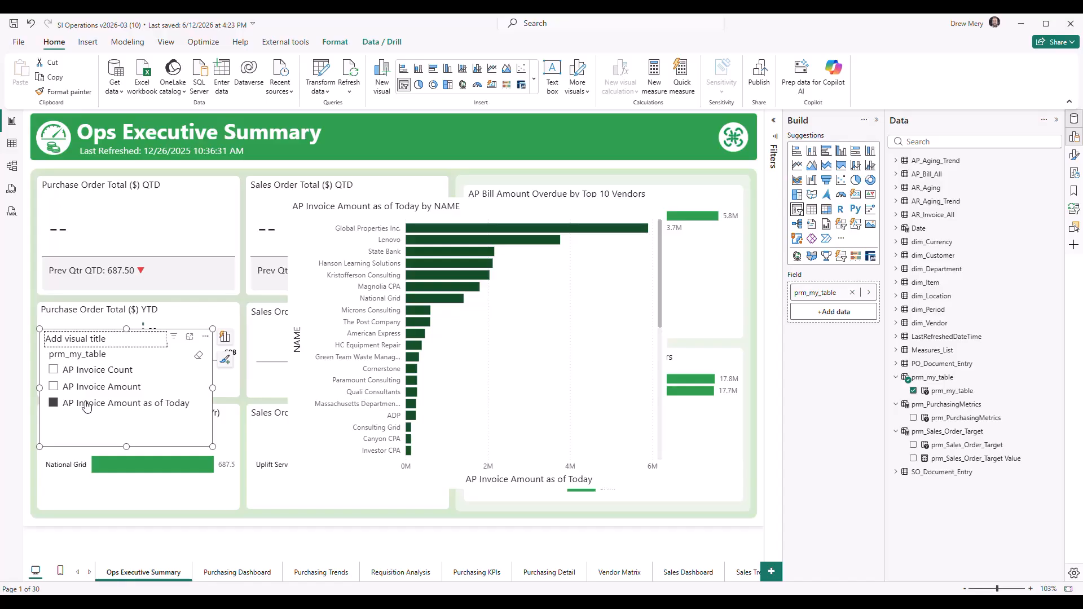
left_click(83, 370)
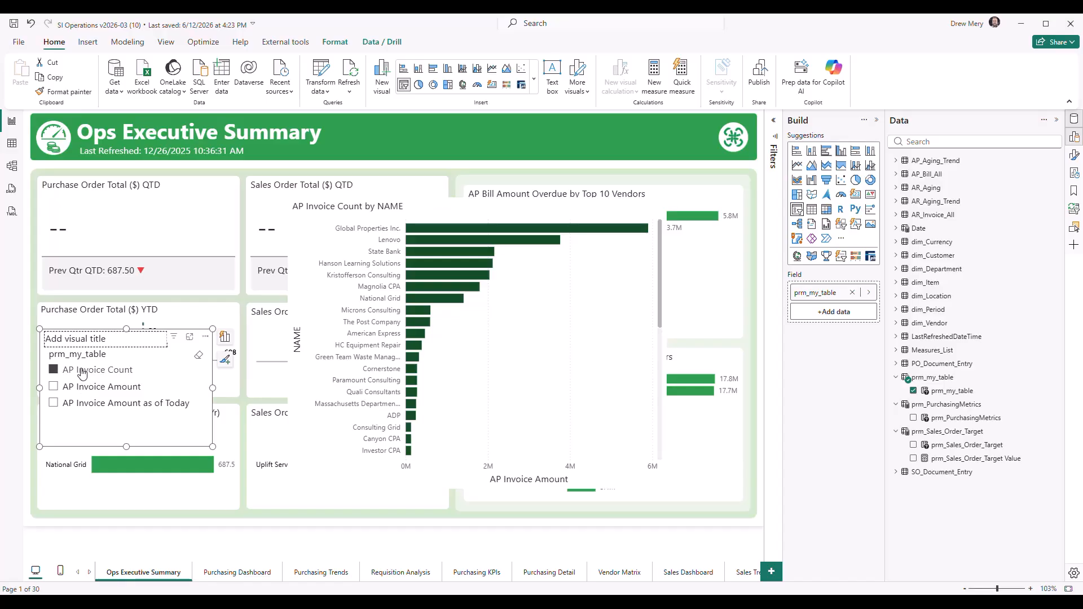
left_click(83, 390)
left_click(83, 372)
left_click(83, 391)
left_click(83, 374)
left_click(86, 391)
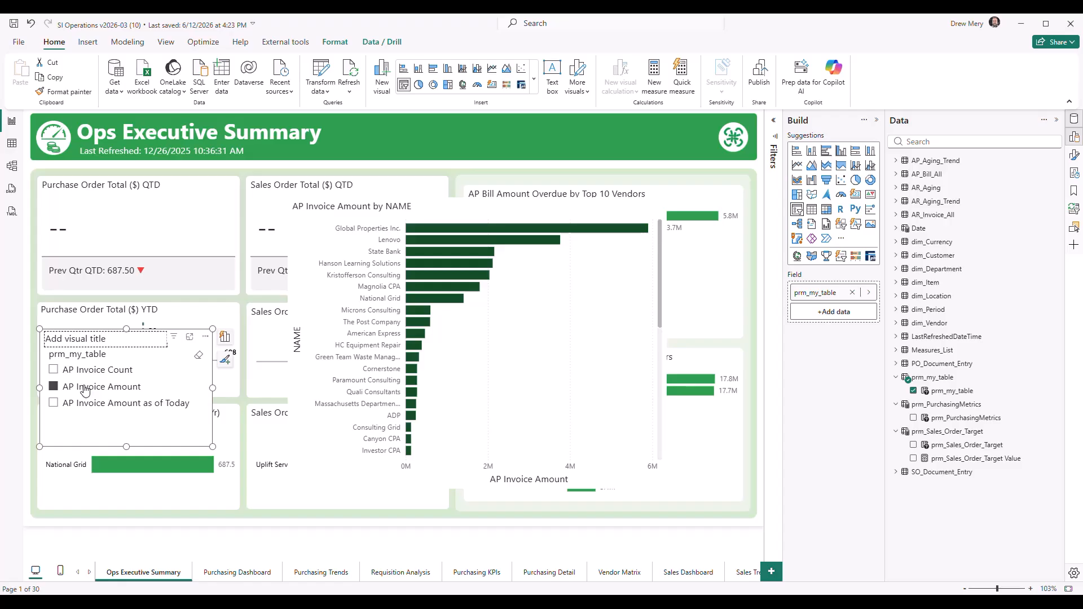
left_click(398, 537)
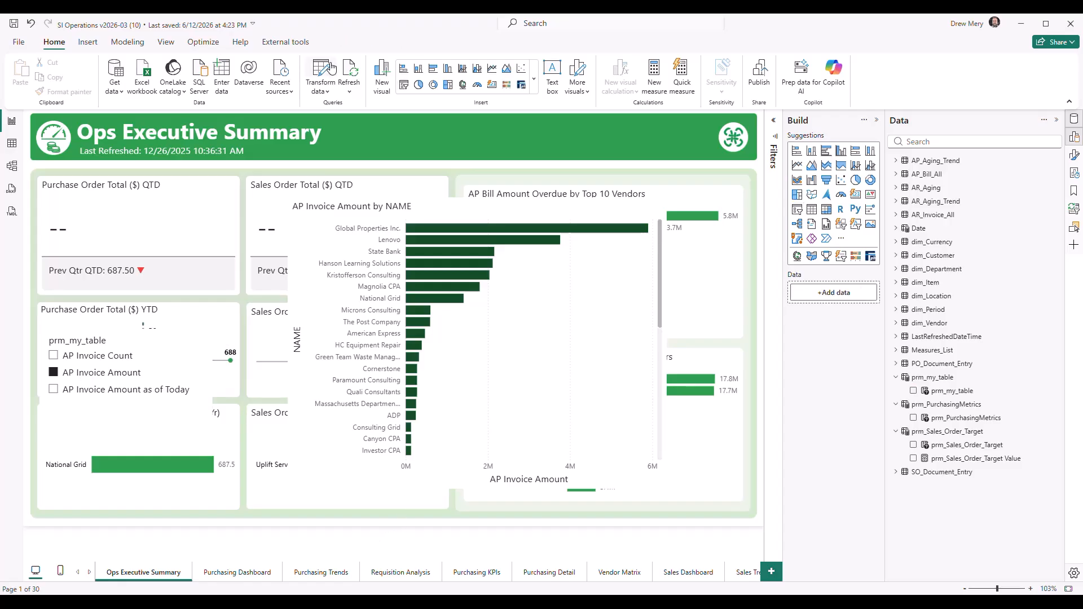
Start a new numeric range parameter named prm_my_range, keeping the Whole number data type
left_click(130, 45)
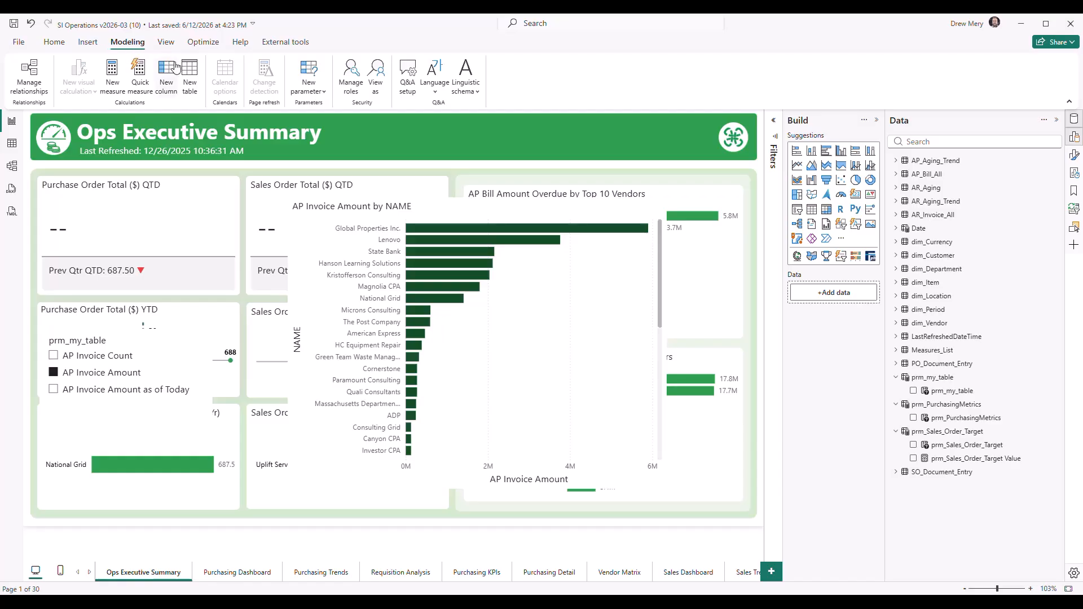
left_click(309, 85)
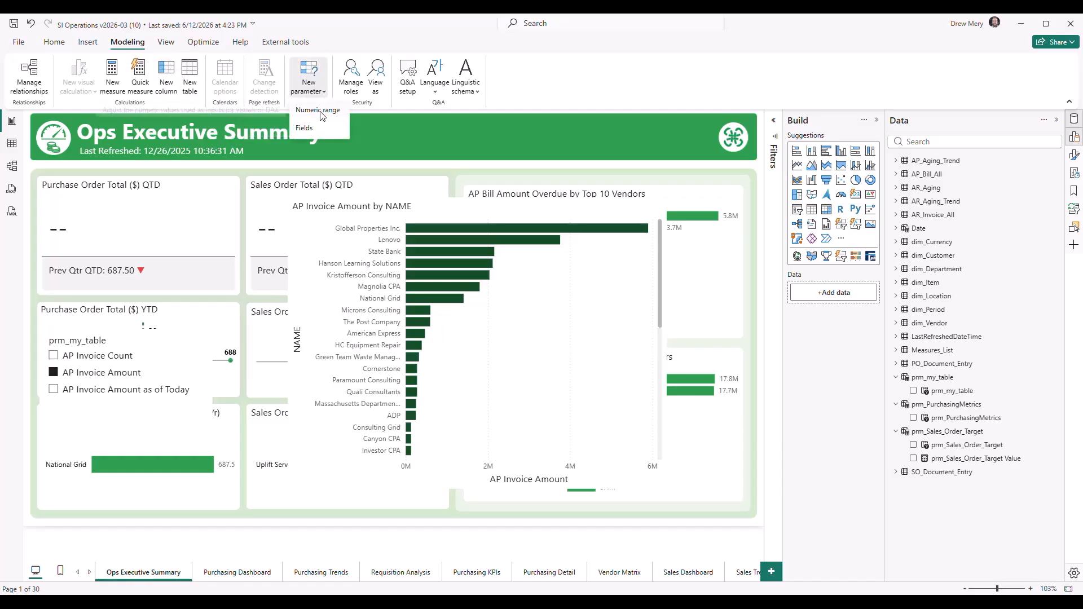
left_click(321, 116)
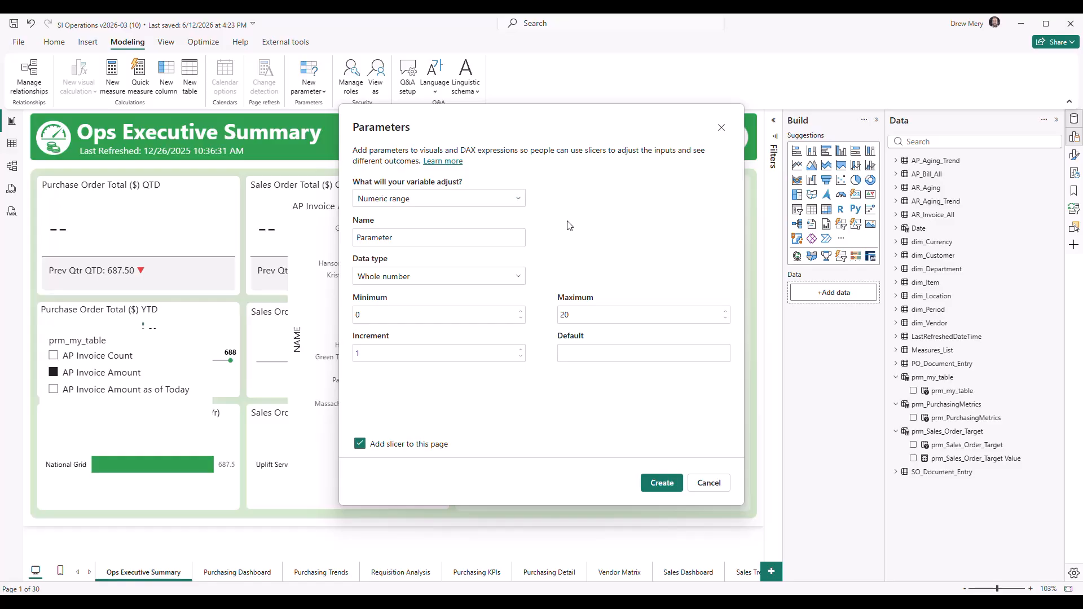
left_click_drag(406, 237, 310, 241)
type("p")
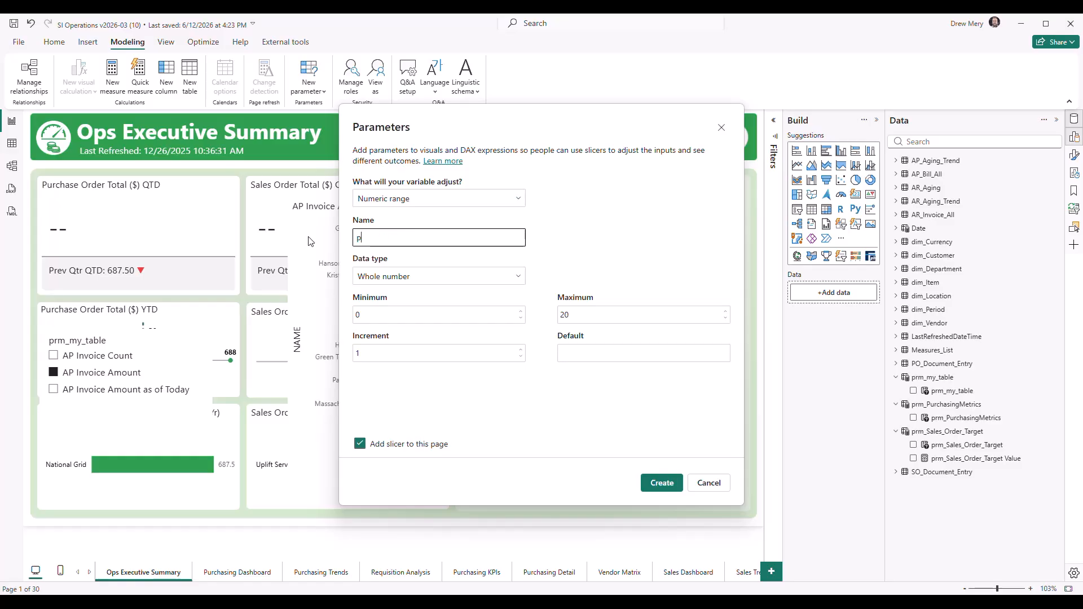
type("rm_my_range")
left_click(444, 277)
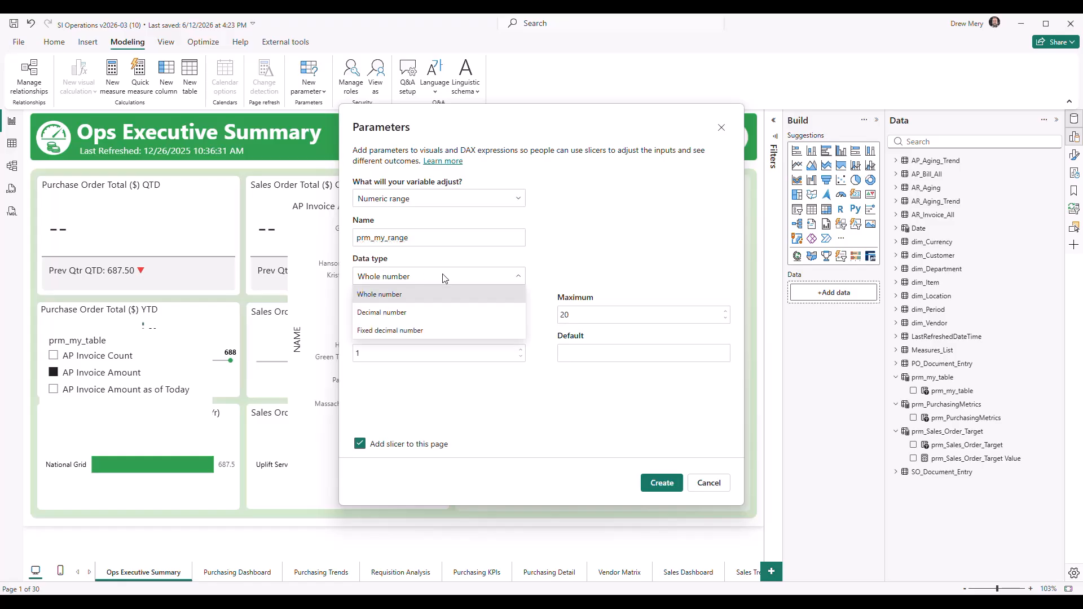
left_click(443, 277)
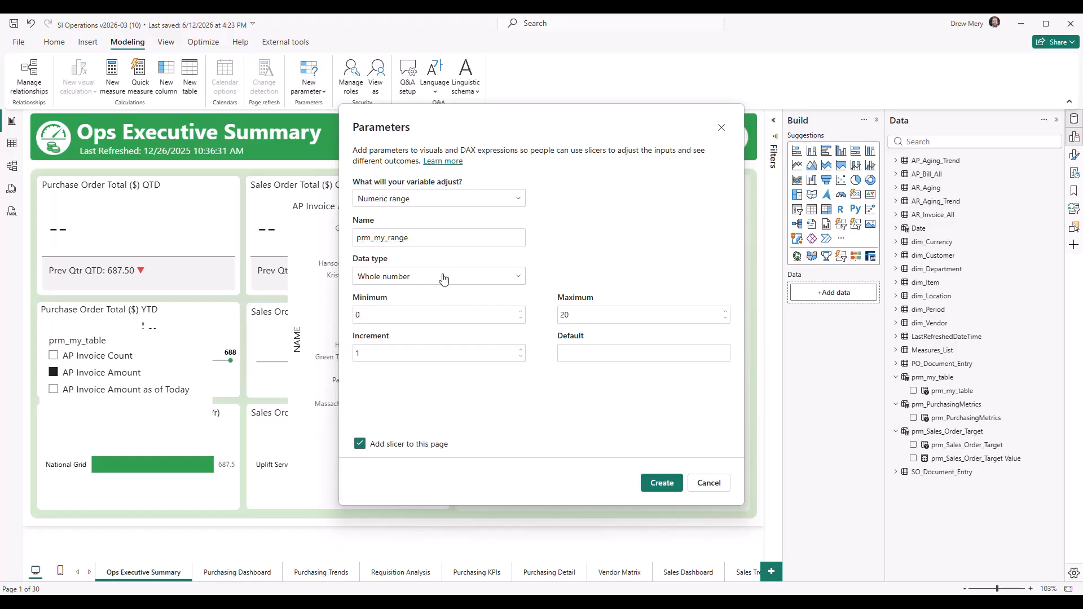
Set the parameter's minimum to 100, maximum to 500, increment to 100 and default to 100, and create it with a slicer on the page
left_click(413, 317)
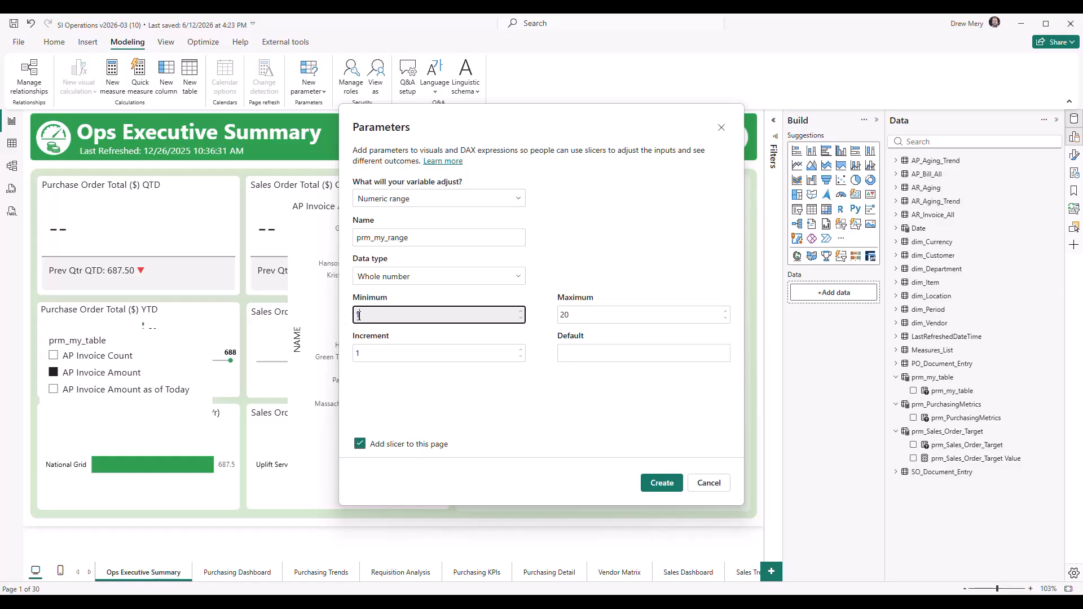
type("100")
key("Tab")
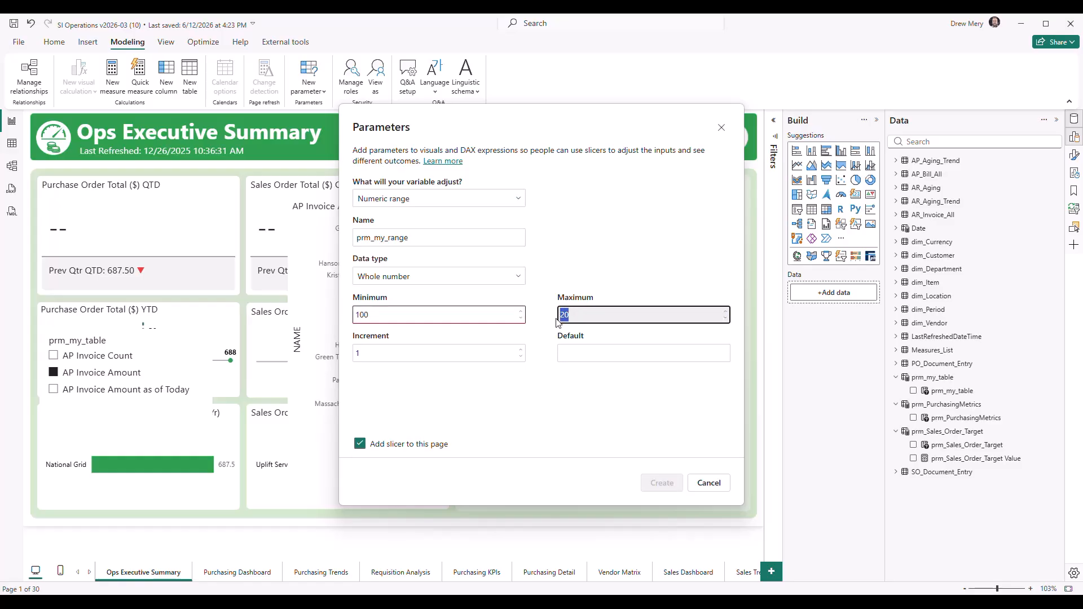
type("500")
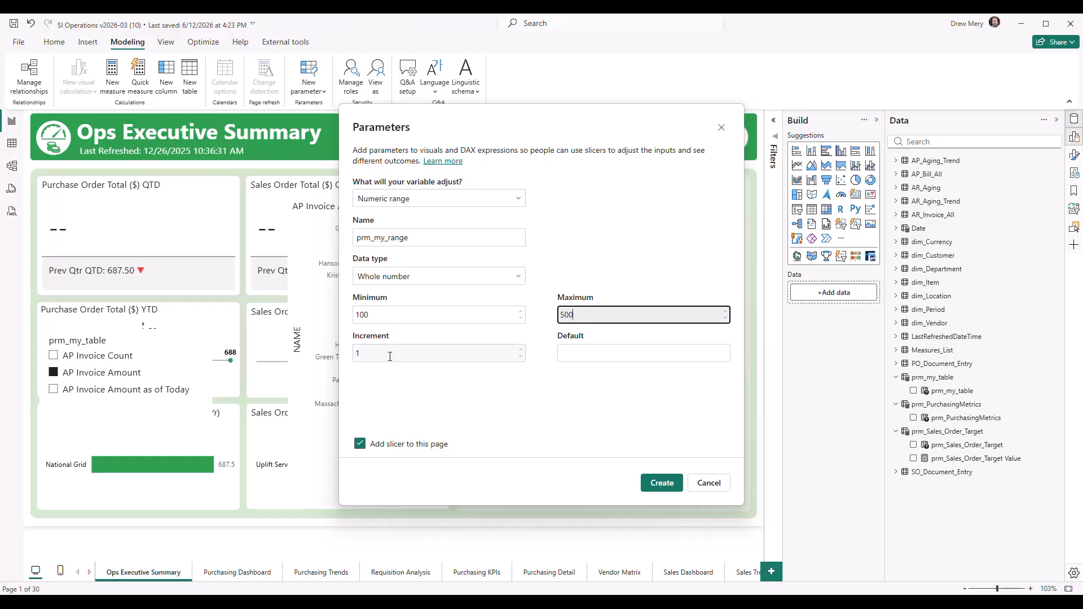
left_click(390, 357)
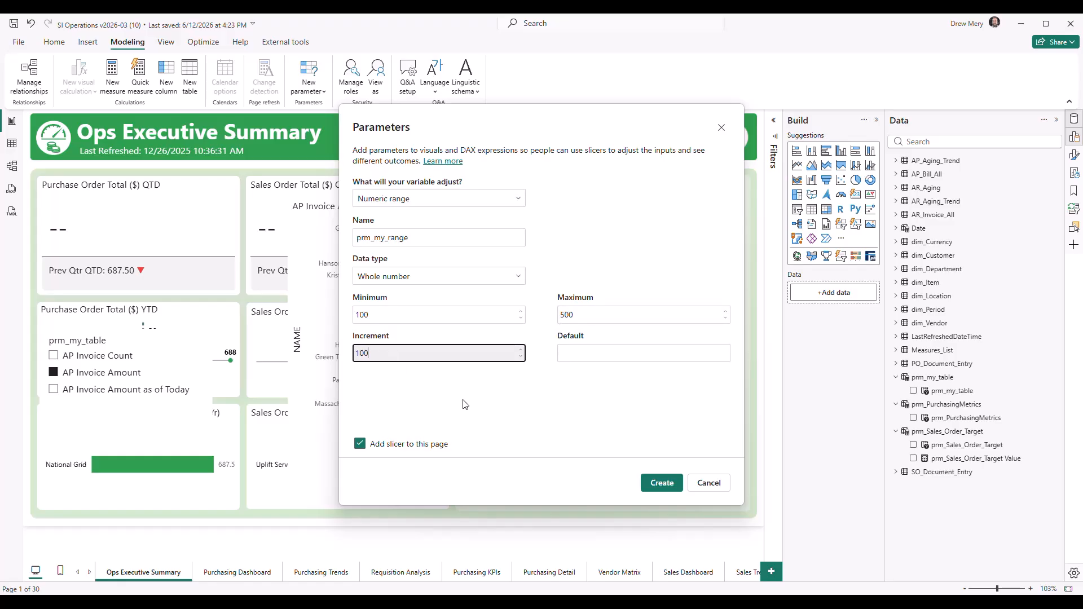
left_click(586, 354)
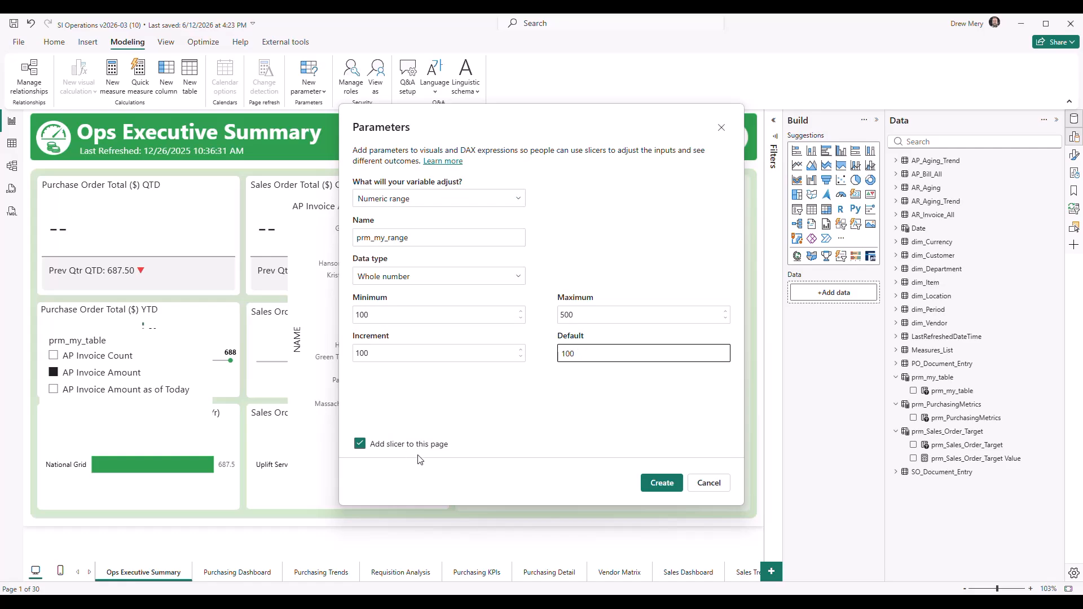
left_click(670, 489)
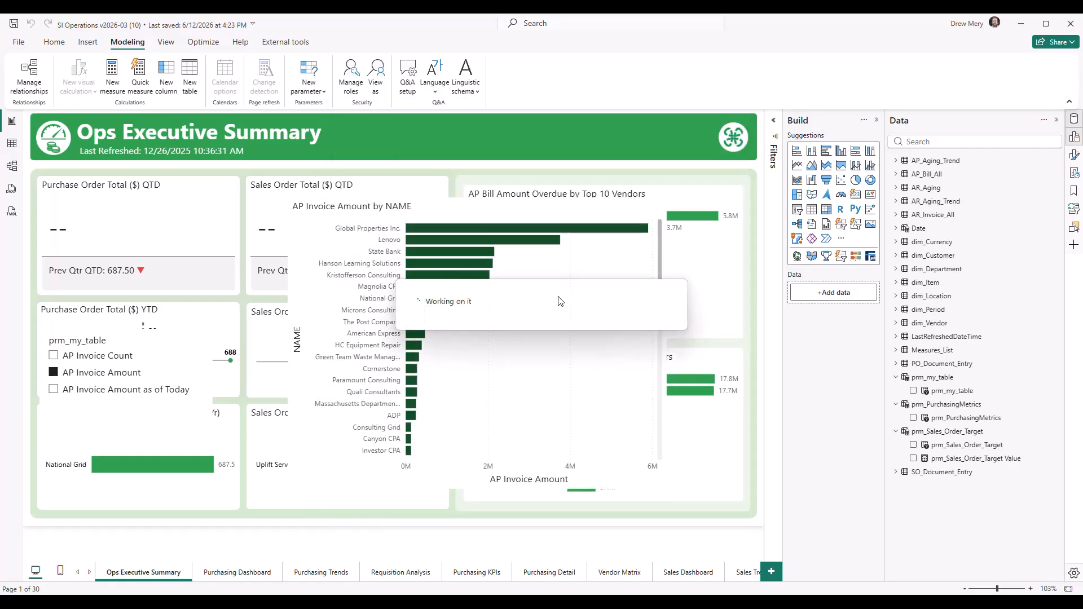
Set the prm_my_range slicer to 300 and fit it, shortened, over the Purchase Order Total ($) QTD visual
left_click_drag(171, 263, 144, 218)
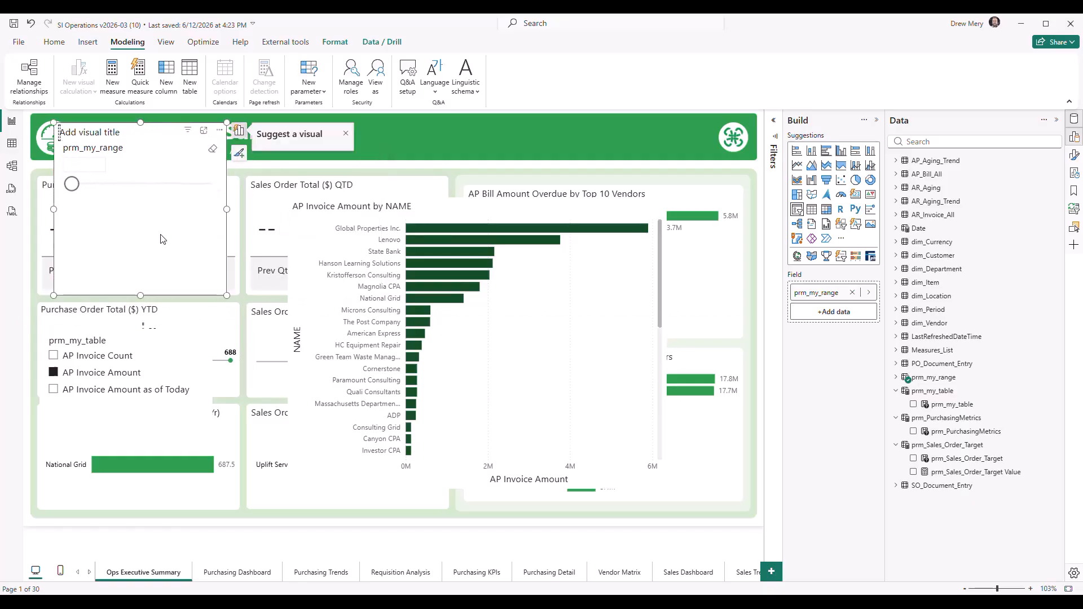
left_click_drag(218, 294, 222, 206)
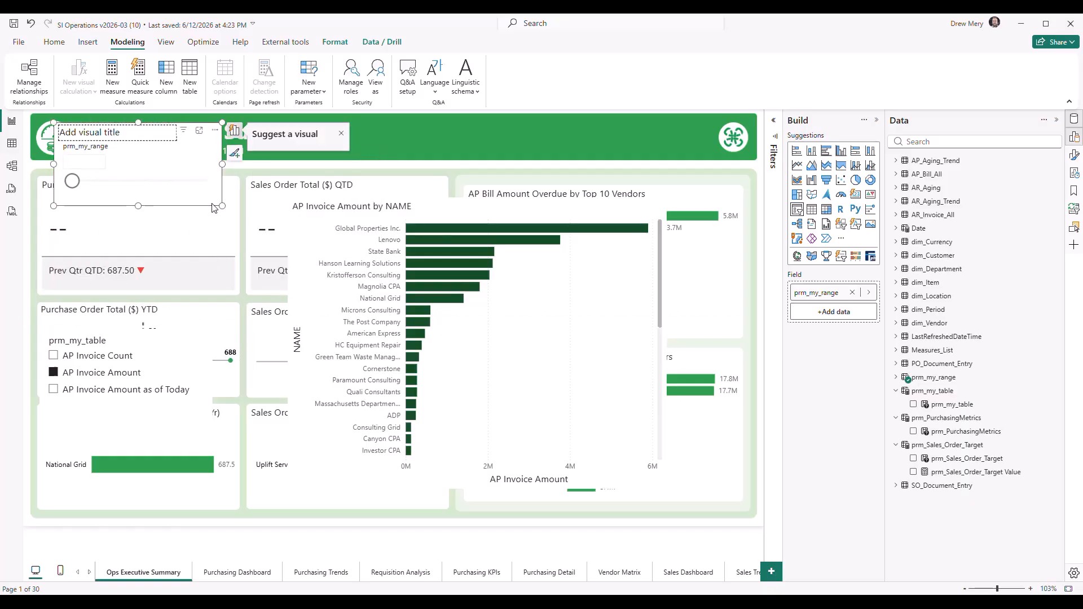
left_click_drag(73, 177, 120, 191)
left_click(79, 163)
left_click_drag(120, 142, 117, 225)
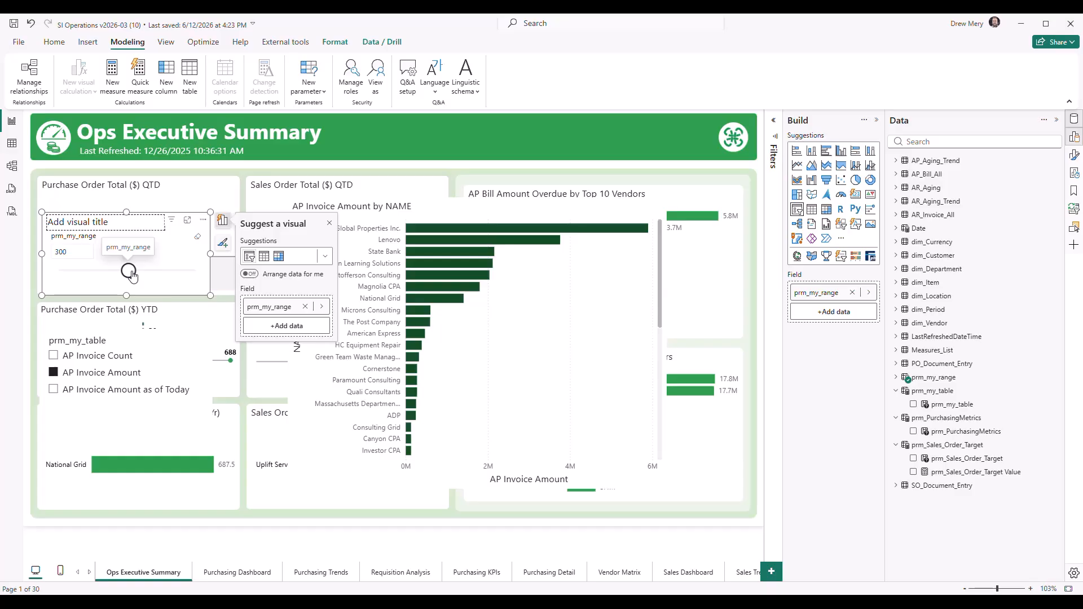
Open the model diagram and shift the LastRefreshedDateTime table slightly toward the Measures_List table
left_click(13, 167)
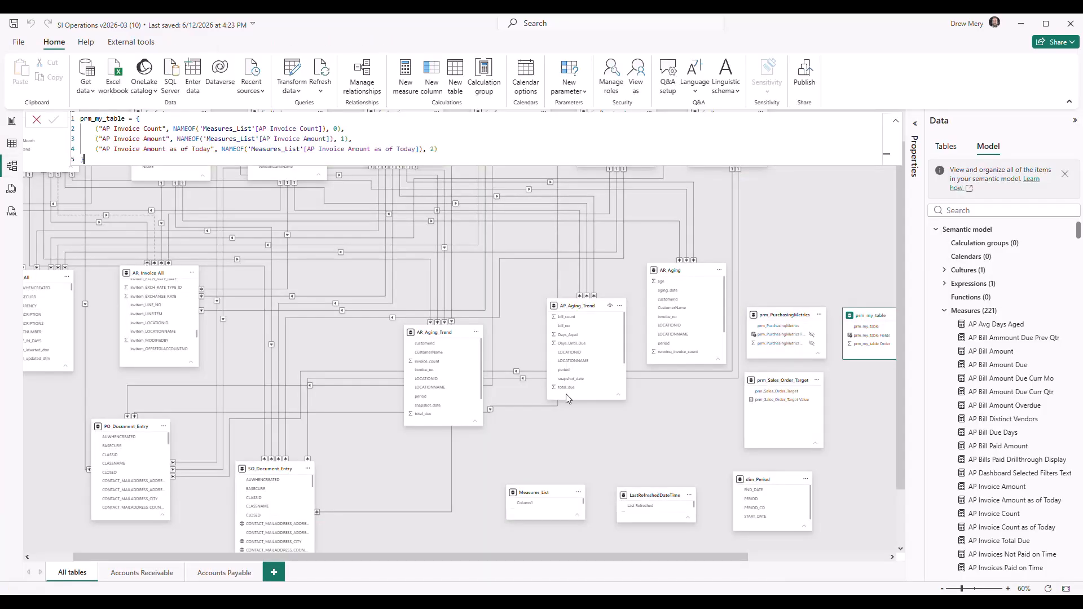
left_click(665, 422)
left_click_drag(665, 422, 663, 400)
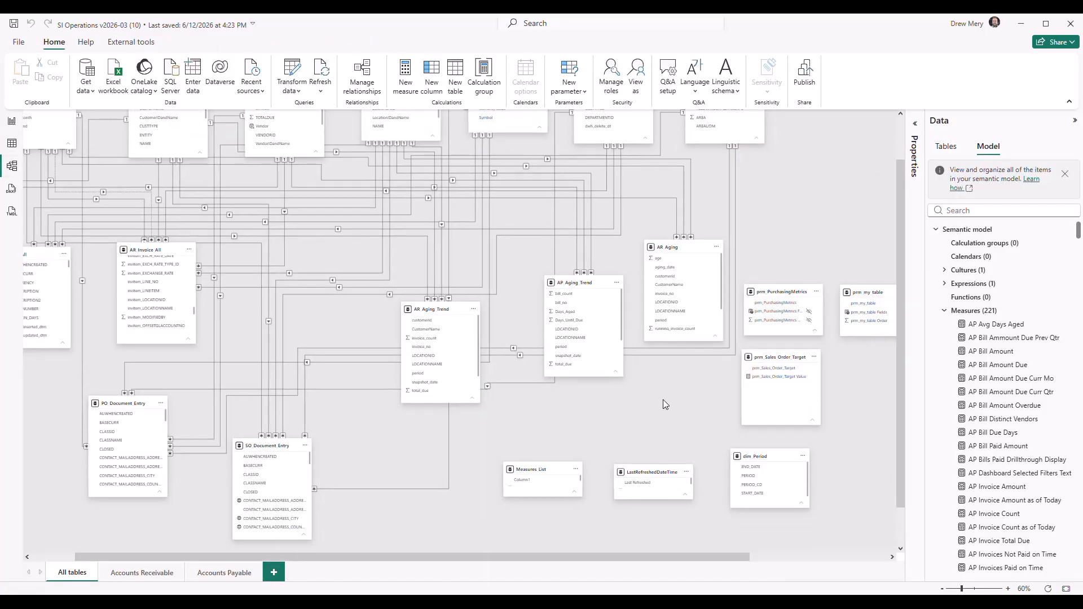
mouse_move(655, 473)
left_mouse_down()
mouse_move(643, 443)
mouse_move(639, 461)
left_mouse_up()
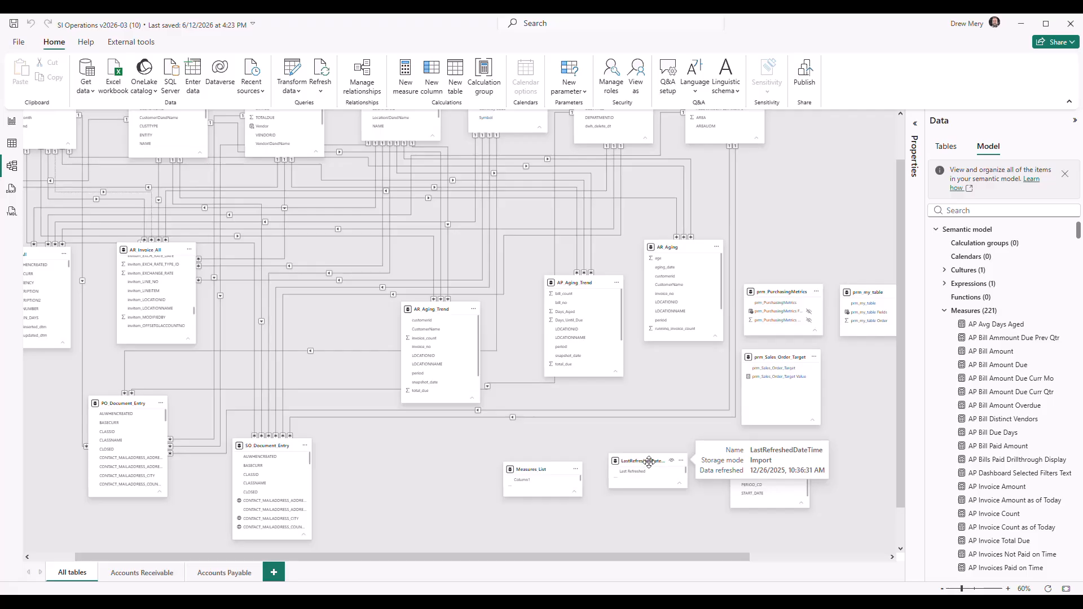
Inspect the M code of the LastRefreshedDateTime query in the Power Query Editor and close the editor without changes
left_click(293, 68)
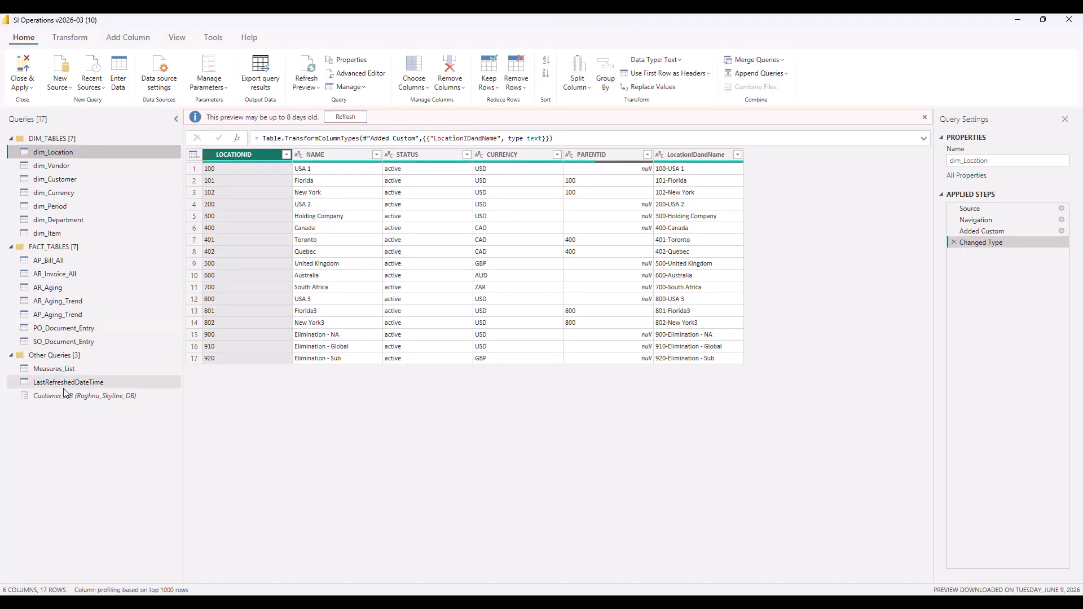
left_click(63, 384)
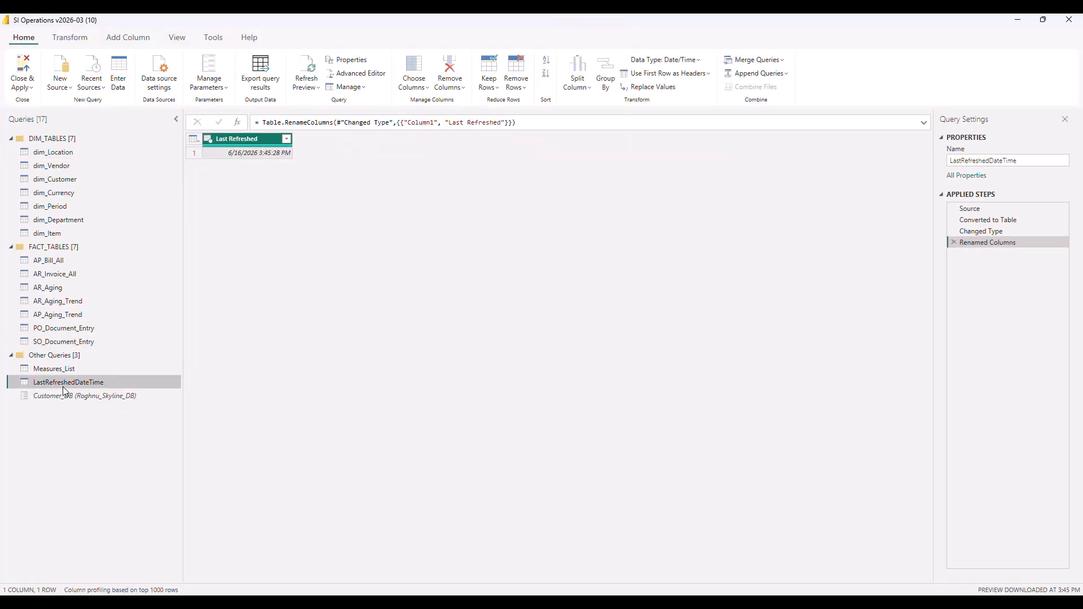
left_click(356, 75)
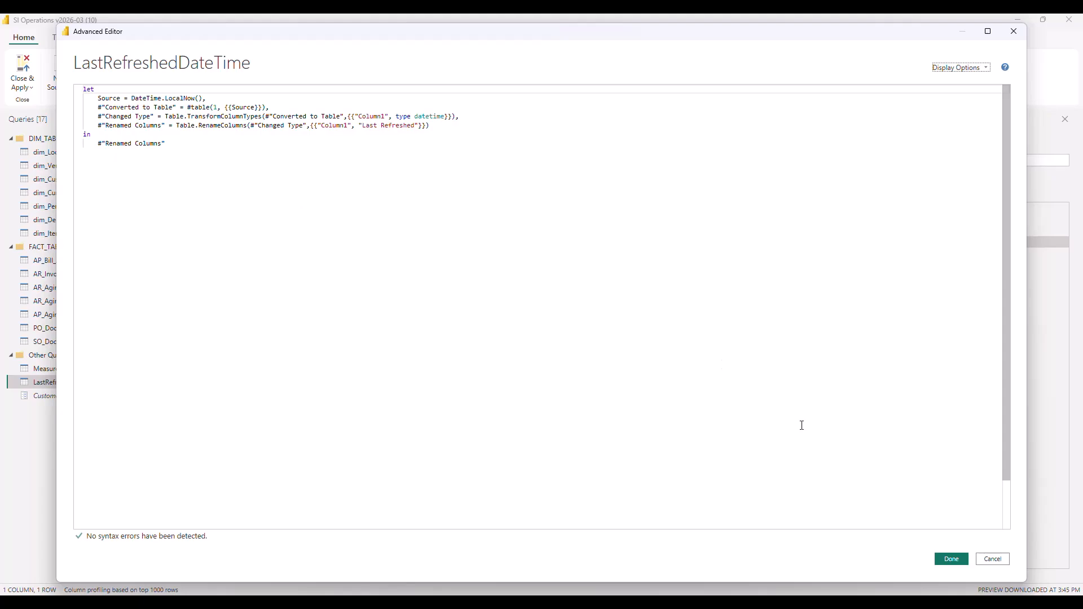
left_click(993, 559)
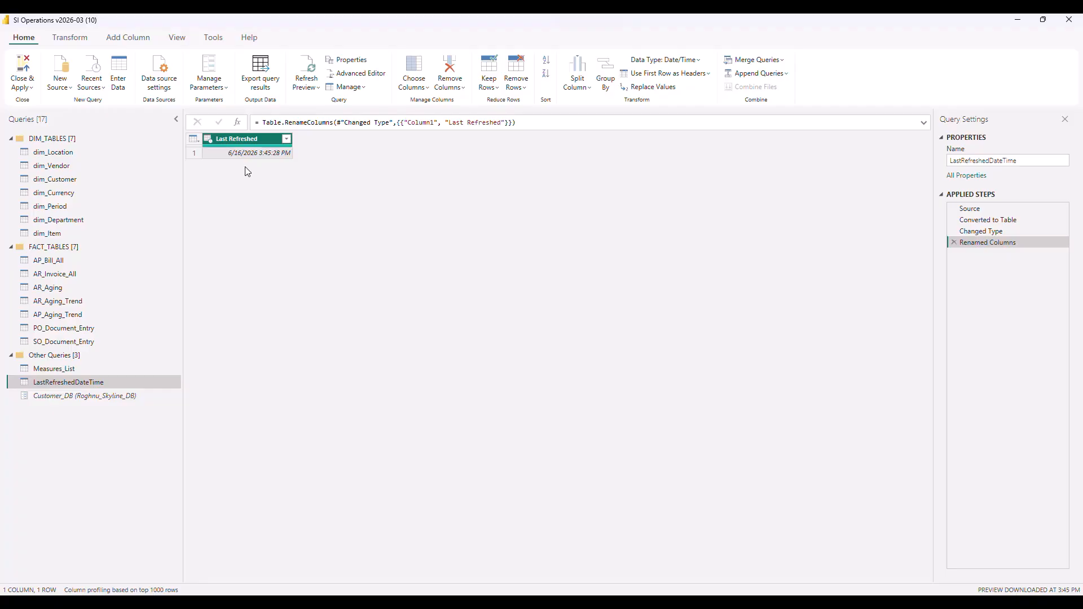
left_click(1069, 20)
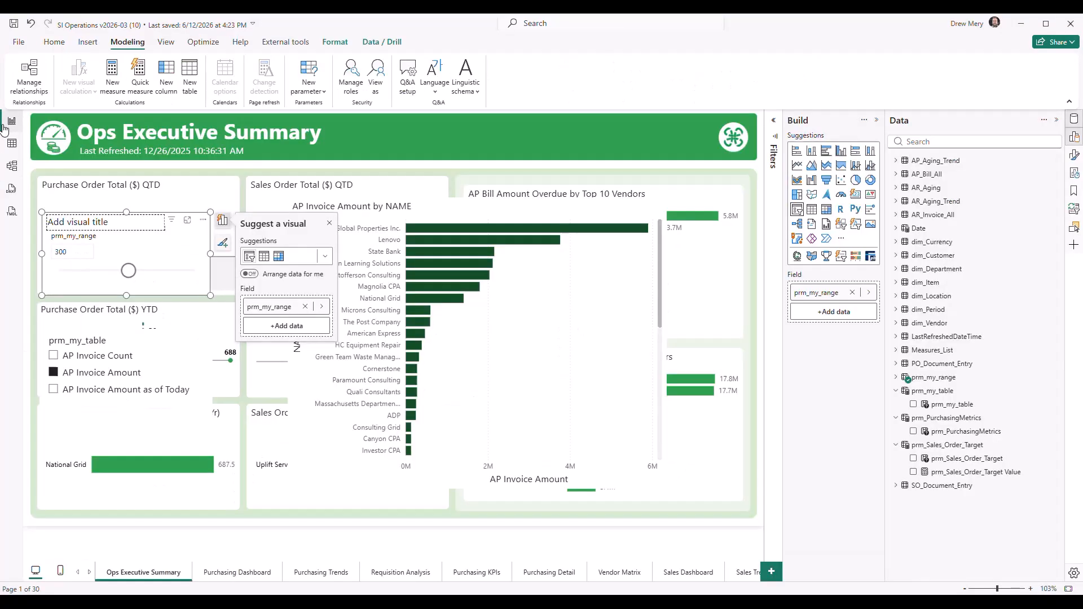
Return to the report page, select the Last Refreshed card in the header and examine the fields of the LastRefreshedDateTime table
left_click(11, 120)
left_click(164, 154)
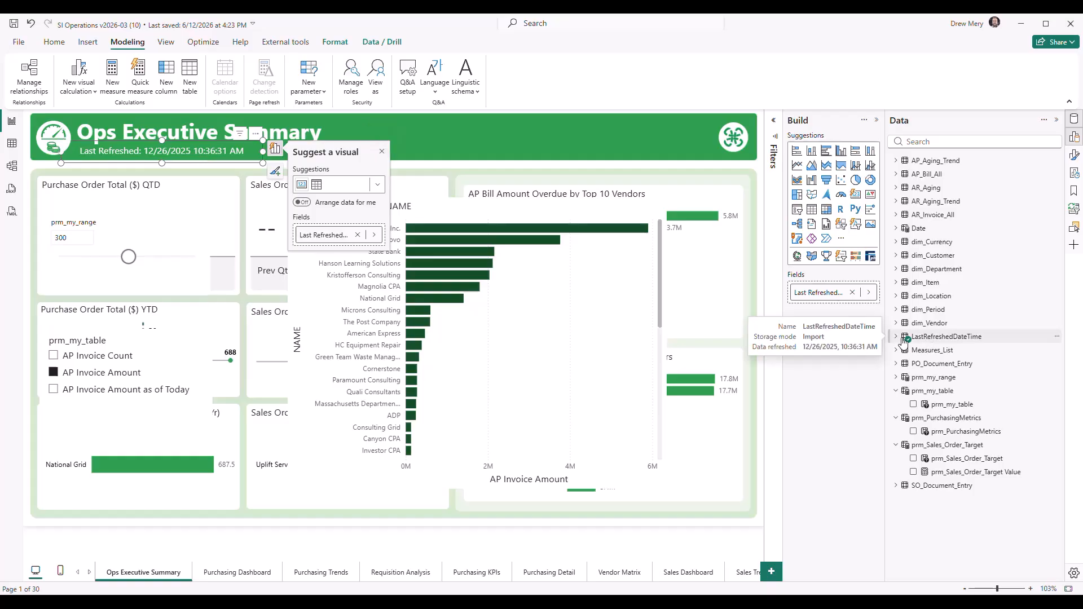
left_click(927, 340)
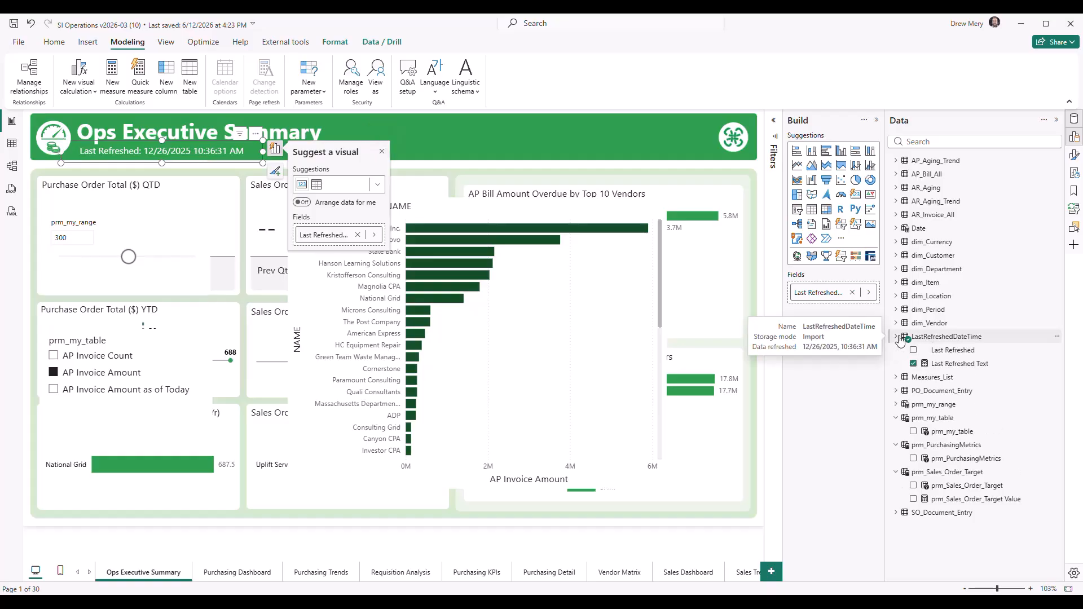
Inspect the DAX formula of the Last Refreshed Text measure in the LastRefreshedDateTime table
left_click(959, 364)
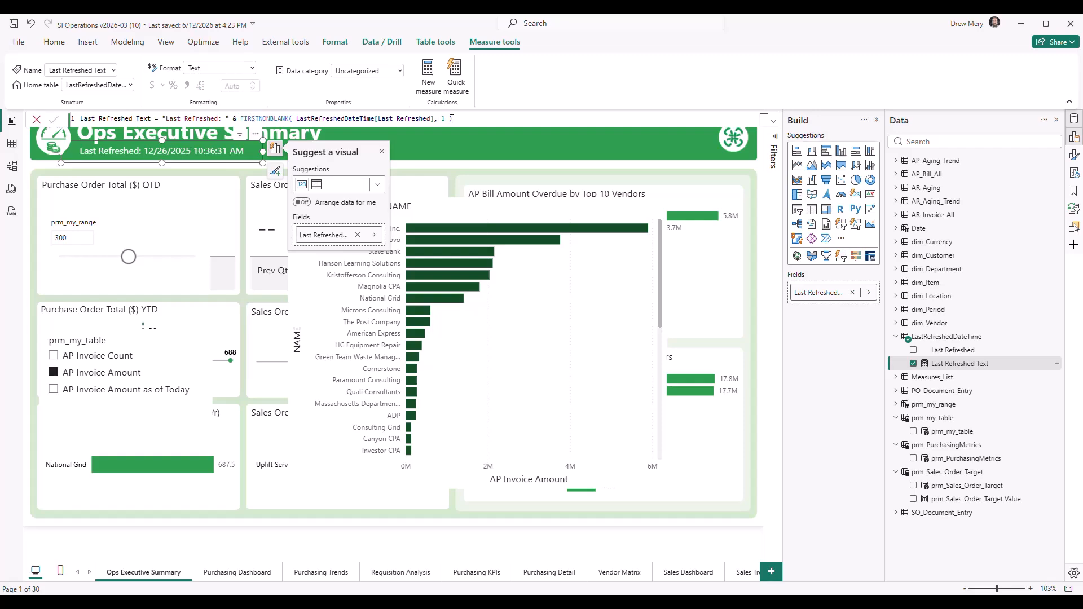
left_click(427, 545)
Open the model diagram and shift the Measures_List table slightly away from the LastRefreshedDateTime table
left_click(11, 165)
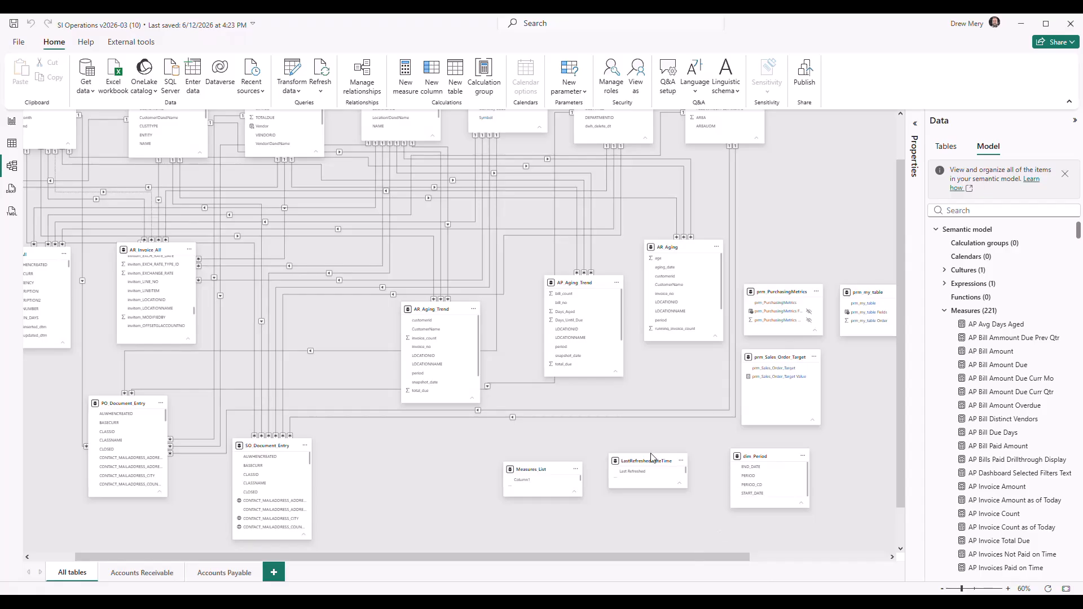
mouse_move(536, 470)
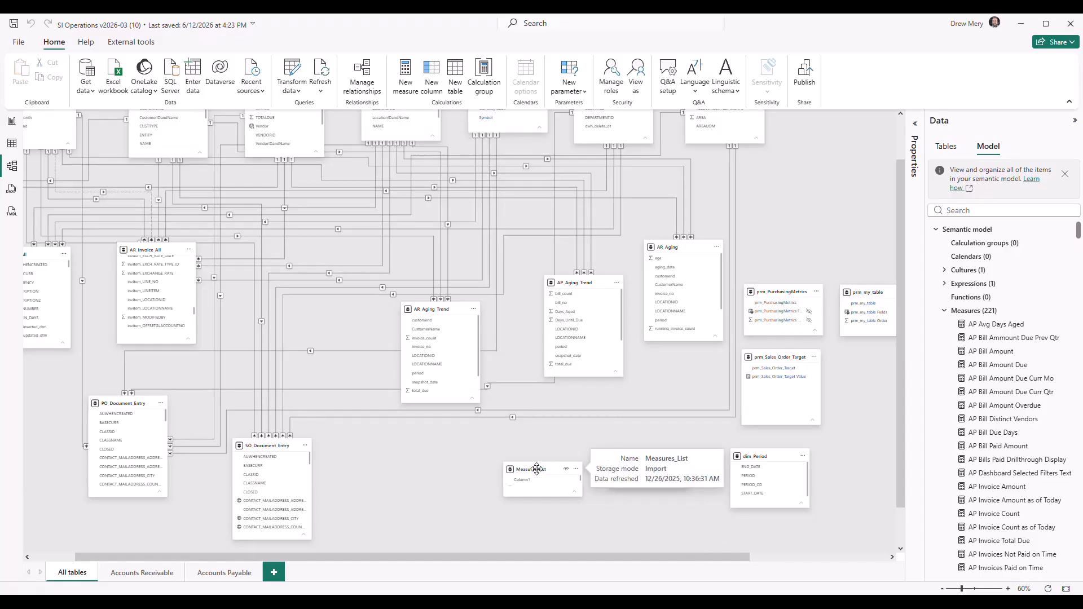
left_click_drag(536, 469, 524, 468)
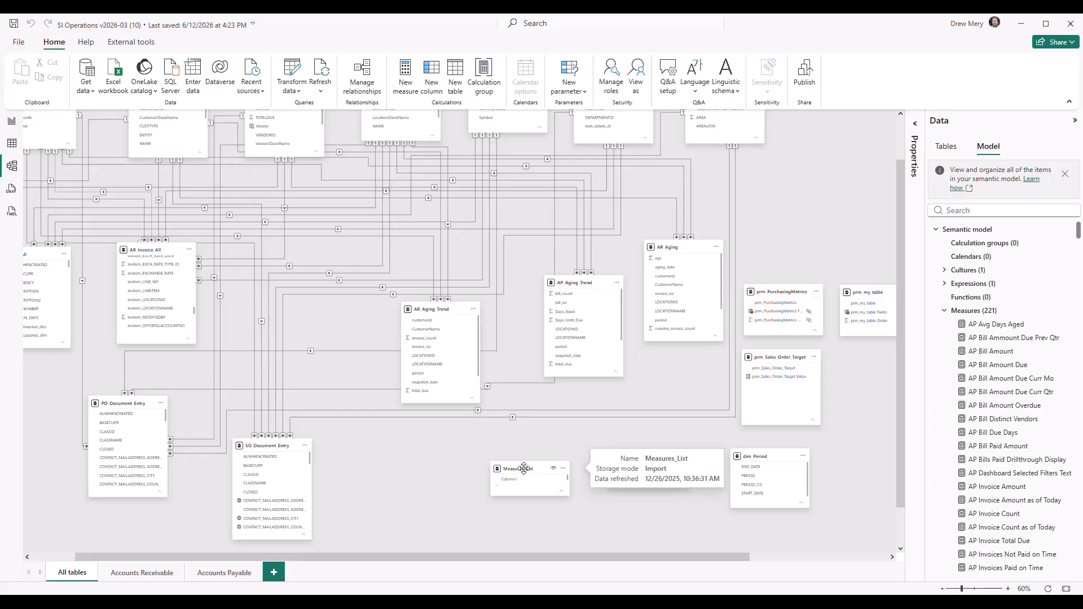
Return to the report page and examine the fields of the AR_Aging and dim_Customer tables, including the options available for invoice_no
left_click(16, 122)
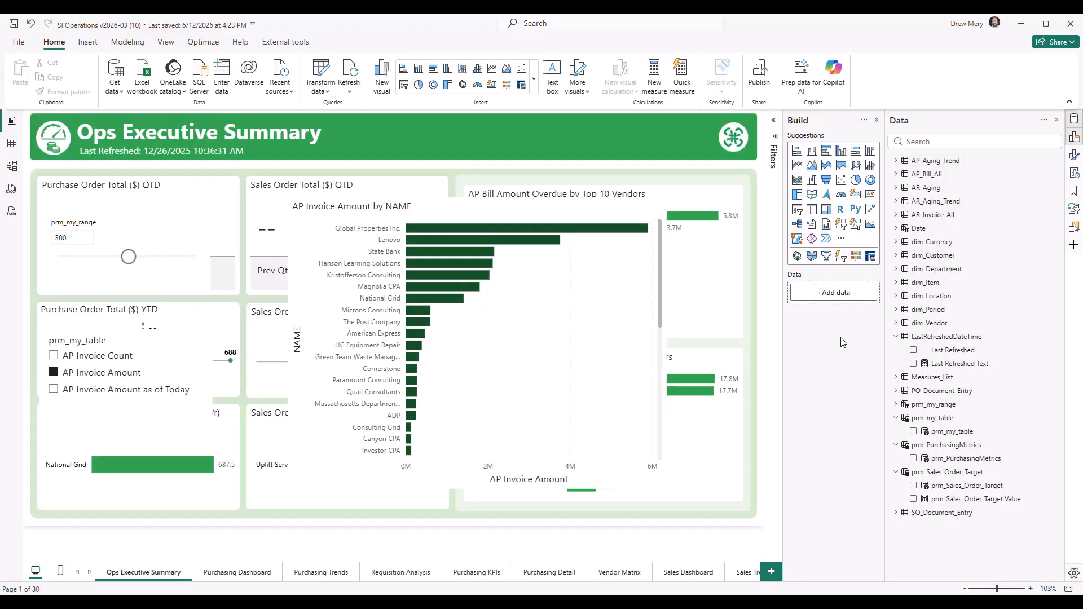
left_click(896, 188)
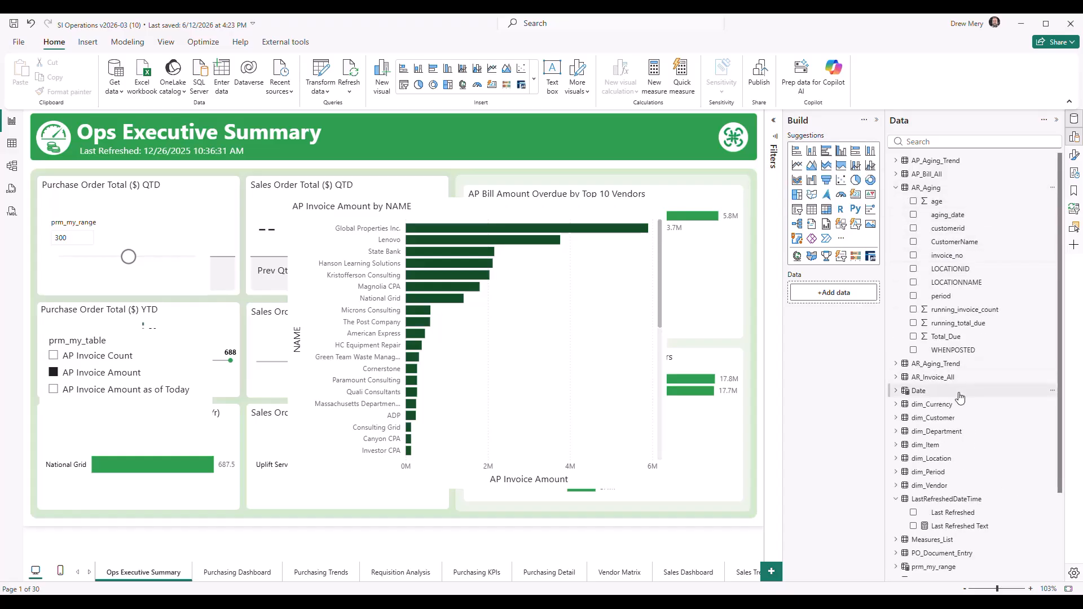
left_click(896, 418)
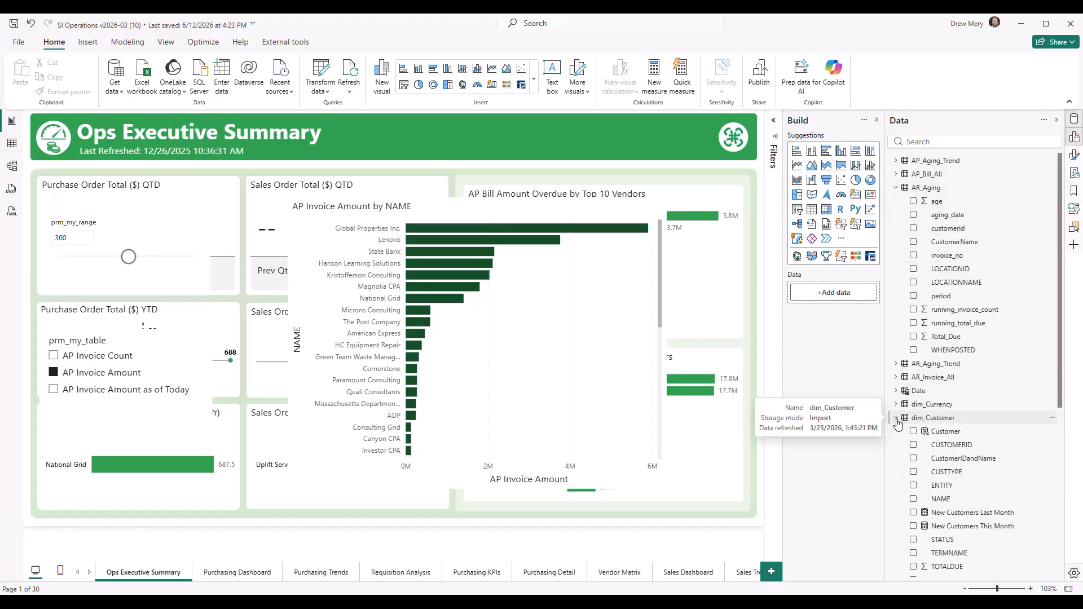
scroll(959, 395, "down", 3)
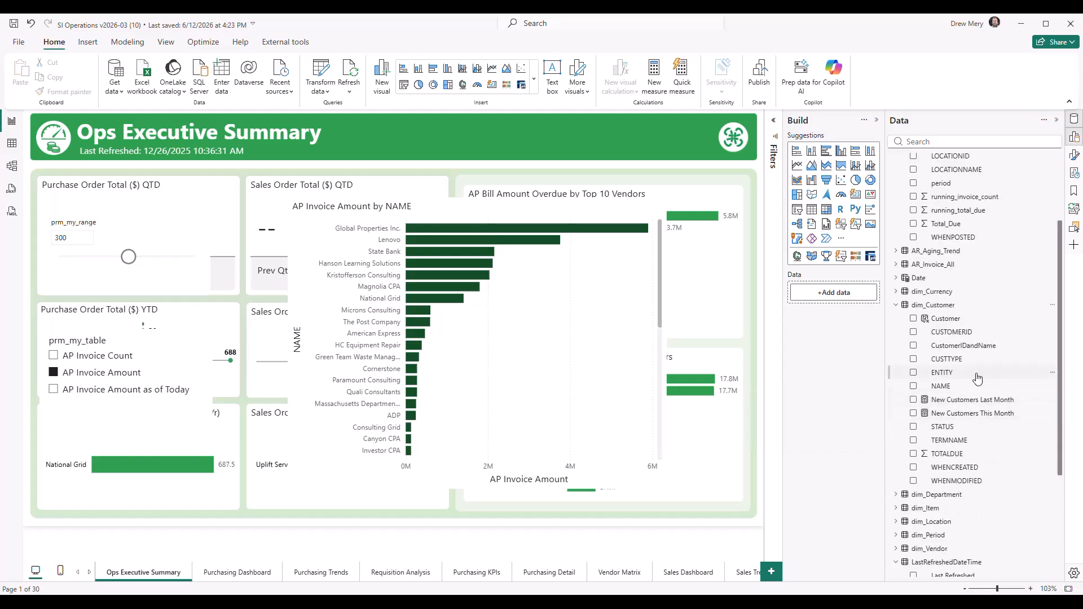
left_click(948, 305)
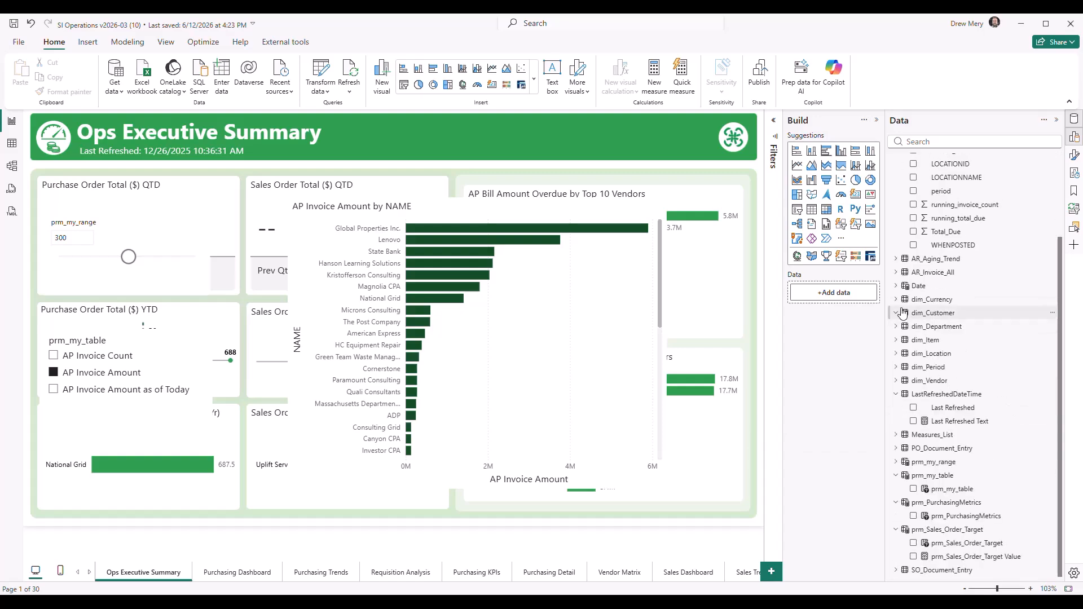
scroll(951, 277, "up", 3)
right_click(951, 254)
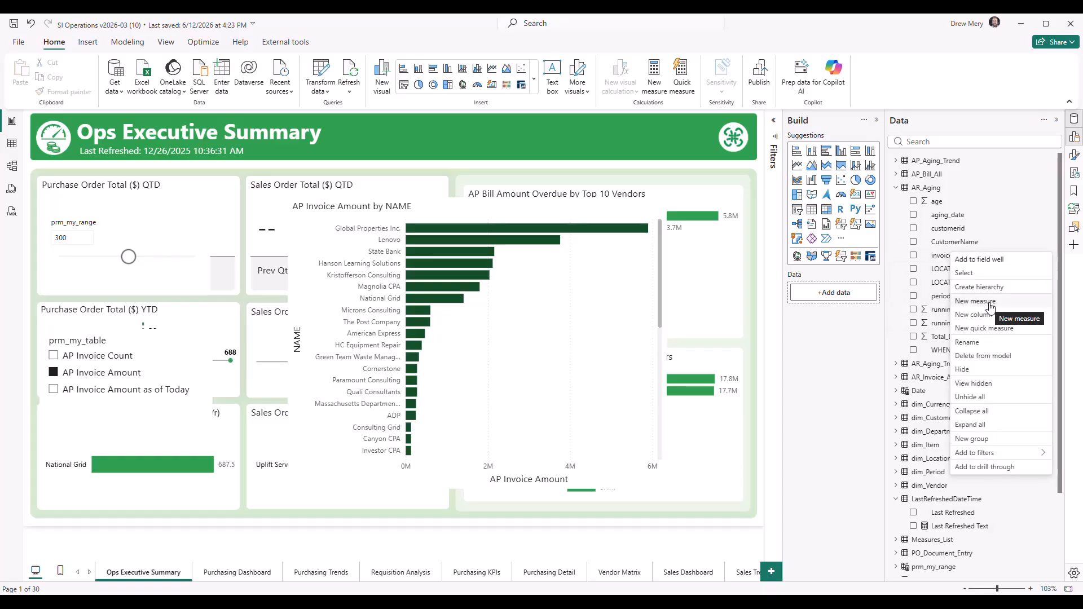
left_click(942, 255)
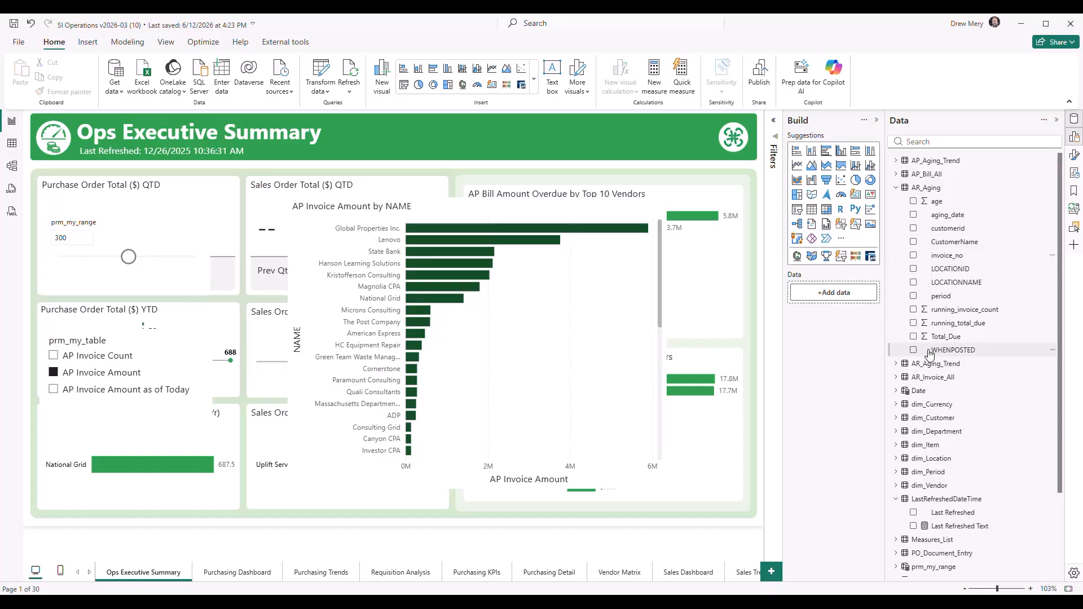
Expand the Measures_List table and look through the measures stored in it
scroll(934, 367, "down", 3)
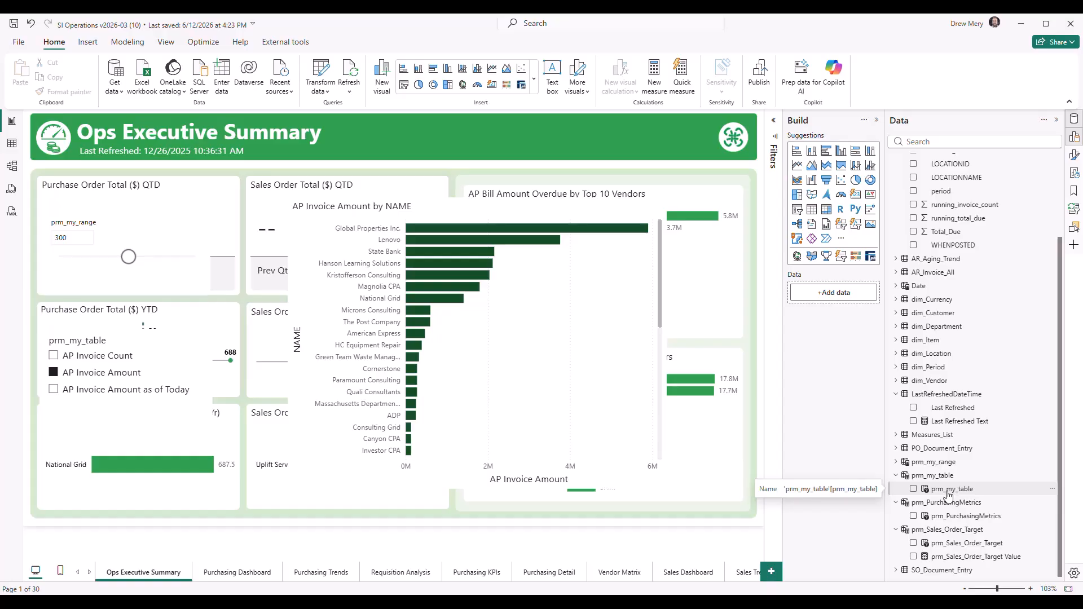
left_click(897, 435)
scroll(940, 413, "down", 8)
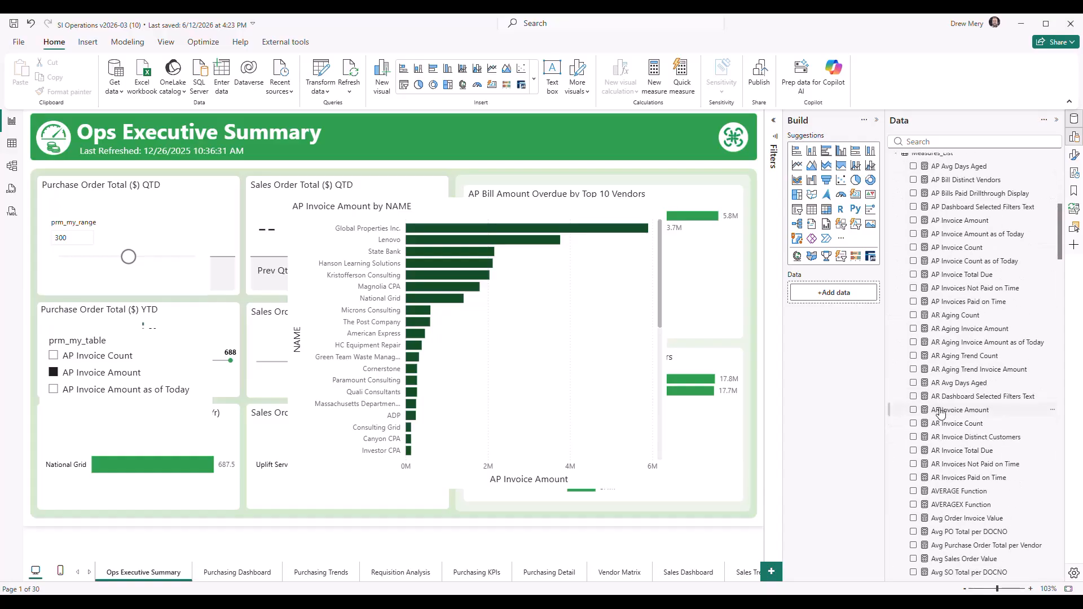
scroll(967, 375, "down", 2)
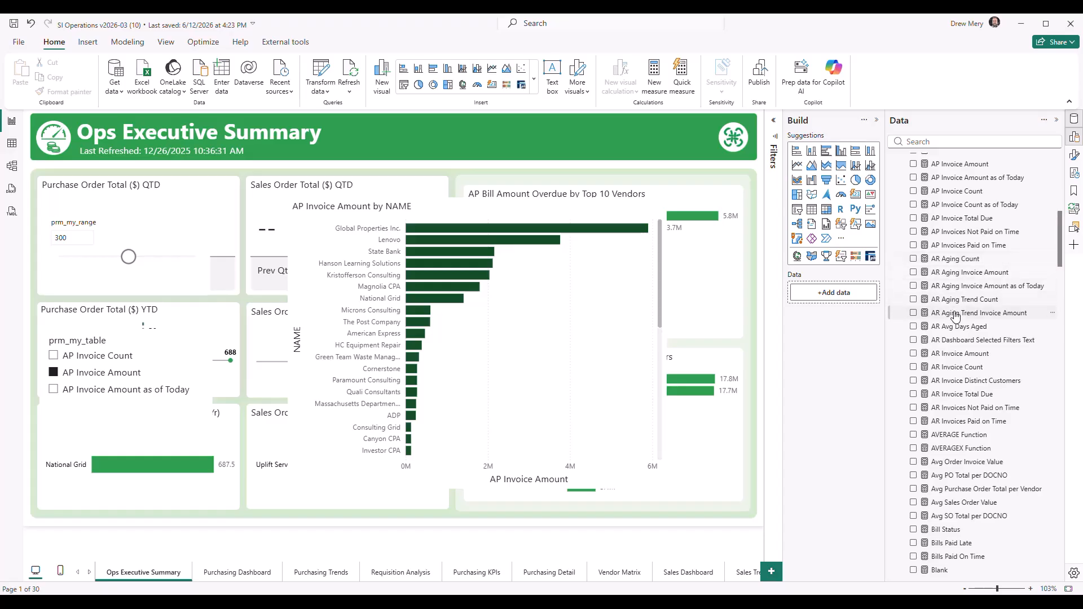
scroll(962, 282, "up", 6)
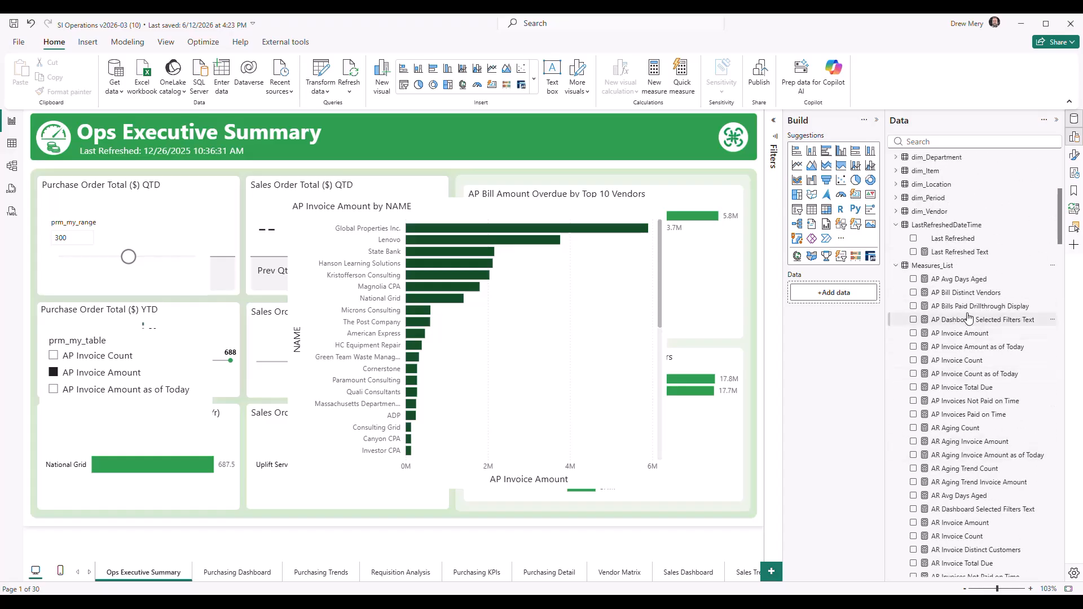
scroll(975, 372, "down", 15)
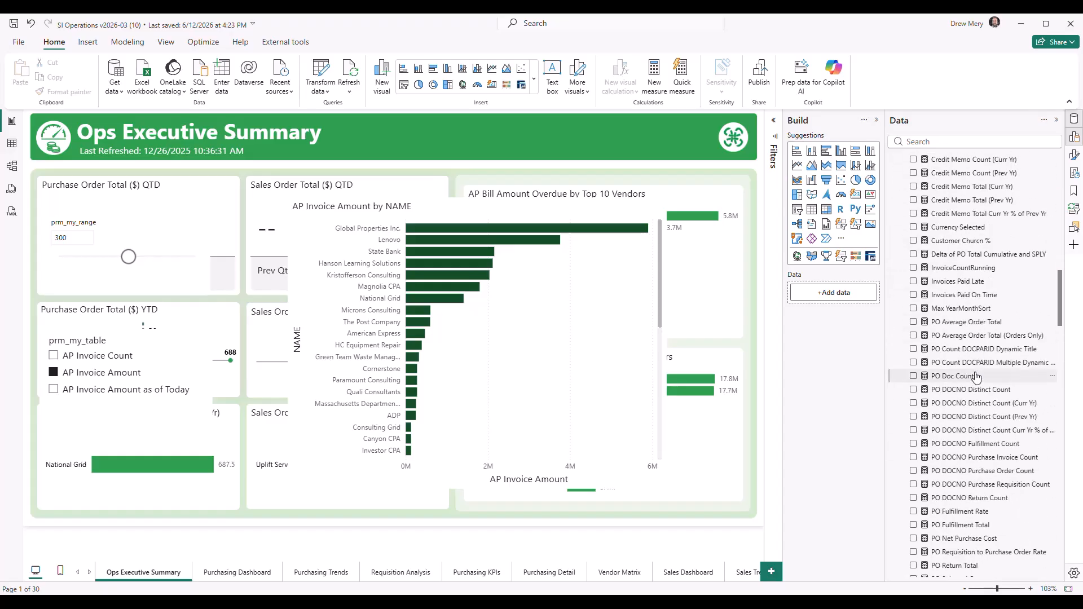
scroll(976, 377, "down", 5)
scroll(971, 382, "up", 12)
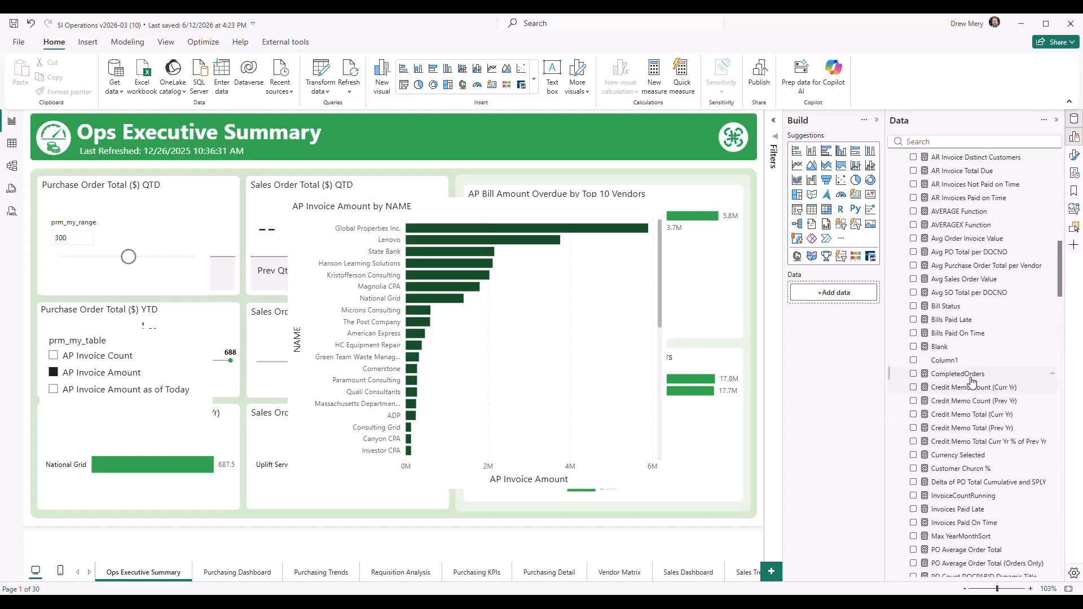
scroll(971, 381, "up", 18)
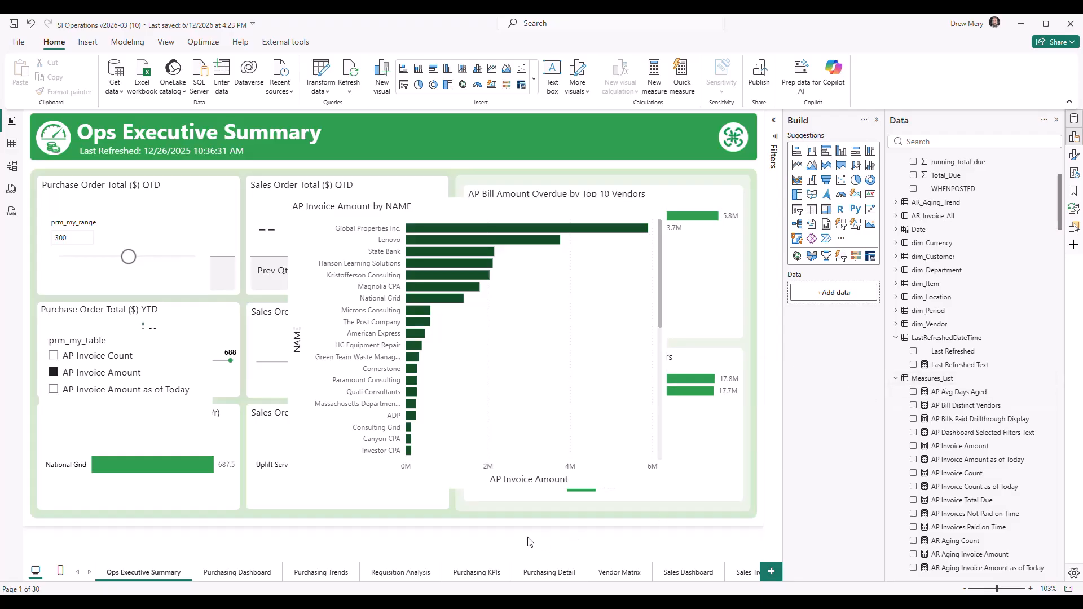
Create an empty one-column table by entering data, name it Measures_List2 and load it into the model
left_click(222, 80)
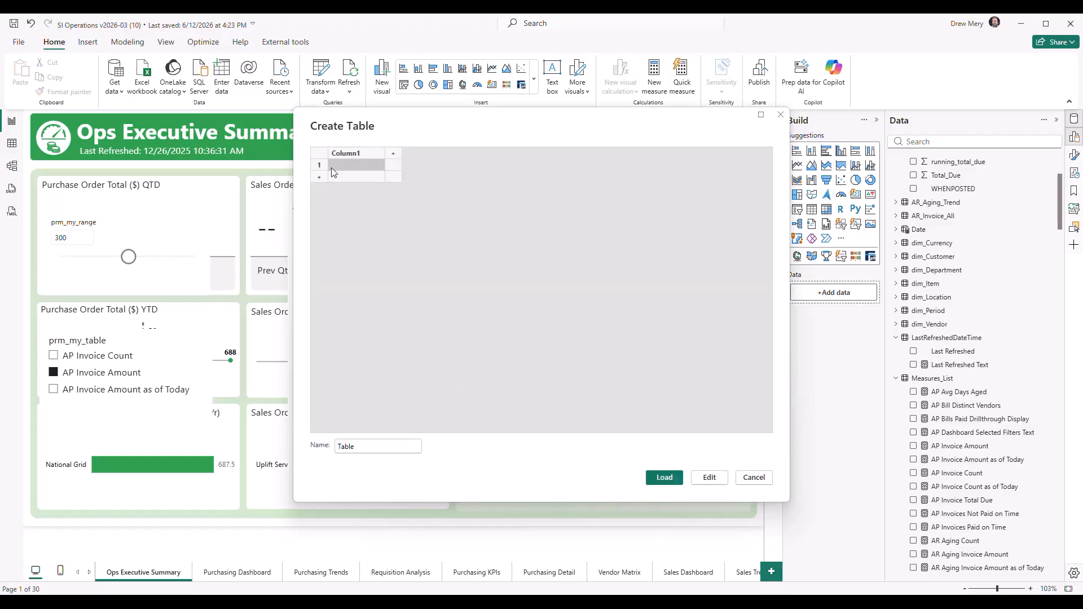
double_click(371, 449)
type("Measures_Lis")
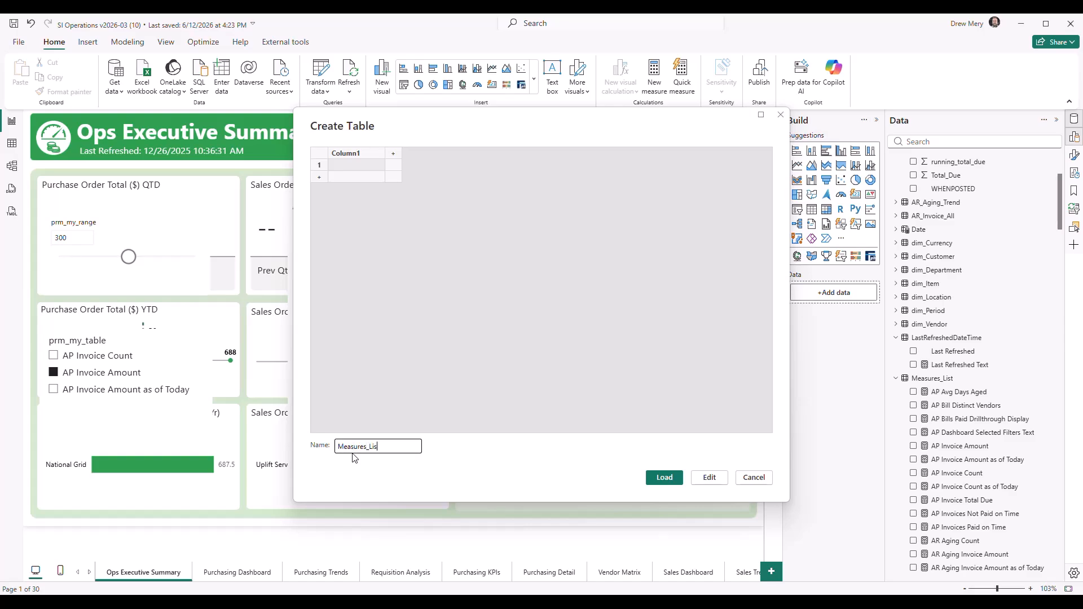
type("t2")
left_click(666, 477)
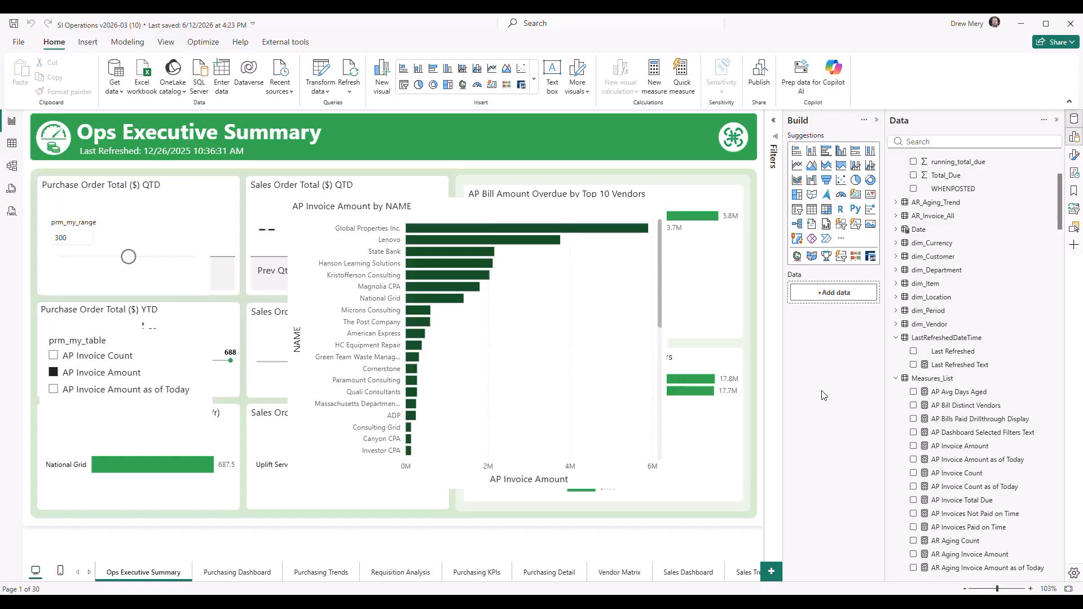
Collapse Measures_List, expand the Measures_List2 table and view the options available for its Column1
left_click(897, 378)
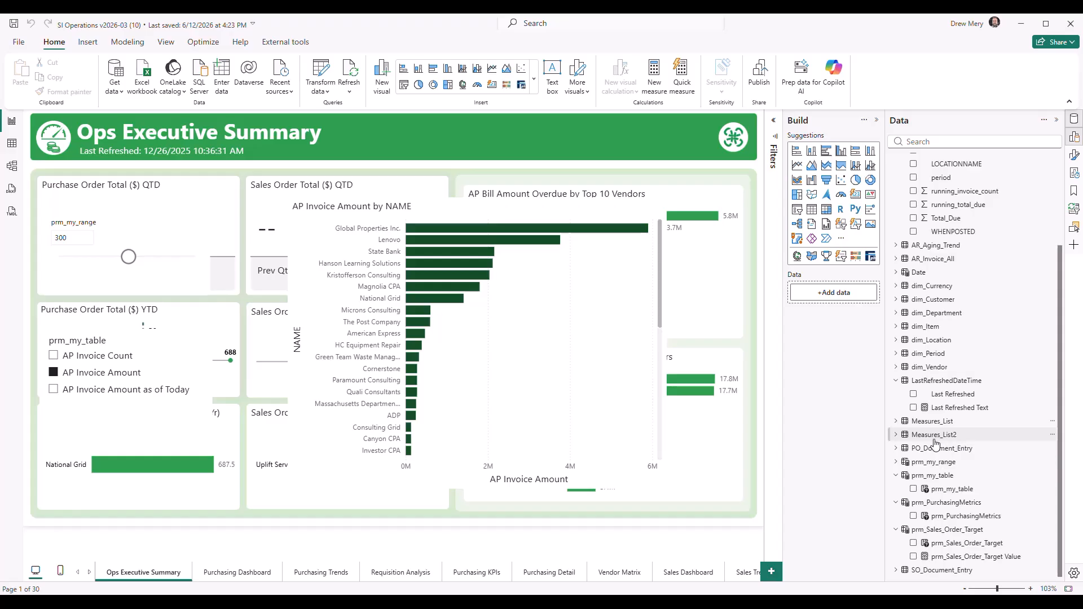
left_click(897, 435)
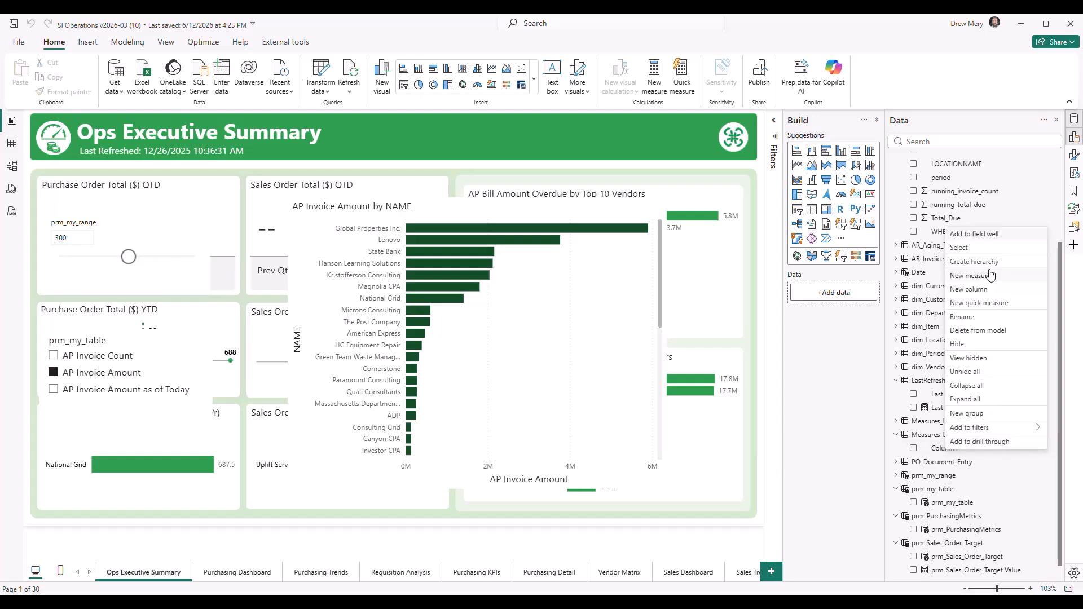
left_click(824, 399)
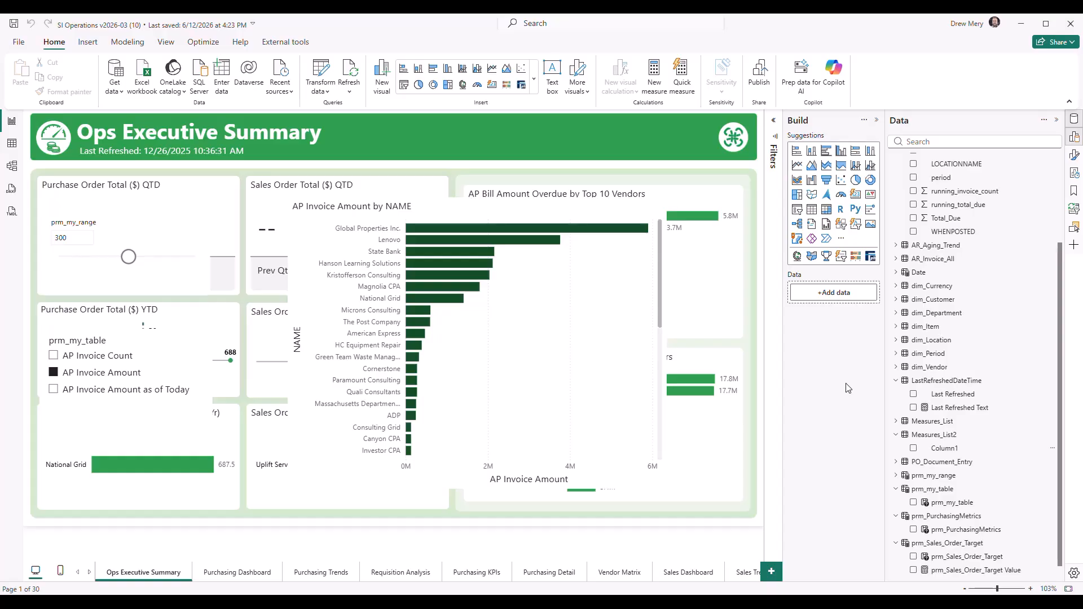
Change the home table of the AR Aging Count measure from Measures_List to AR_Aging
scroll(901, 381, "down", 1)
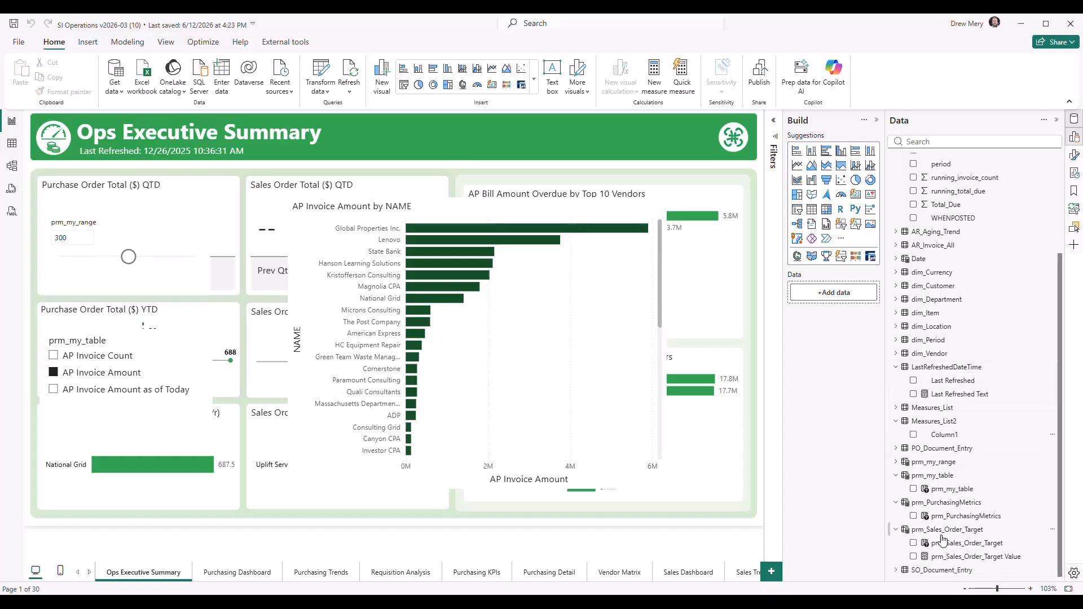
left_click(897, 412)
scroll(997, 411, "down", 5)
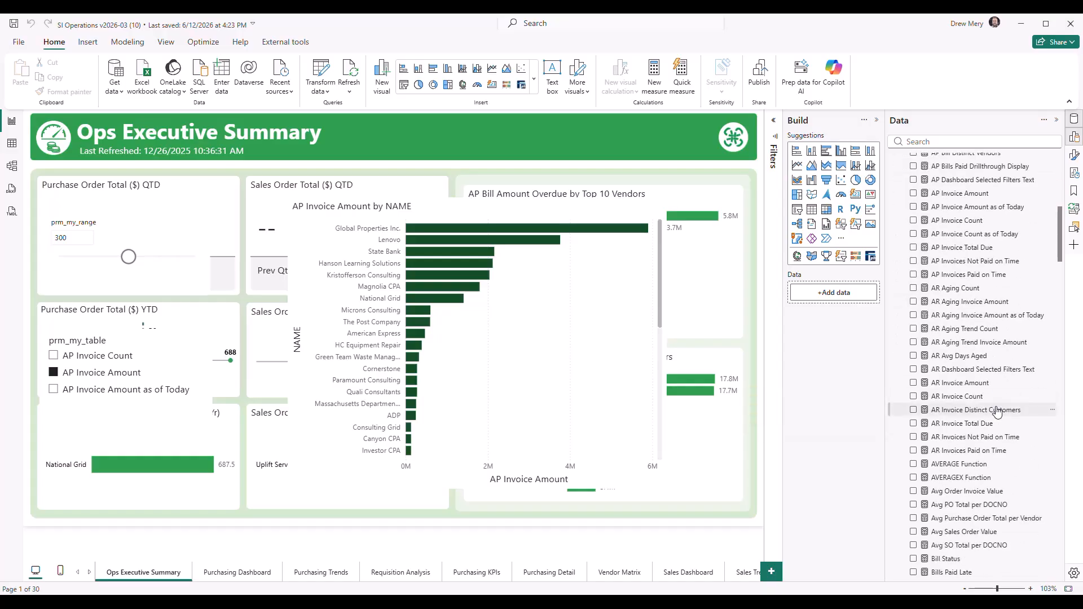
left_click(955, 289)
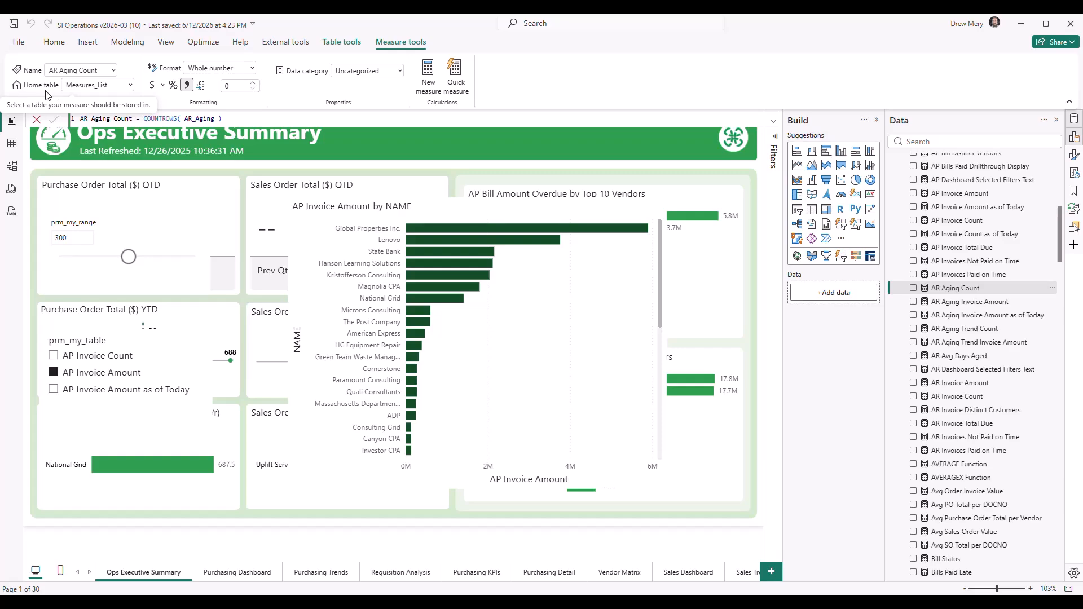
left_click(132, 86)
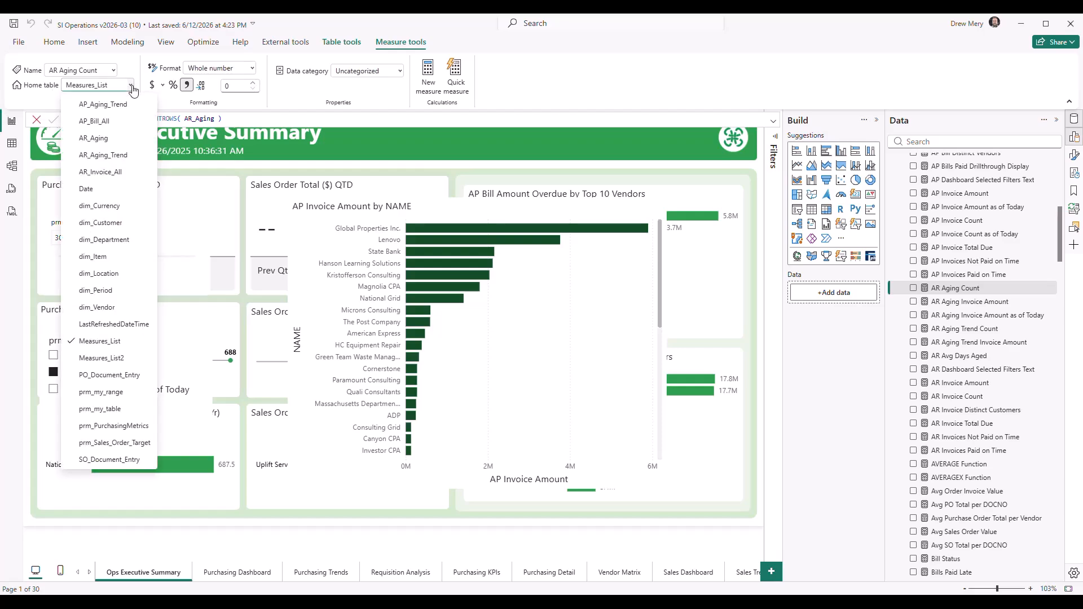
left_click(103, 140)
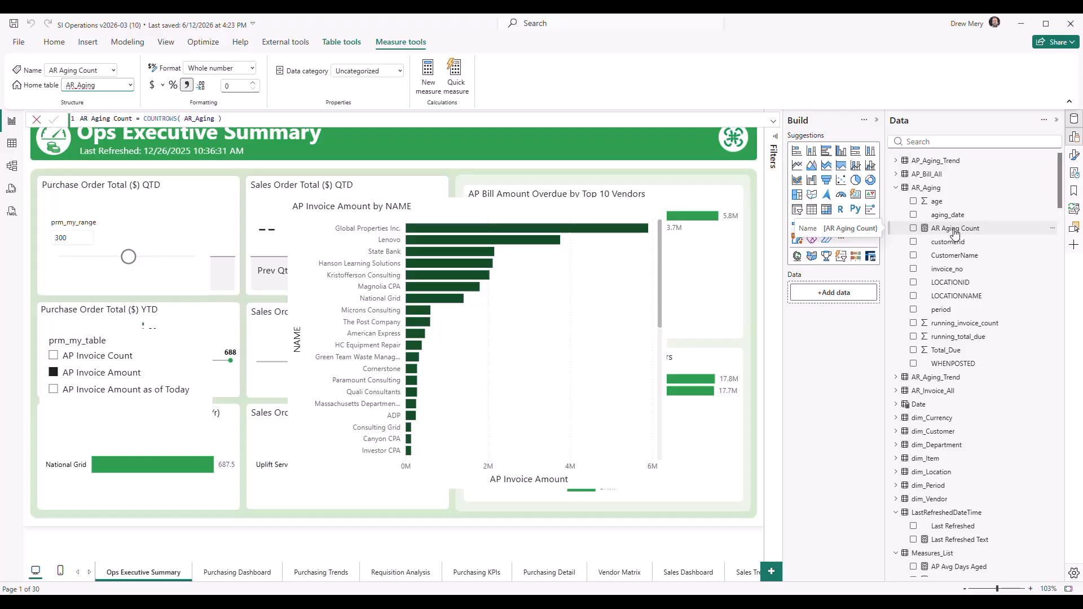
Go back to the All tables model diagram and nudge the Measures_List table slightly farther from LastRefreshedDateTime
left_click(11, 165)
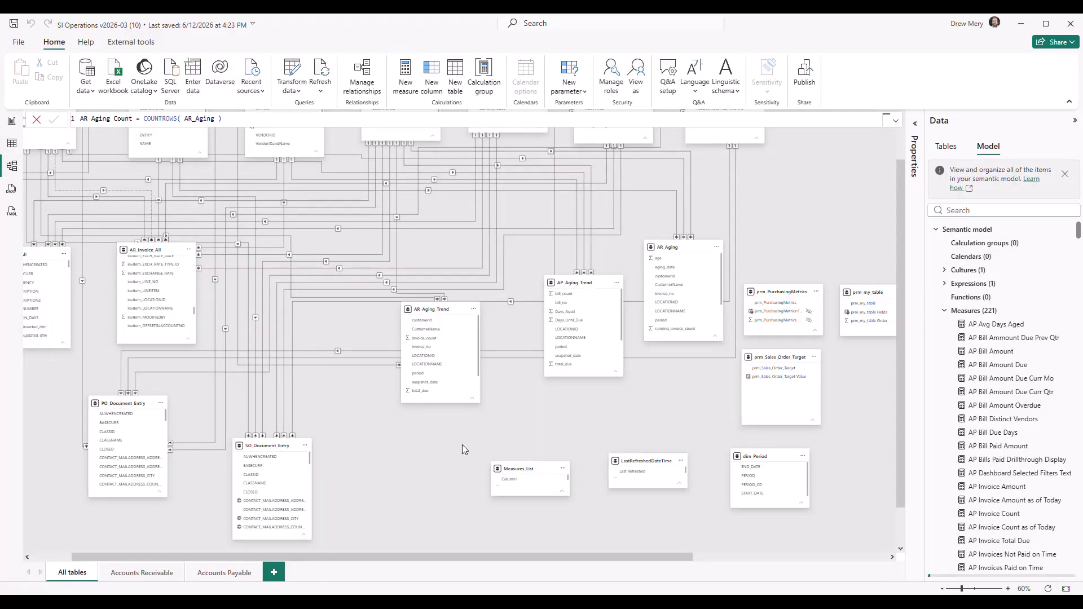
scroll(462, 445, "up", 1)
left_click_drag(525, 480, 516, 468)
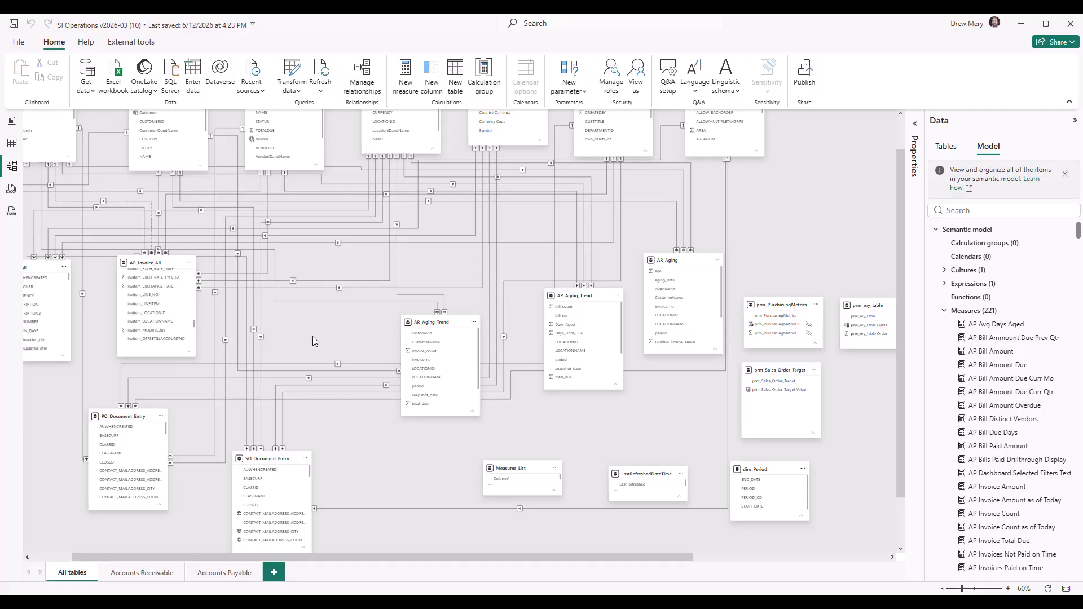
scroll(312, 336, "up", 3)
scroll(313, 336, "left", 4)
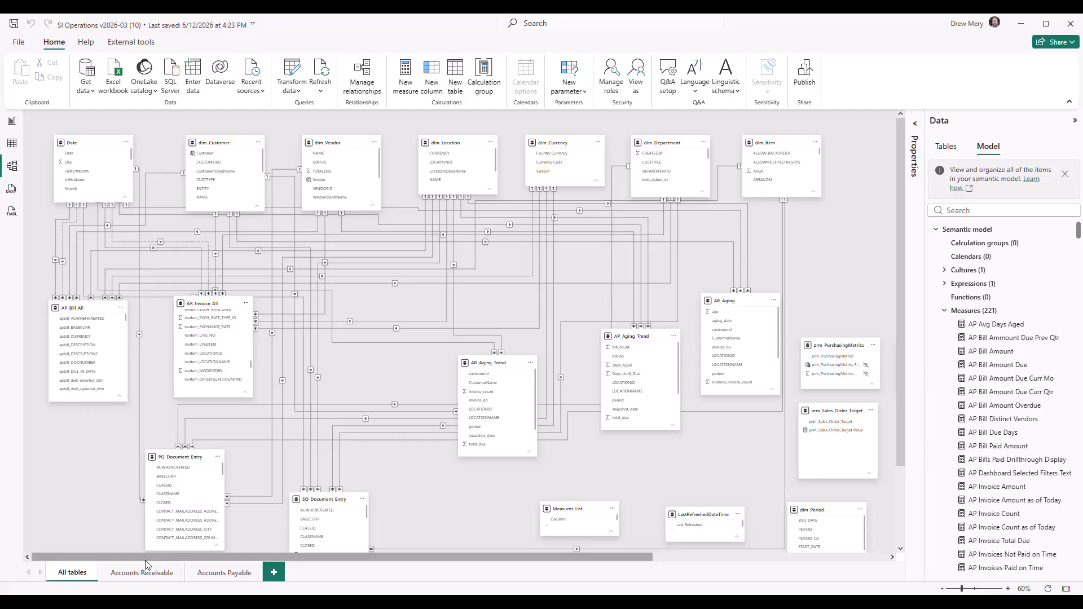
Create a new model diagram layout and place the AP_Bill_All table on it
left_click(275, 573)
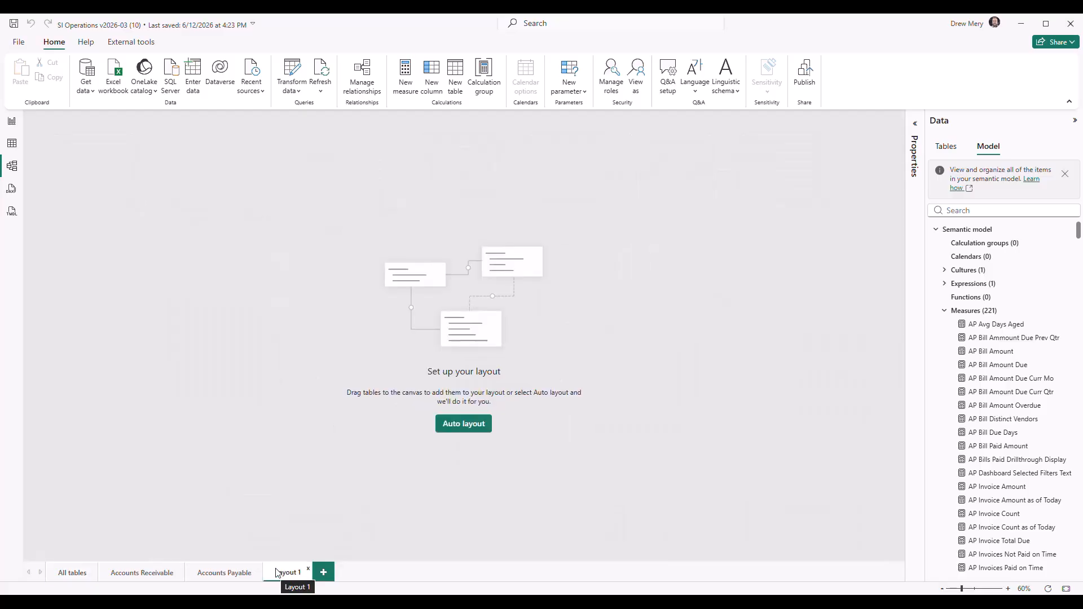
left_click(944, 311)
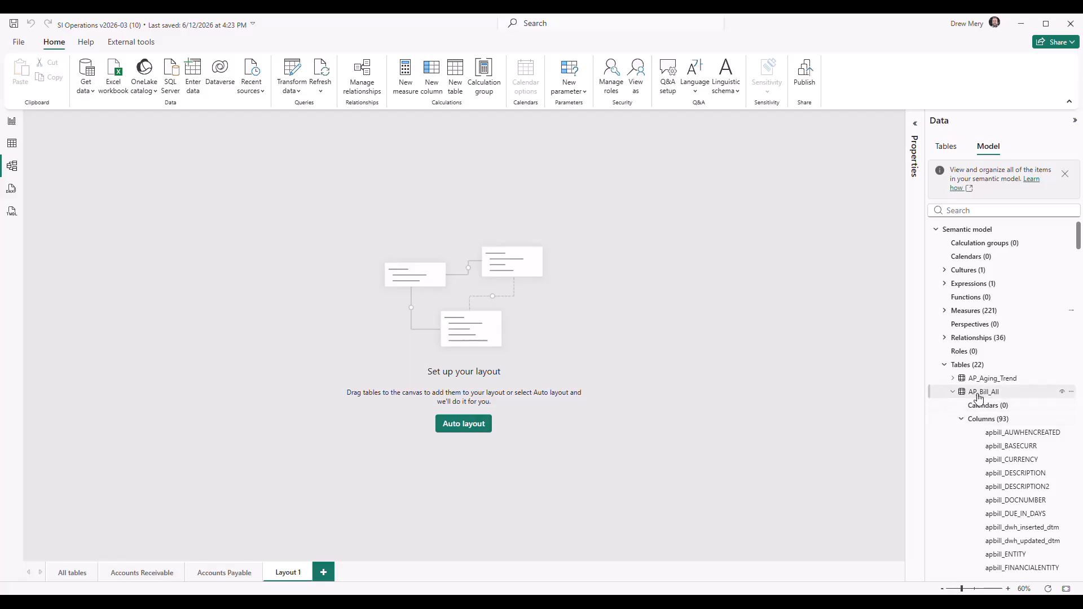
left_click_drag(980, 398, 125, 379)
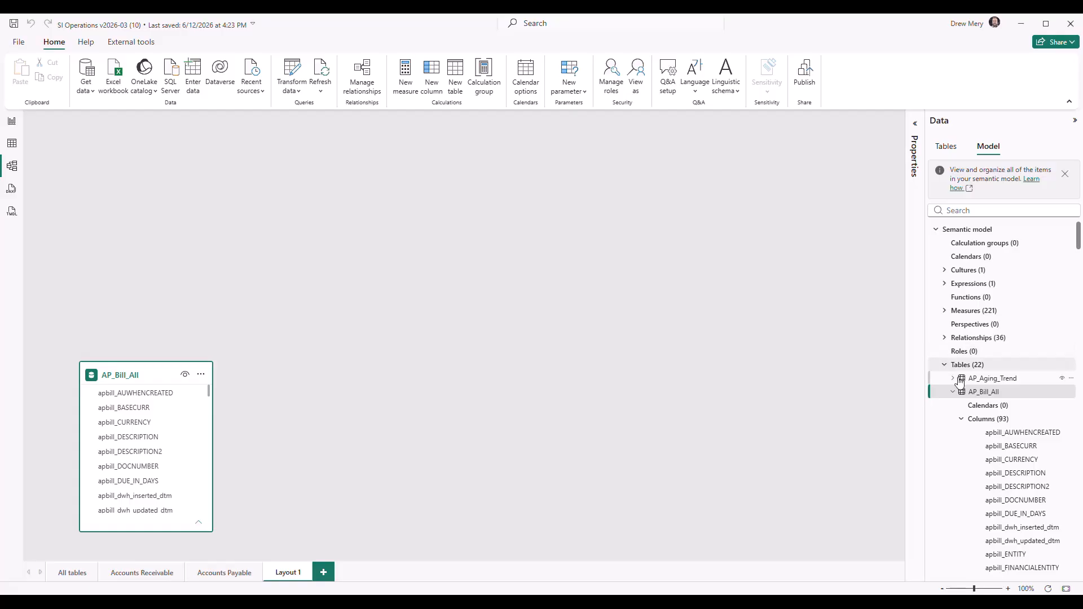
Add the dim_Vendor table to Layout 1, position it above AP_Bill_All and shorten its card to show fewer fields
left_click(954, 392)
scroll(954, 393, "down", 5)
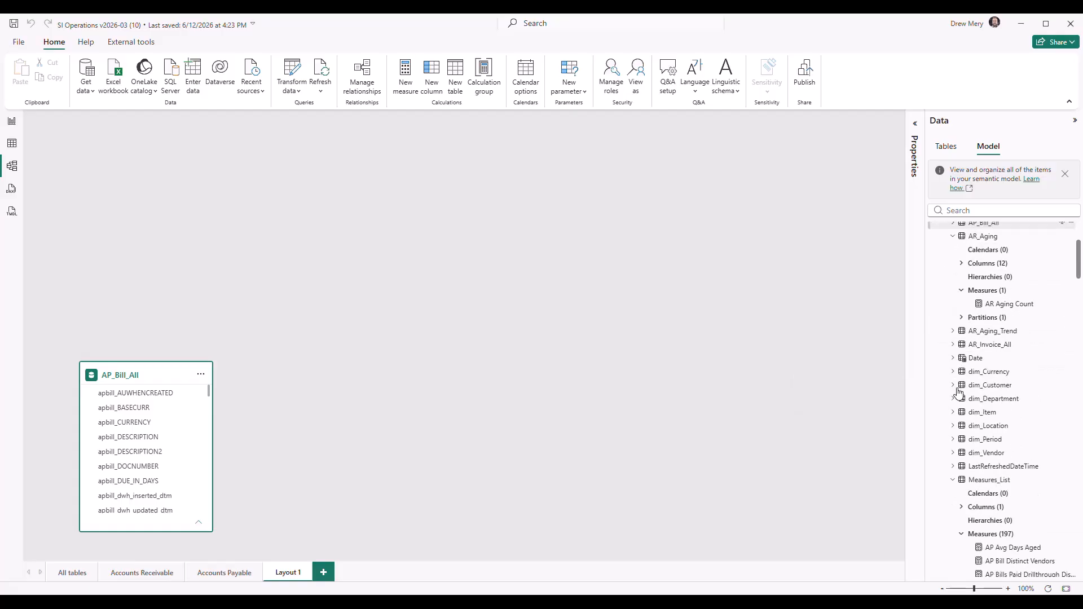
scroll(959, 368, "up", 2)
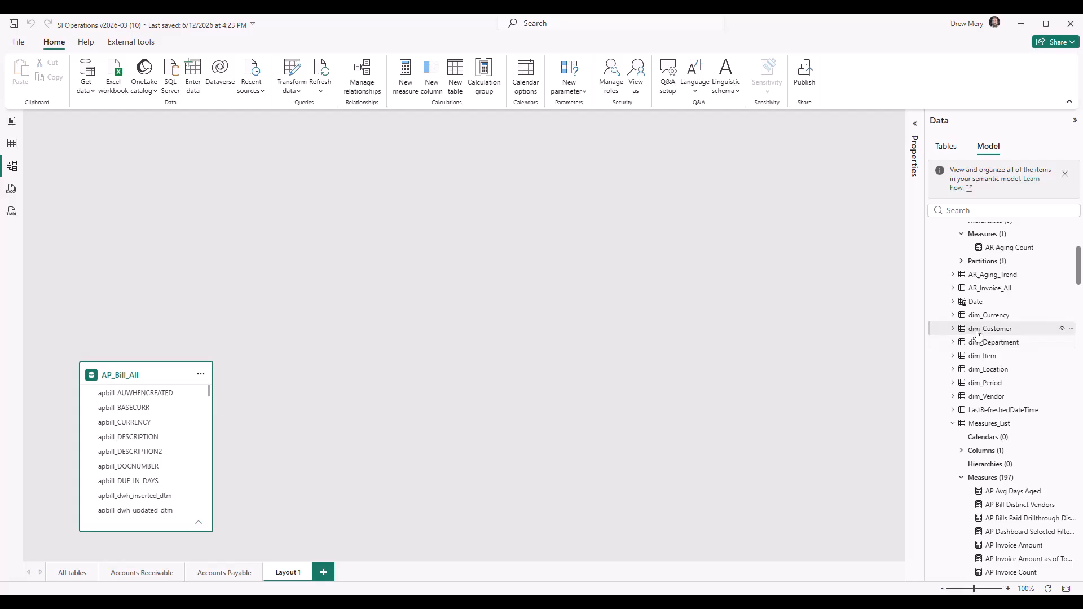
left_click_drag(979, 332, 1007, 351)
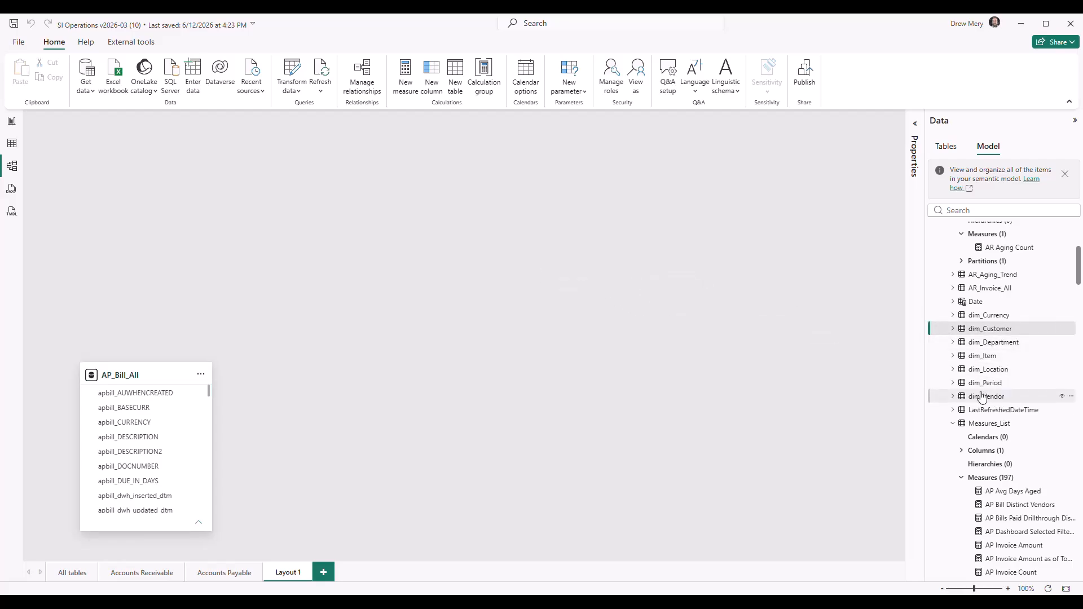
left_click_drag(992, 396, 488, 293)
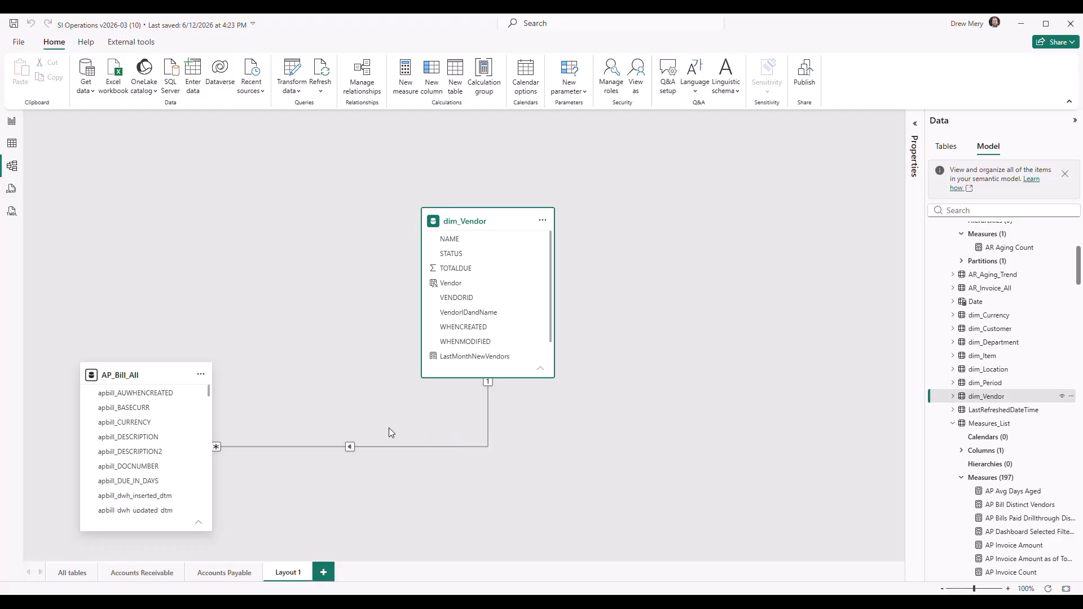
left_click_drag(425, 208, 103, 151)
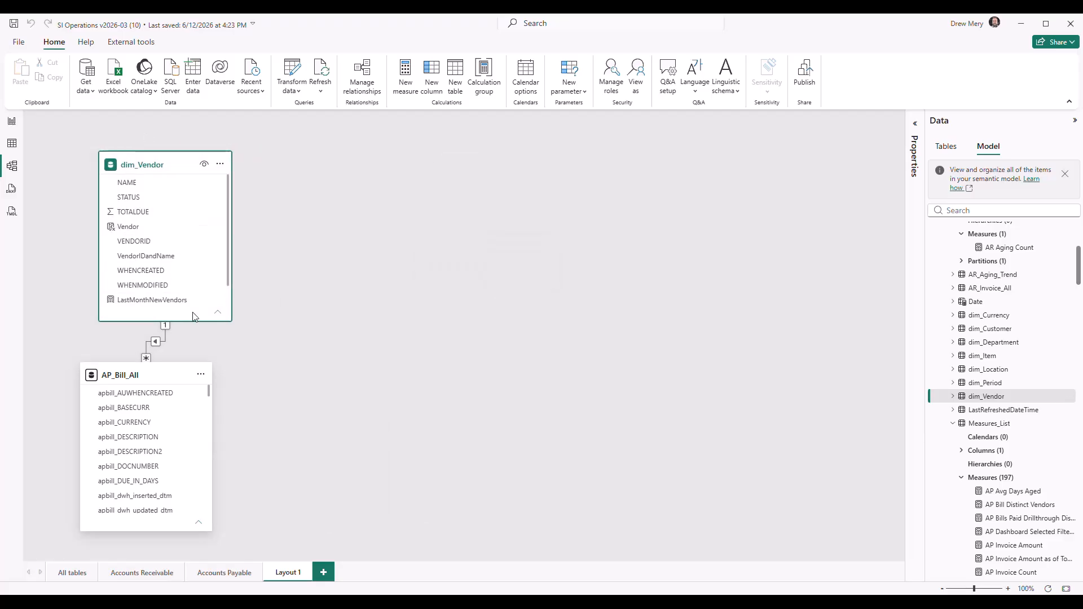
left_click_drag(192, 322, 192, 253)
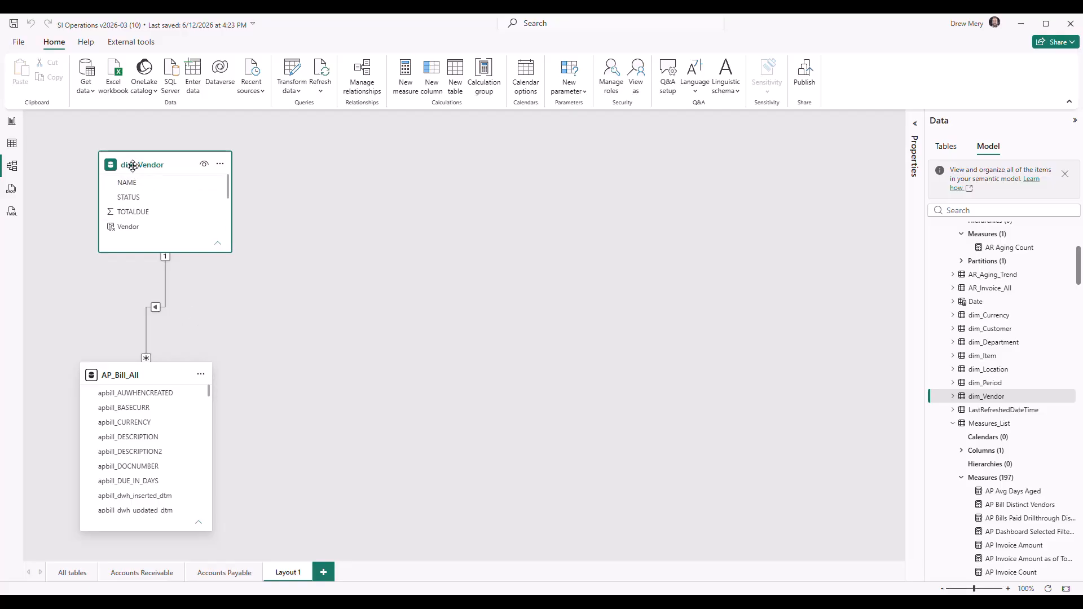
Compare the All tables diagram with the Layout 1, Accounts Payable and Accounts Receivable layouts, ending on All tables
left_click(69, 572)
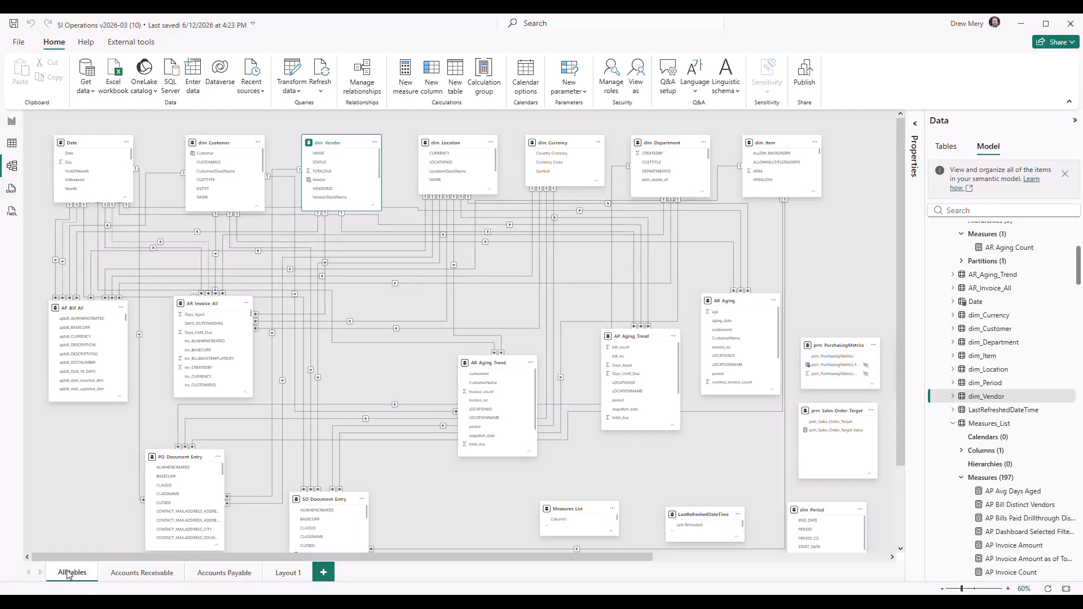
left_click(284, 572)
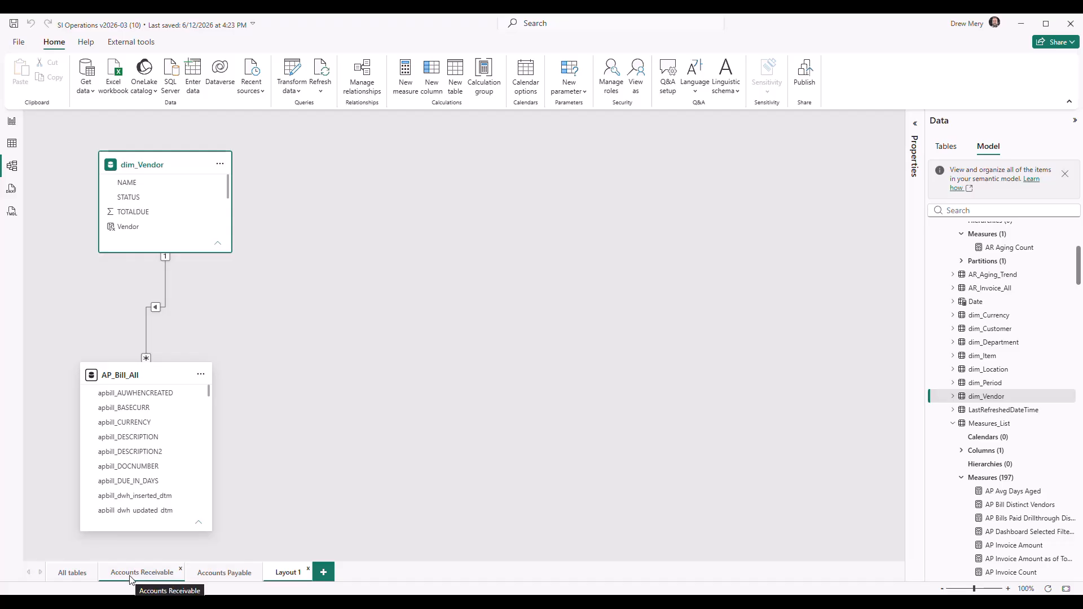
left_click(238, 574)
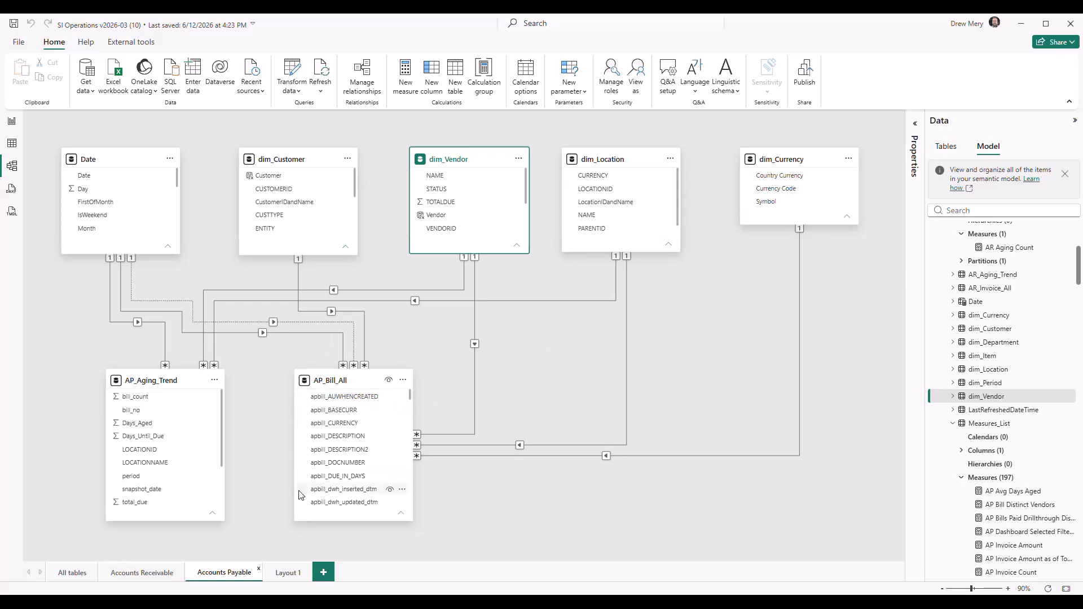
left_click(73, 573)
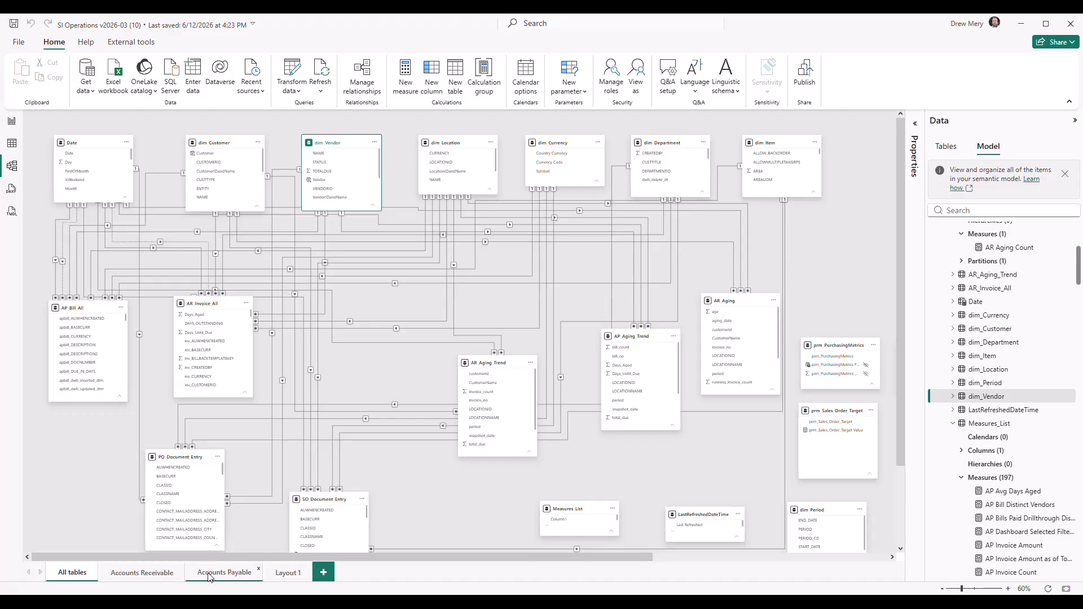
left_click(143, 579)
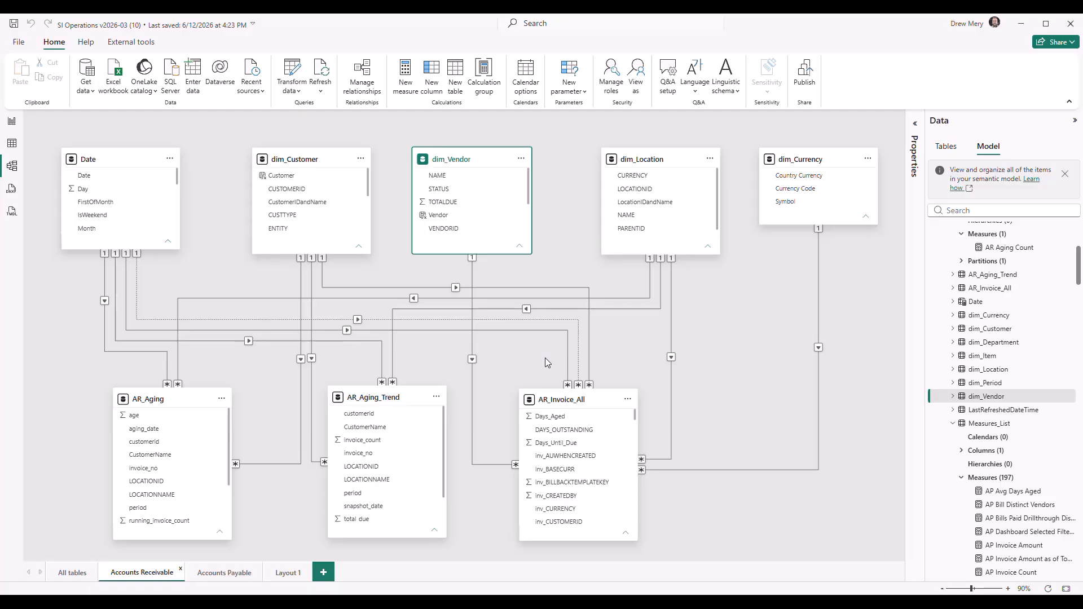
left_click(72, 572)
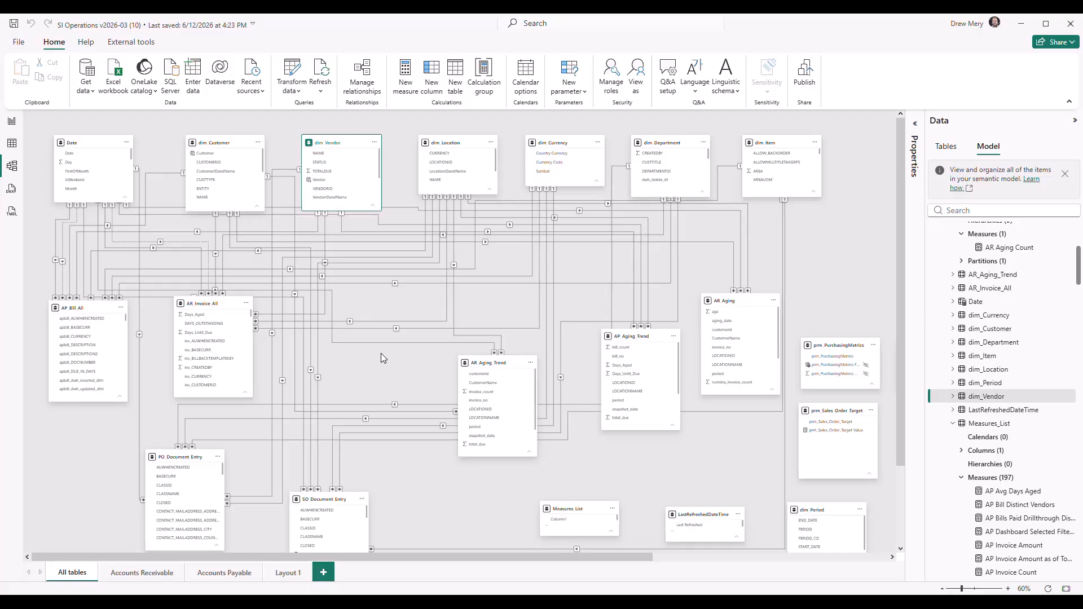
Open the relationship manager and start a new relationship from the AP_Bill_All table to the dim_Item table
left_click(367, 73)
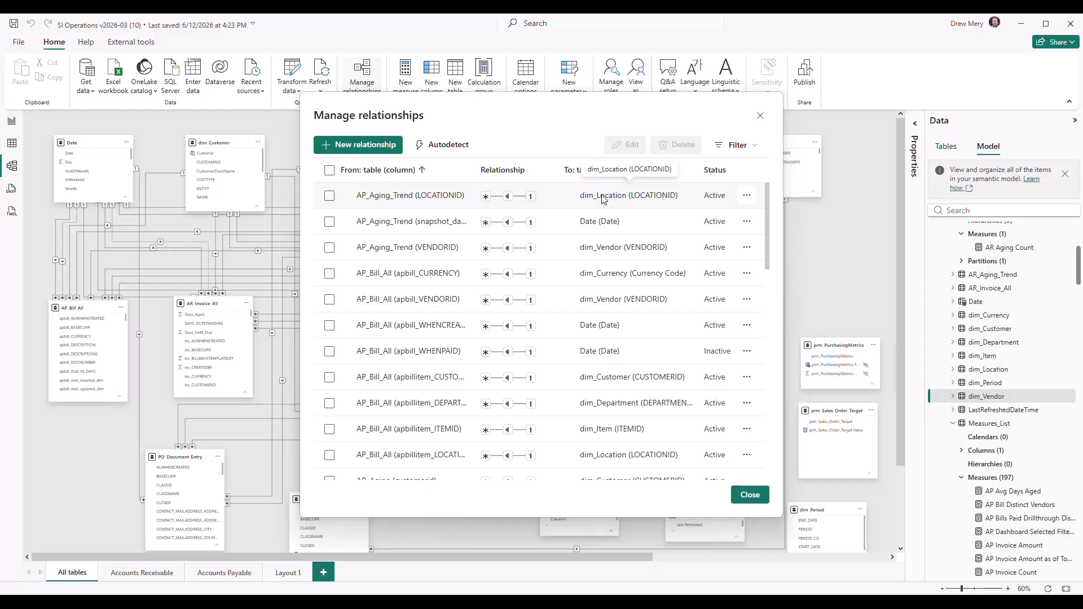
mouse_move(772, 206)
left_mouse_down()
mouse_move(780, 415)
mouse_move(778, 203)
left_mouse_up()
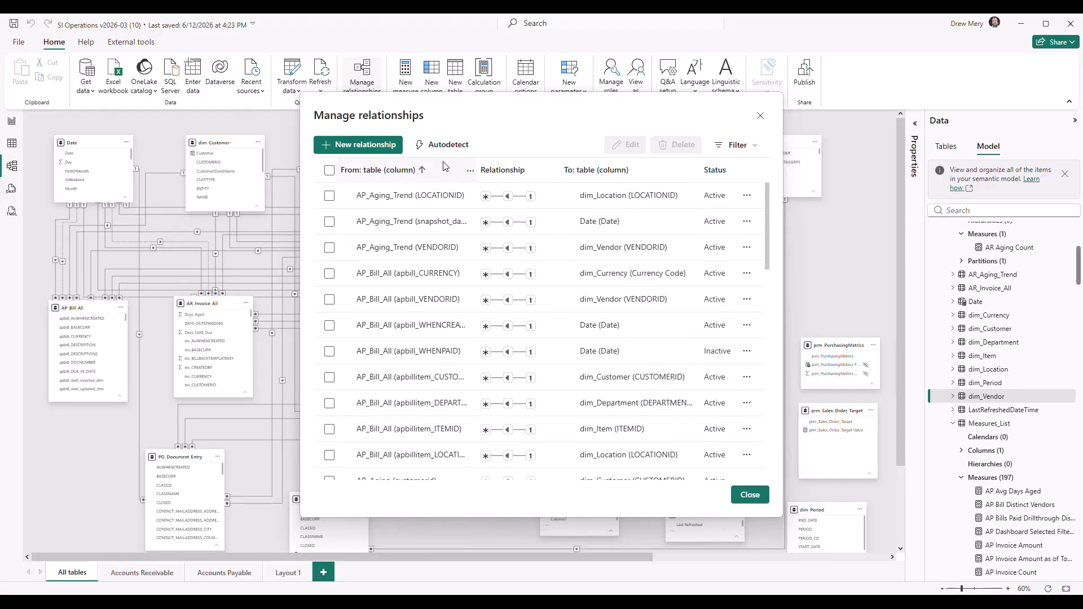
left_click(333, 145)
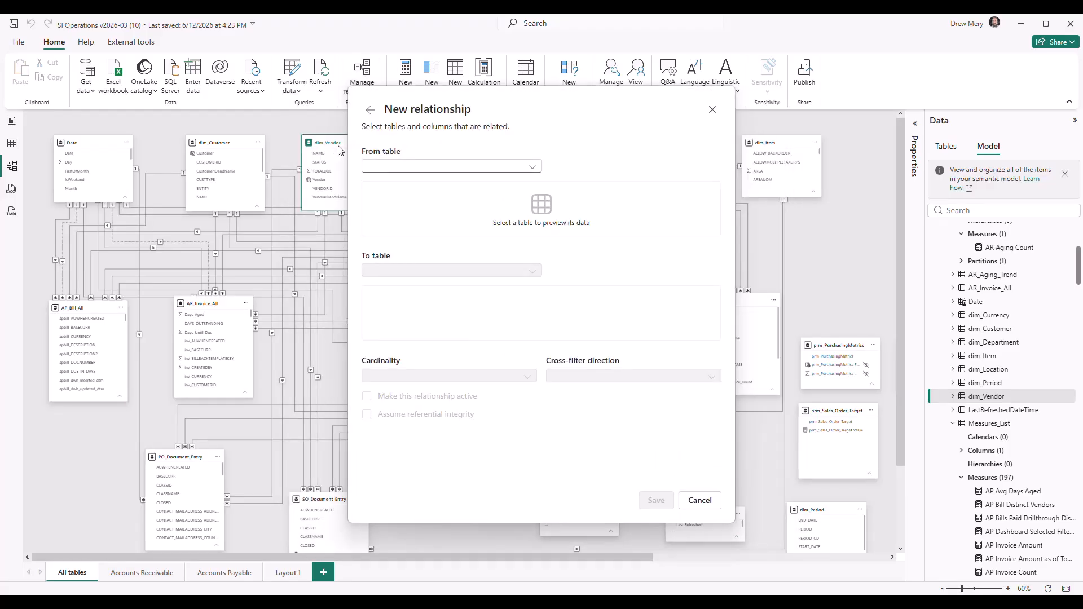
left_click(388, 168)
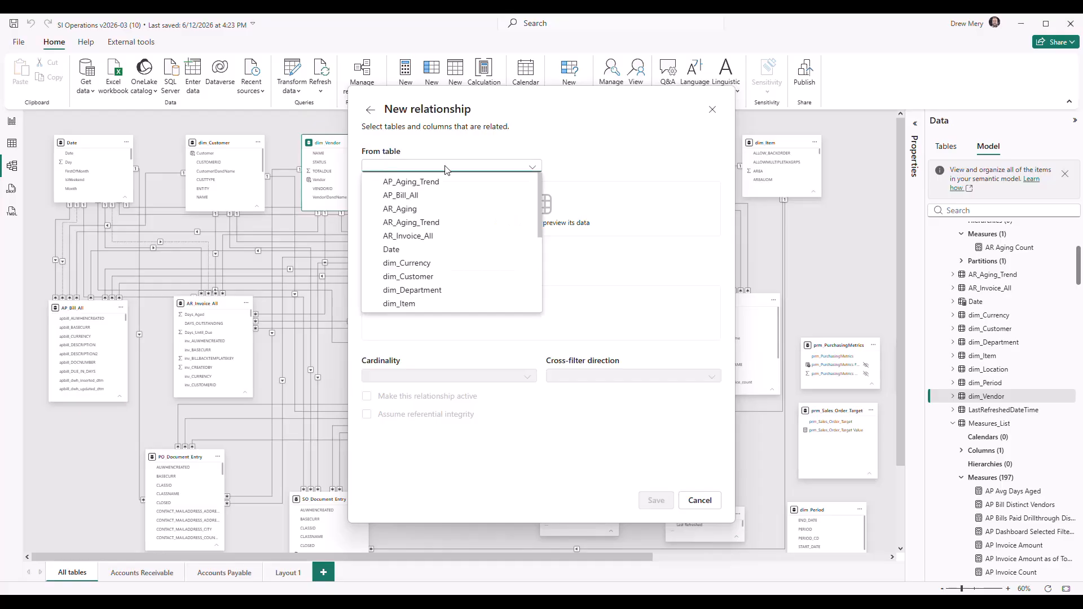
scroll(468, 266, "down", 3)
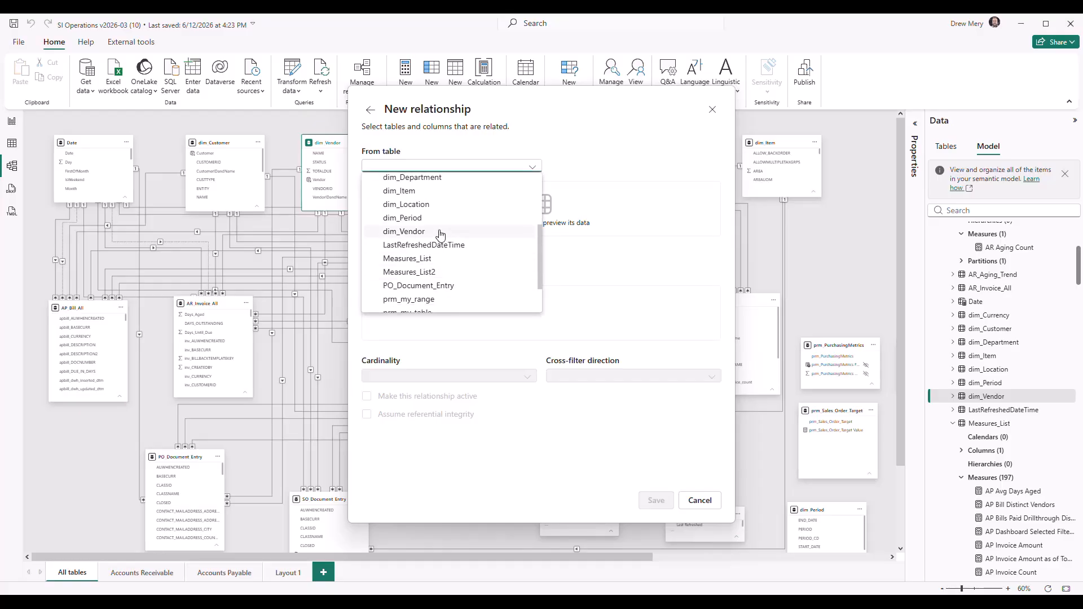
scroll(454, 276, "down", 1)
scroll(426, 251, "up", 5)
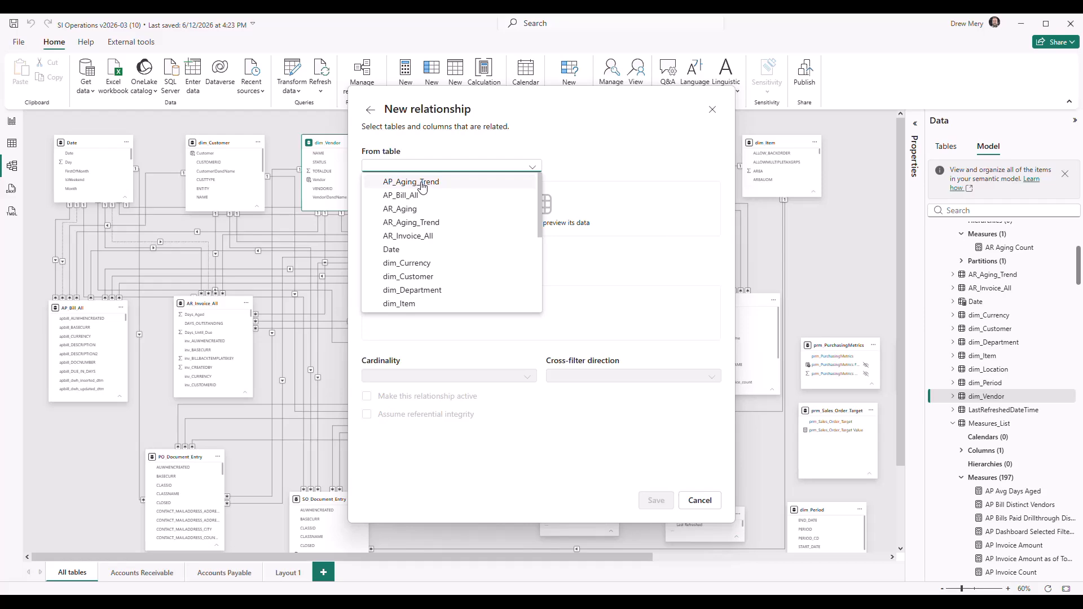
left_click(401, 195)
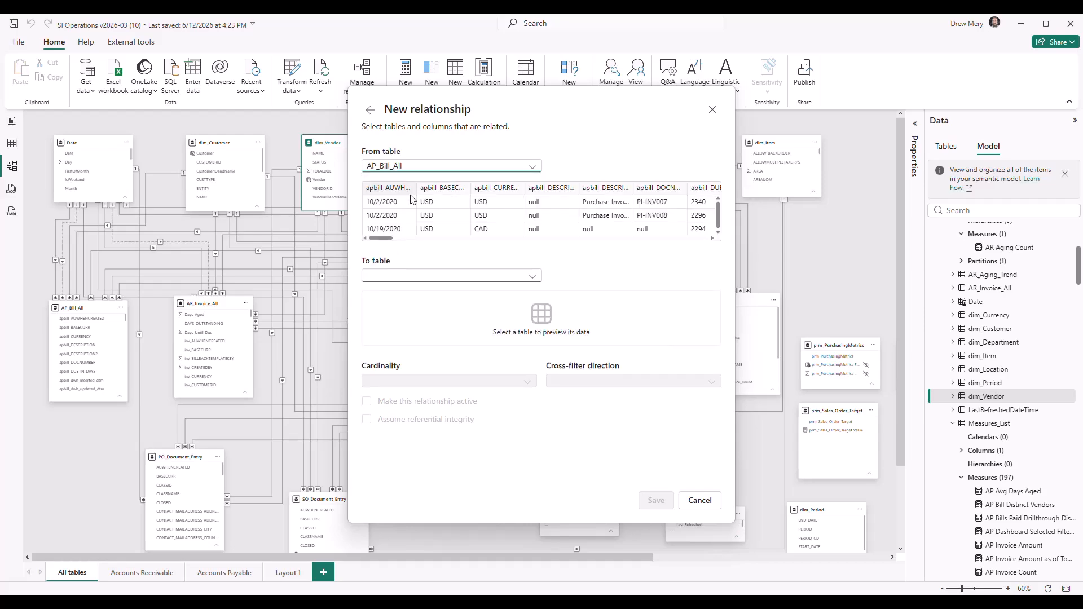
left_click(436, 281)
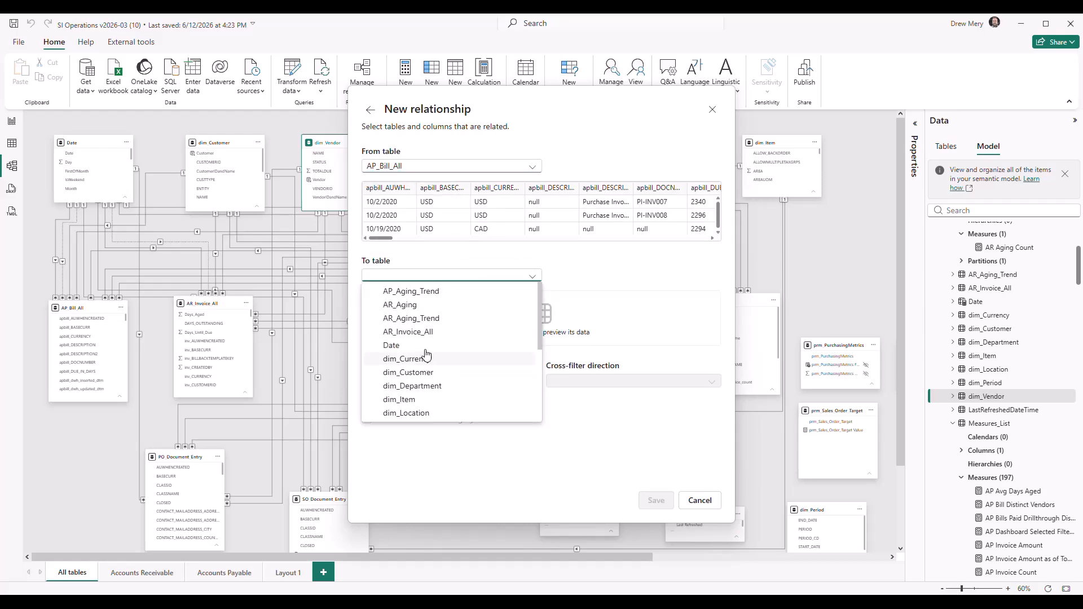
scroll(435, 345, "down", 3)
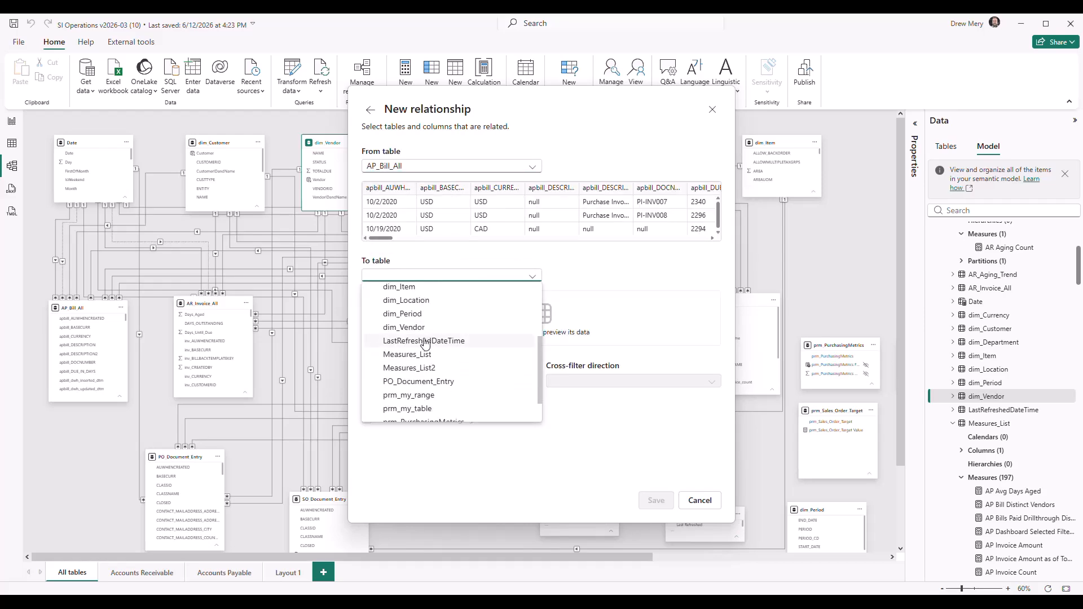
left_click(407, 287)
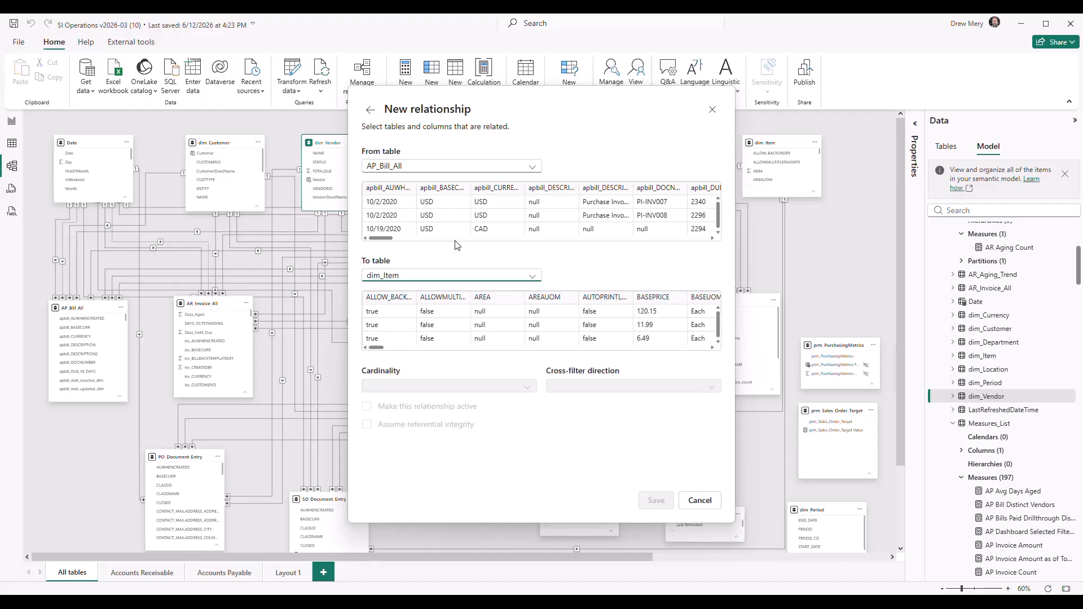
Match the apbillitem_EMPLOYEEID column of AP_Bill_All with the ALLOWMULTIPLETAXGRPS column of dim_Item as a sample relationship
left_click_drag(382, 238, 447, 242)
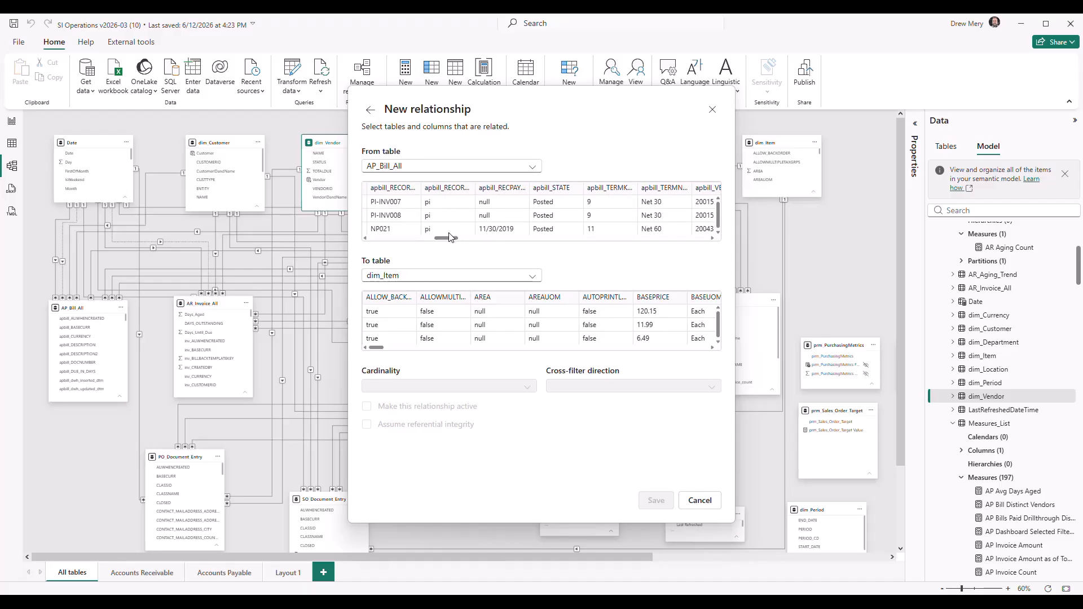
left_click_drag(449, 238, 574, 242)
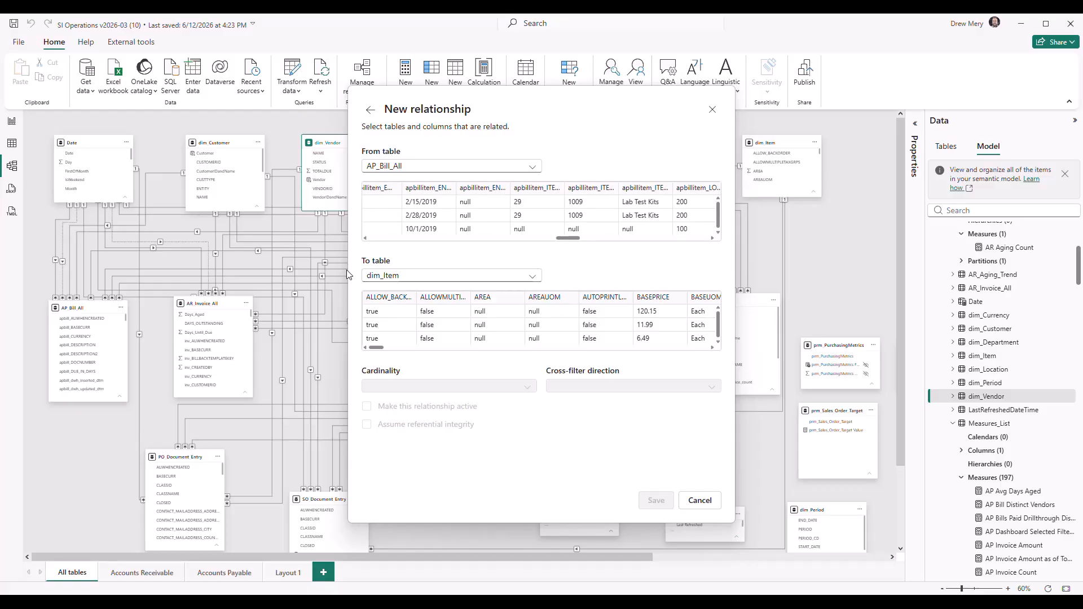
mouse_move(570, 239)
left_mouse_down()
mouse_move(591, 241)
mouse_move(416, 242)
mouse_move(550, 242)
left_mouse_up()
left_click(621, 189)
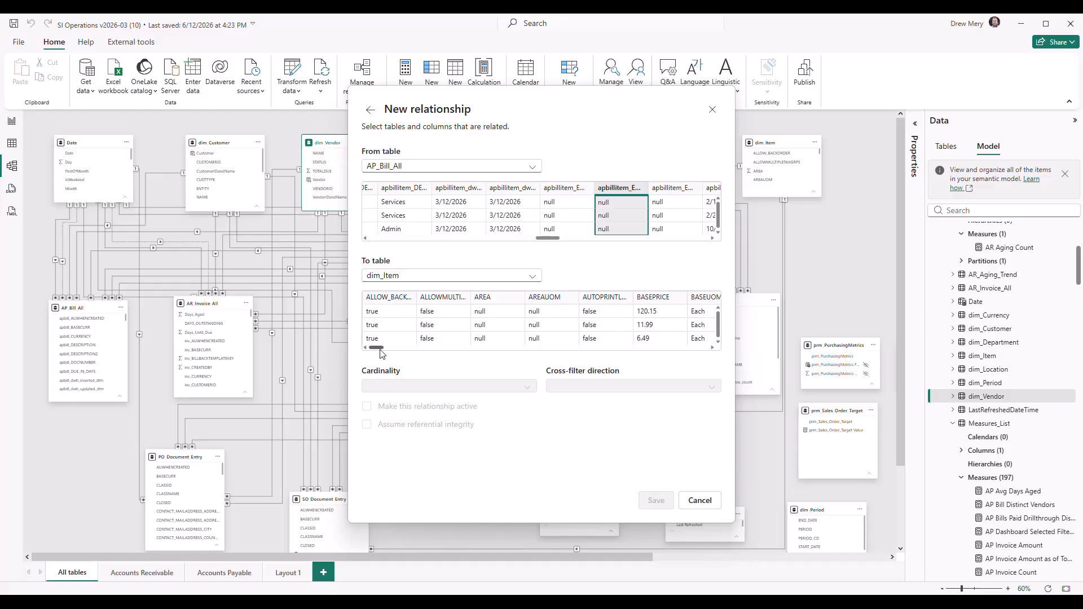
mouse_move(378, 352)
left_mouse_down()
mouse_move(704, 344)
mouse_move(376, 345)
left_mouse_up()
left_click(444, 307)
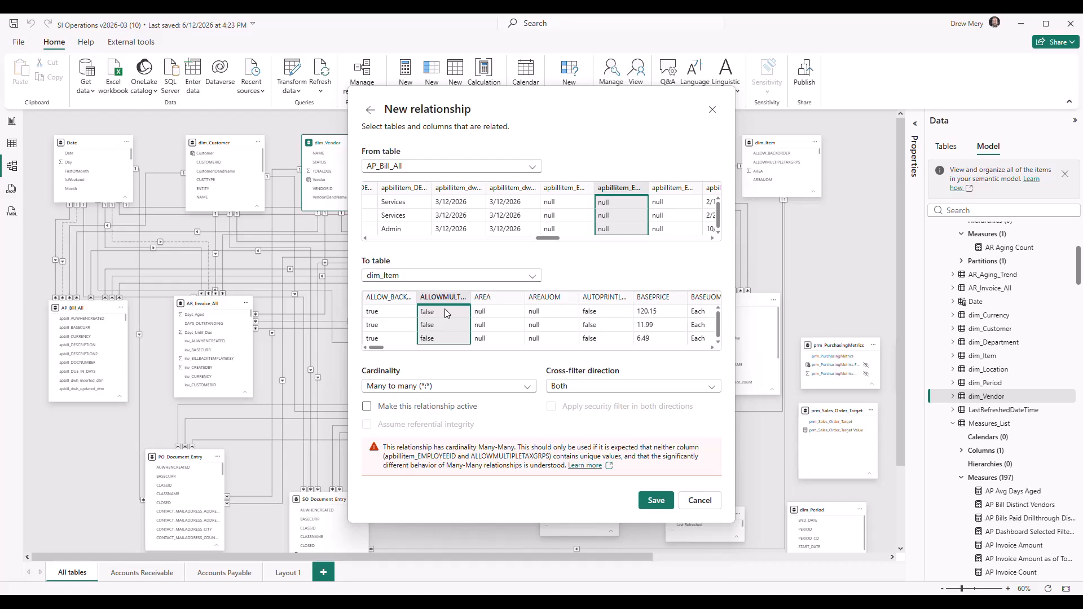
Review the cardinality and cross-filter direction options, and leave the relationship manager without saving the new relationship
left_click(527, 387)
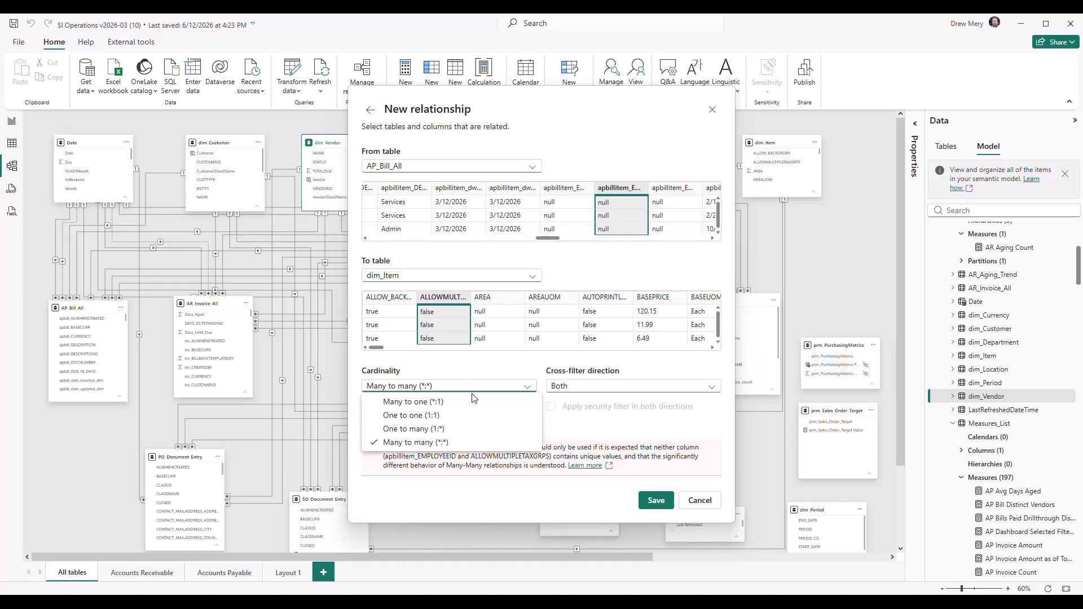
left_click(467, 367)
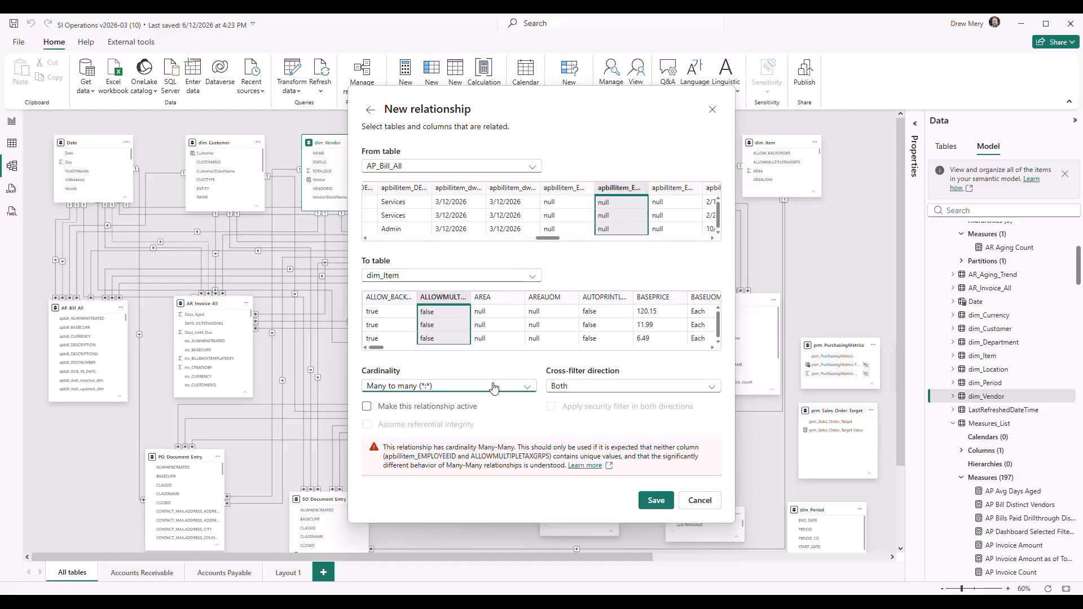
left_click(599, 388)
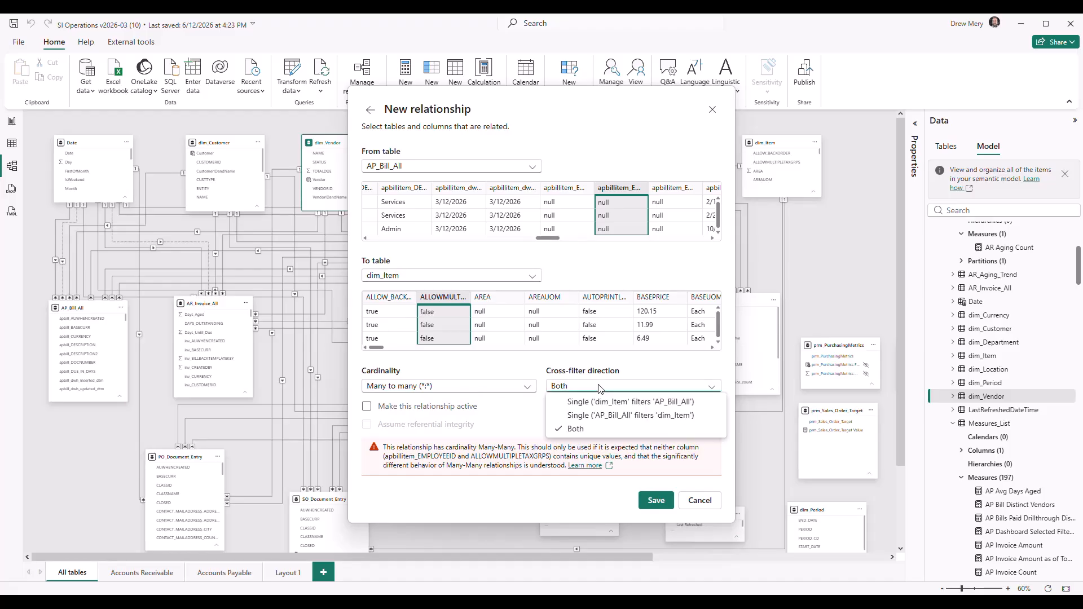
left_click(599, 388)
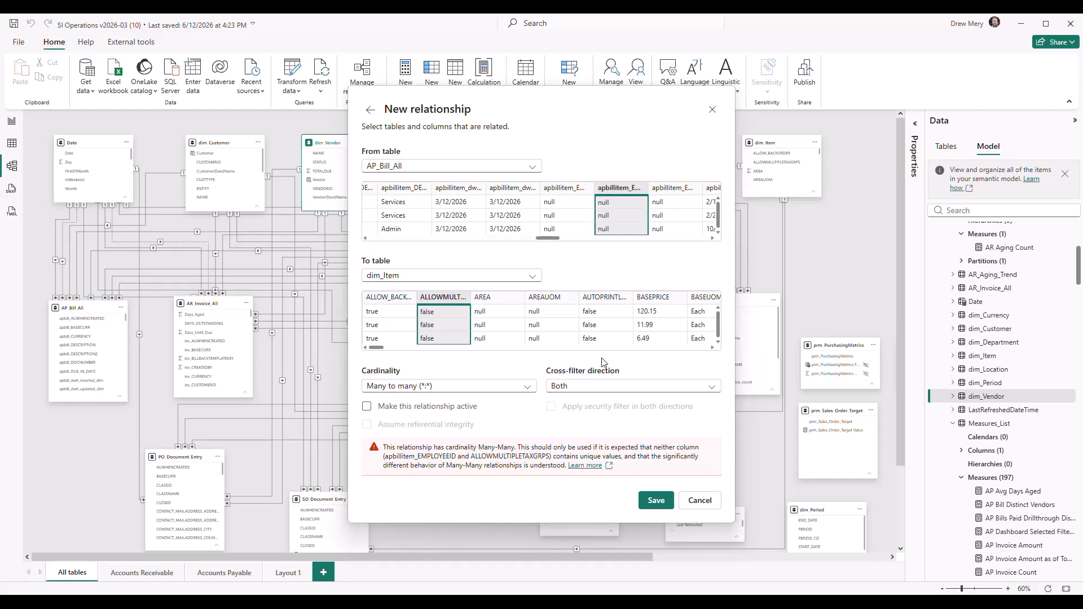
left_click(710, 504)
left_click(755, 496)
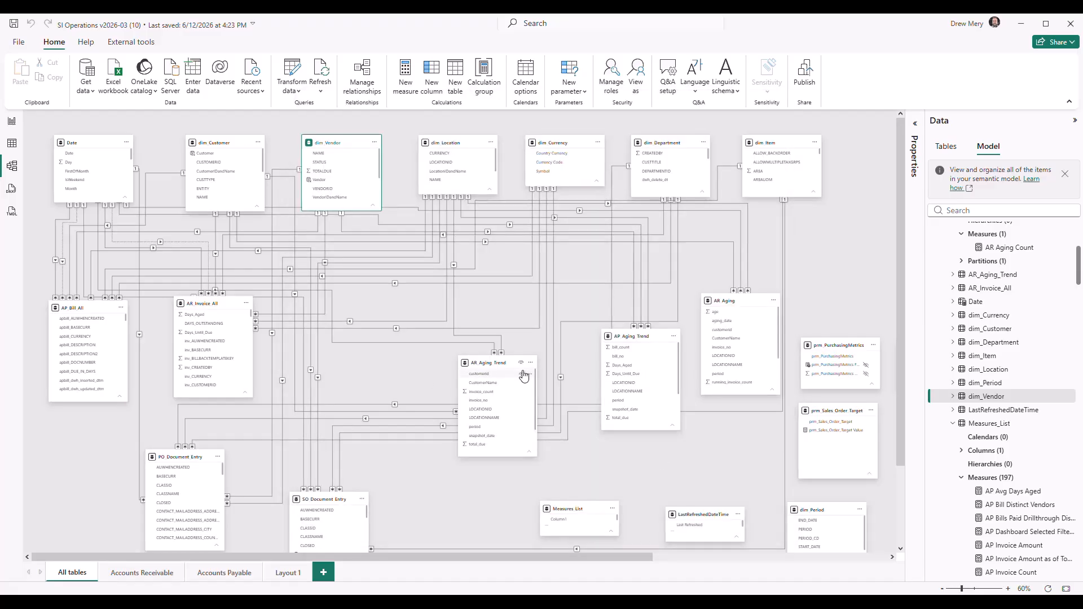
Delete the relationship between dim_Item and the apbillitem_ITEMID column of AP_Bill_All from the All tables diagram
left_click(392, 369)
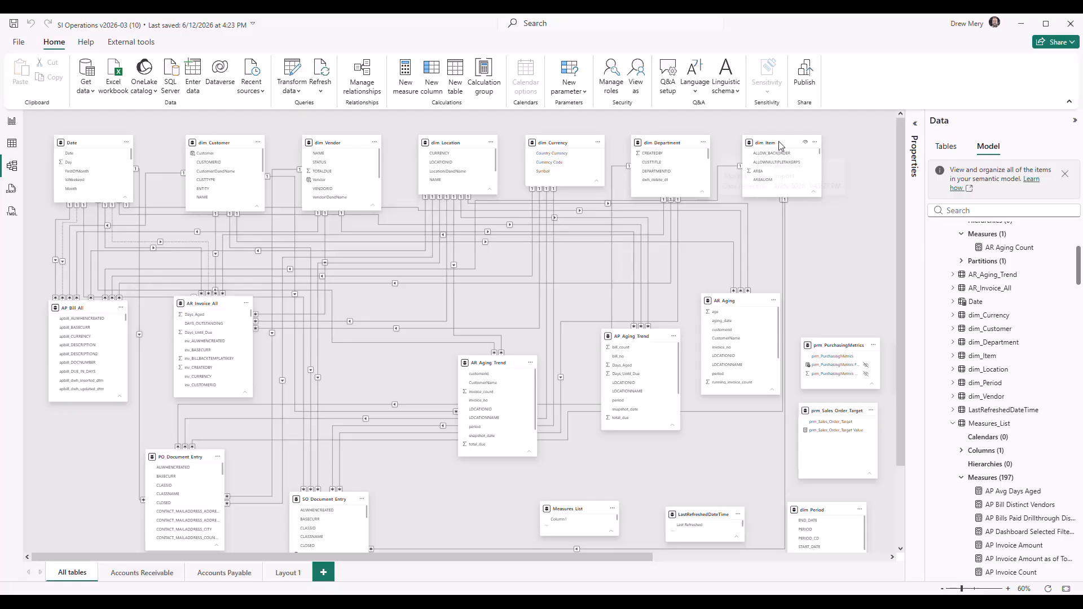
left_click(717, 196)
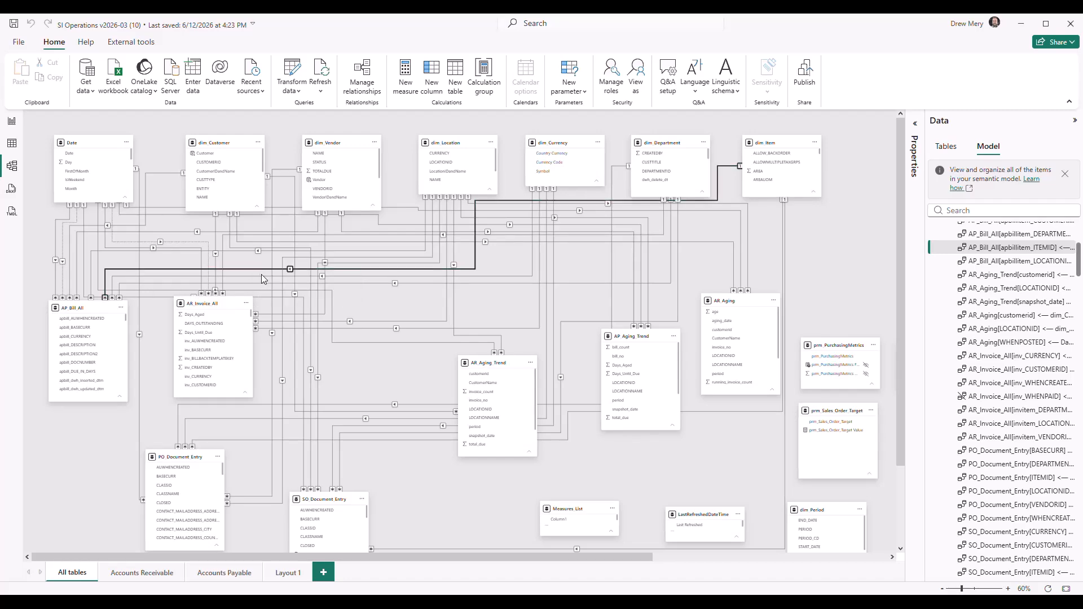
key("Delete")
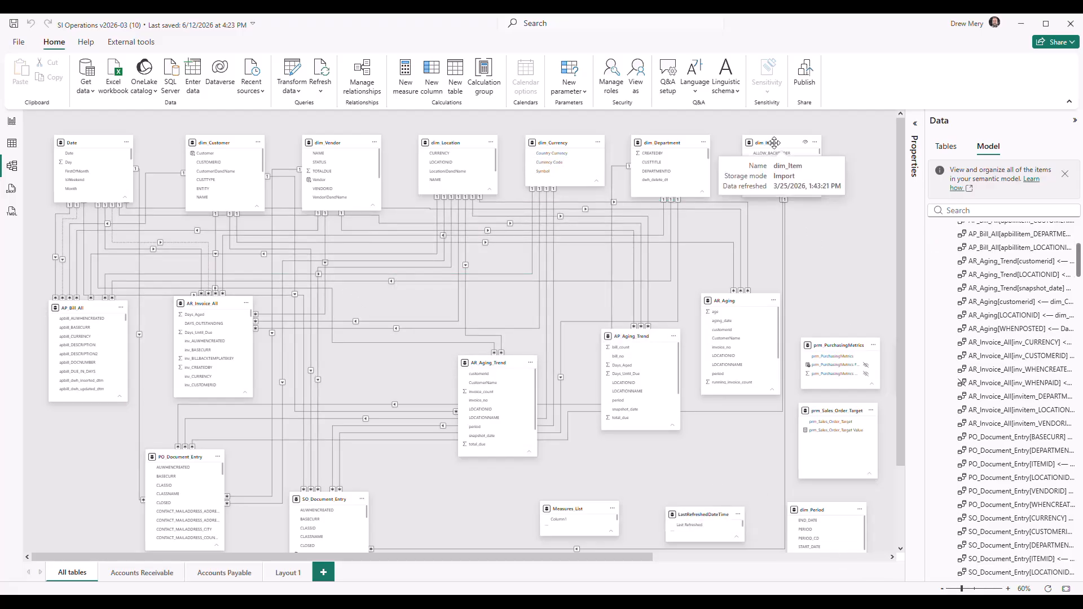
Move the dim_Item table to just below dim_Vendor, closer to AP_Bill_All, in the All tables diagram
left_click_drag(776, 149, 304, 246)
left_click_drag(312, 234, 313, 235)
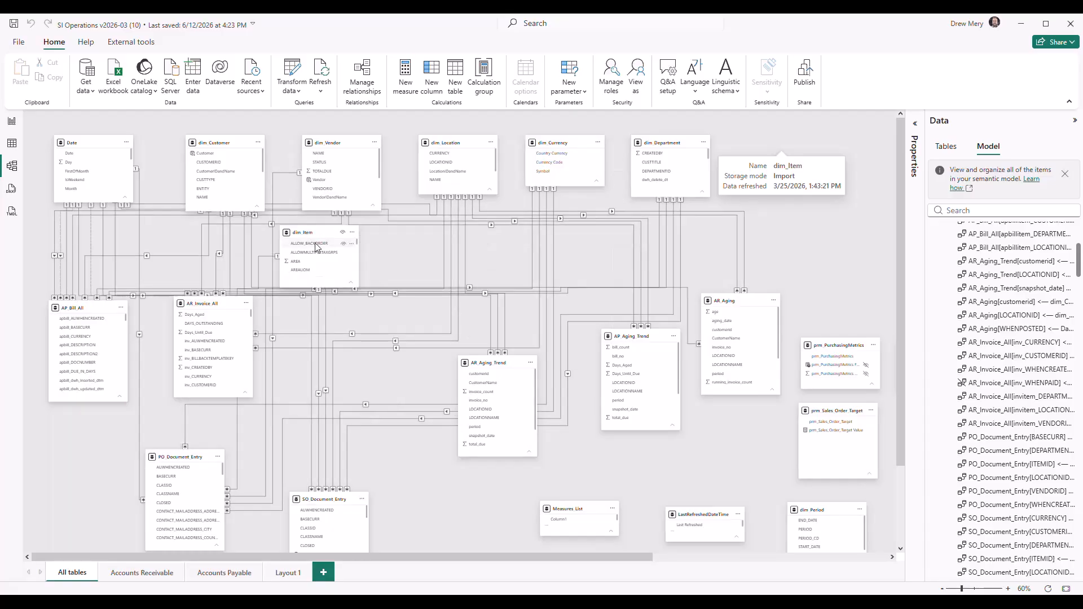
Enlarge the AP_Bill_All table card in the All tables diagram and select its apbillitem_ITEMID column
left_click(1009, 589)
left_click(1010, 589)
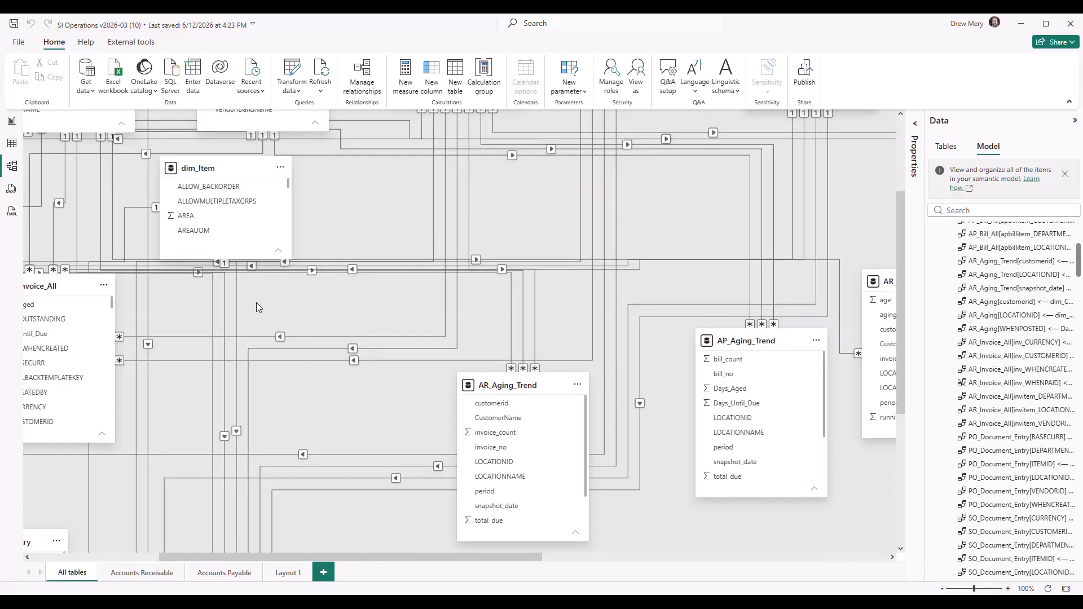
left_click_drag(256, 302, 553, 300)
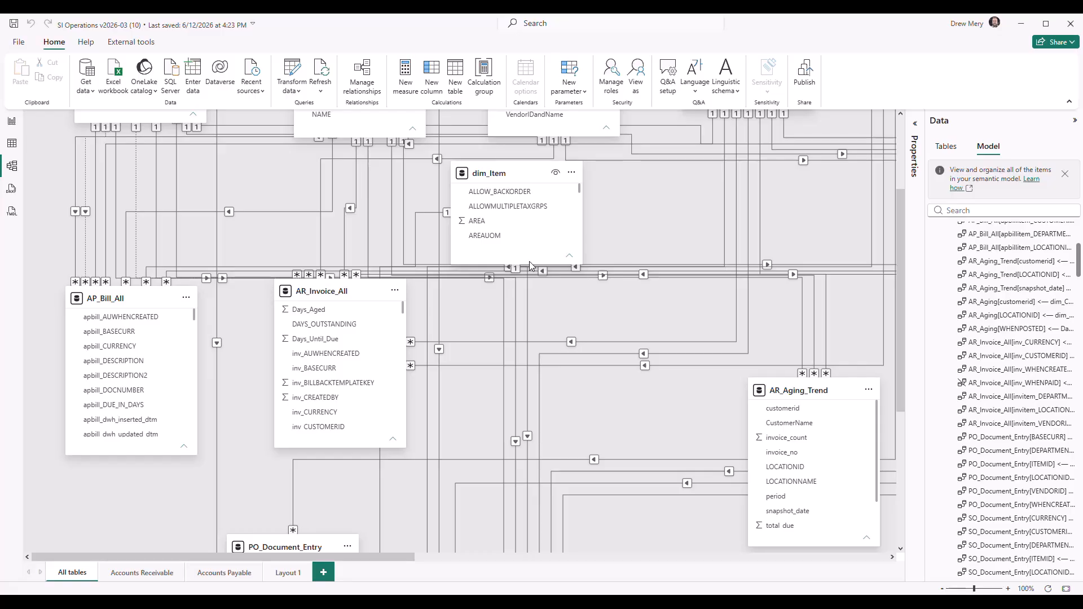
left_click_drag(175, 454, 174, 521)
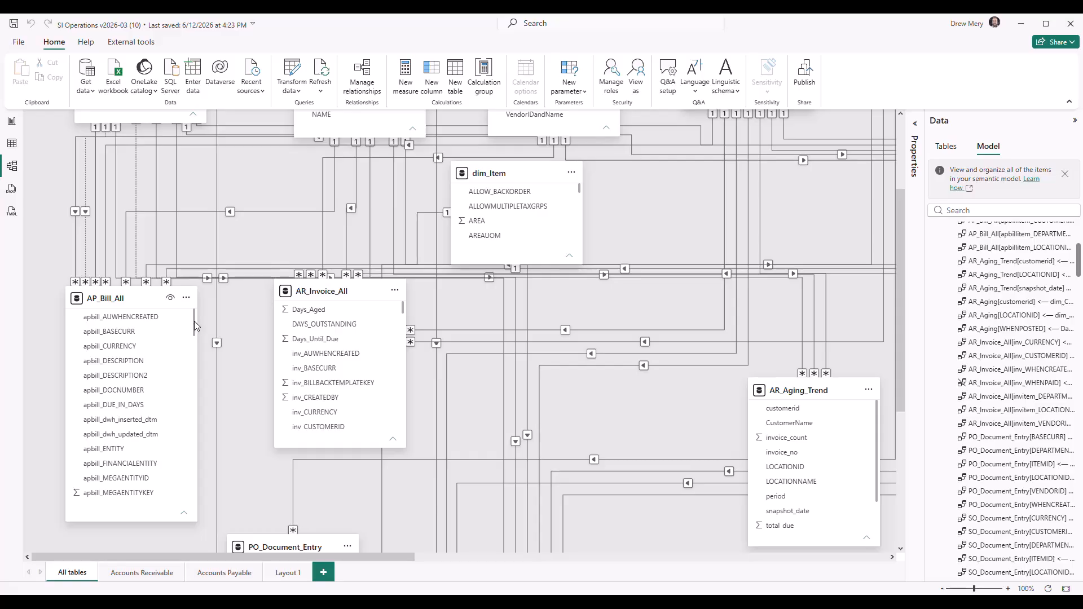
scroll(194, 321, "down", 1)
left_click_drag(194, 333, 196, 423)
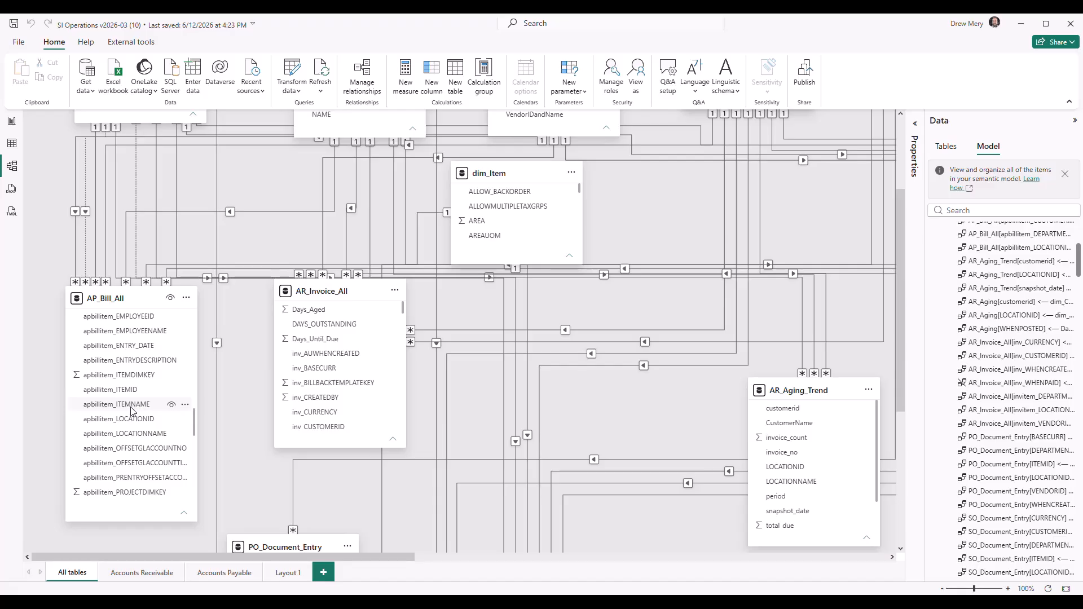
left_click(123, 394)
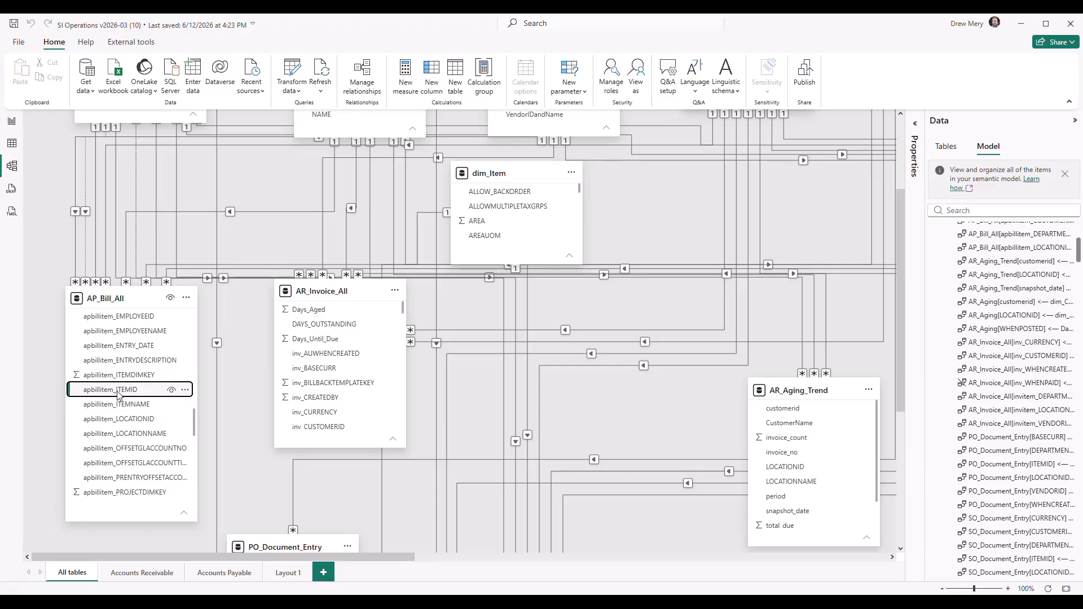
Enlarge the dim_Item table card and bring its ITEMID column into view
scroll(567, 206, "up", 3)
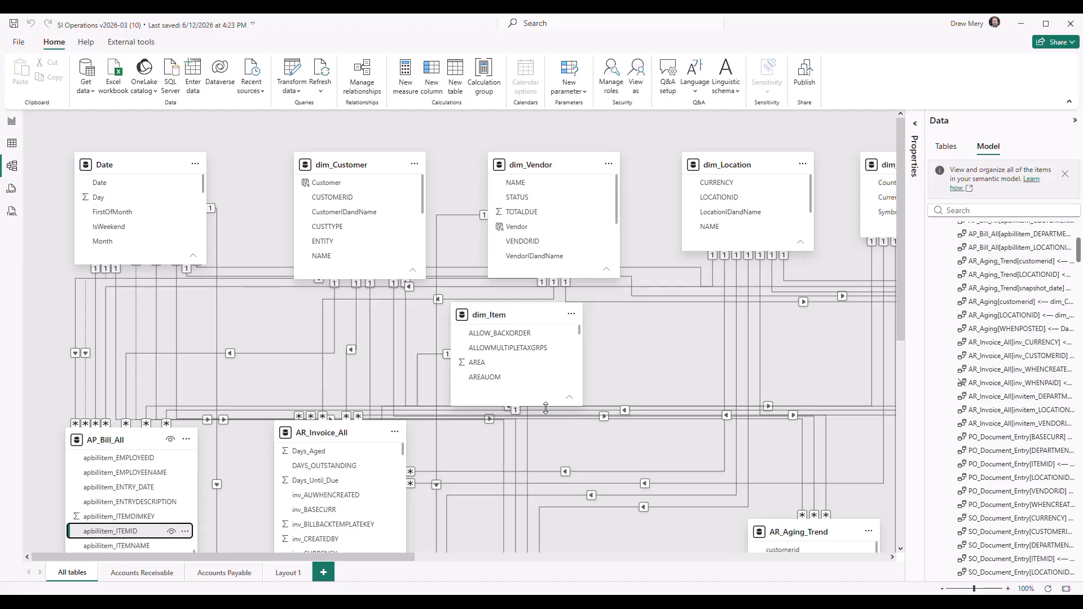
left_click_drag(546, 408, 546, 531)
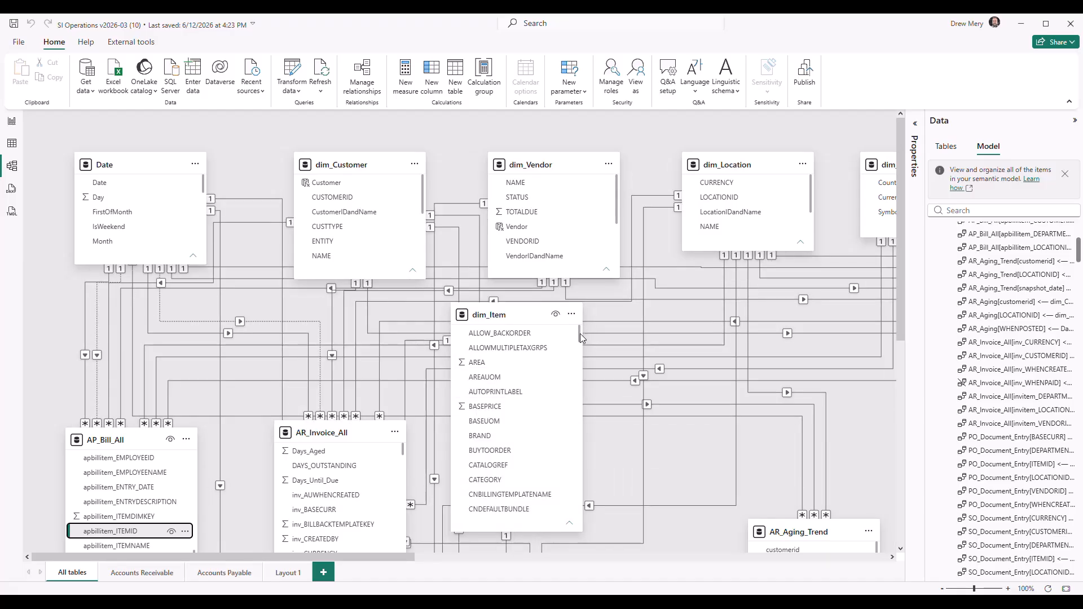
left_click_drag(580, 334, 583, 420)
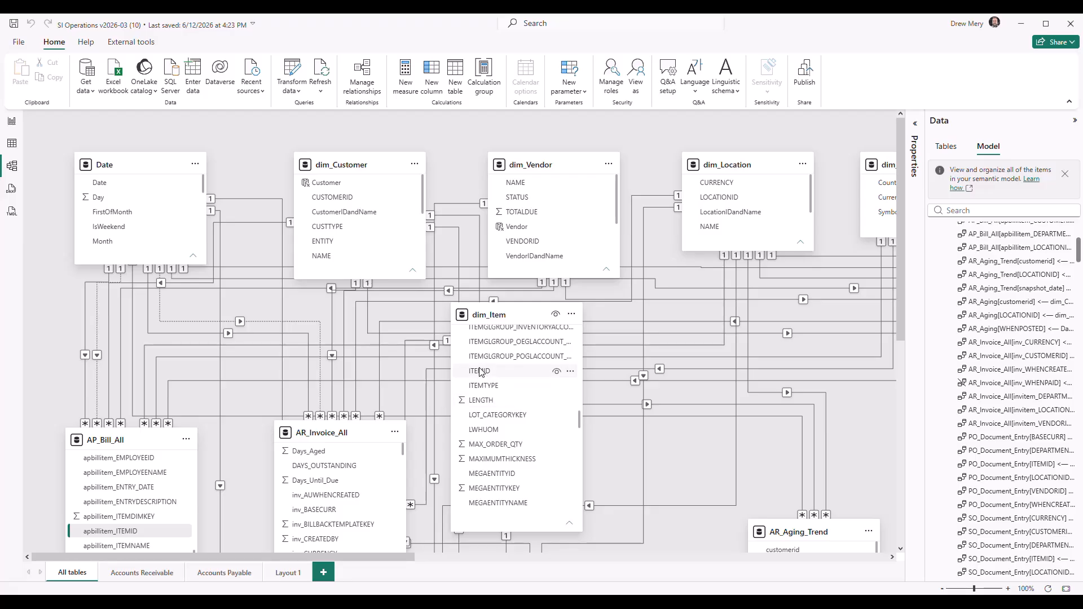
Create an active many-to-one relationship with single cross-filter direction from AP_Bill_All's apbillitem_ITEMID to dim_Item's ITEMID
scroll(245, 379, "down", 3)
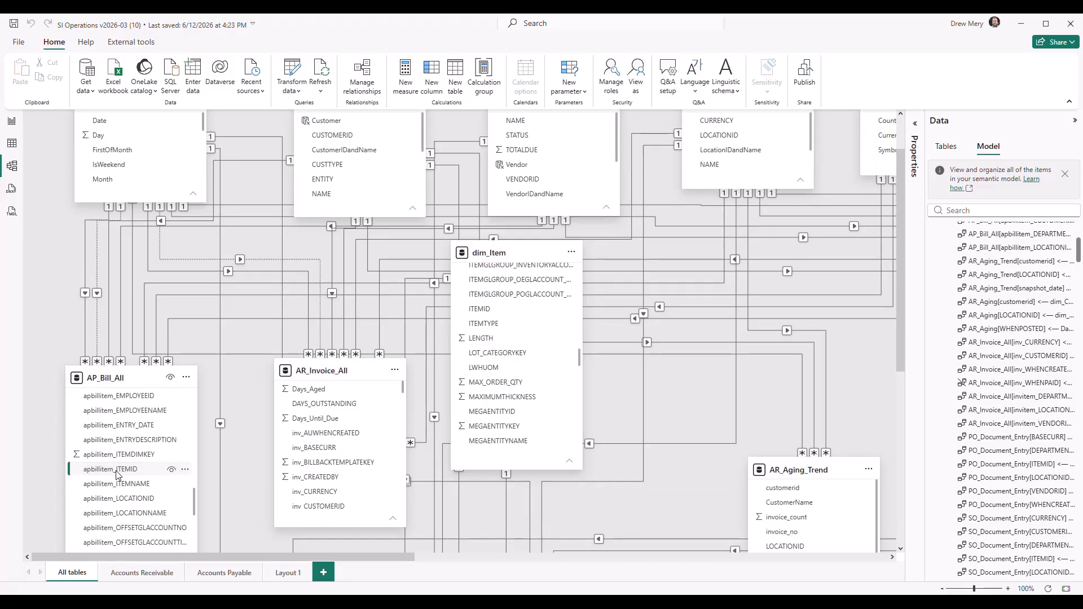
left_click_drag(117, 475, 510, 316)
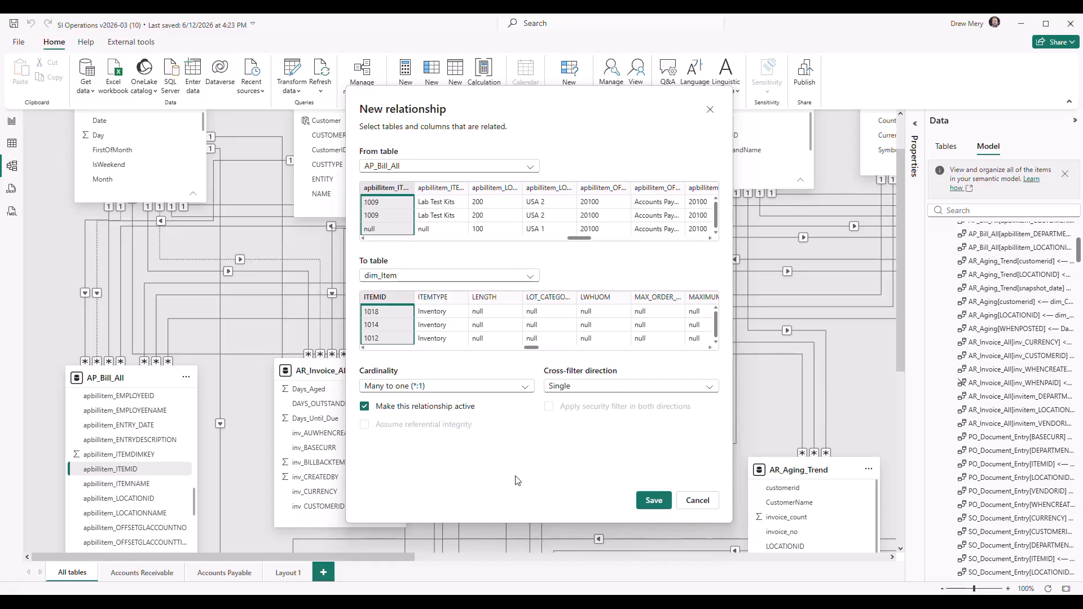
left_click(655, 502)
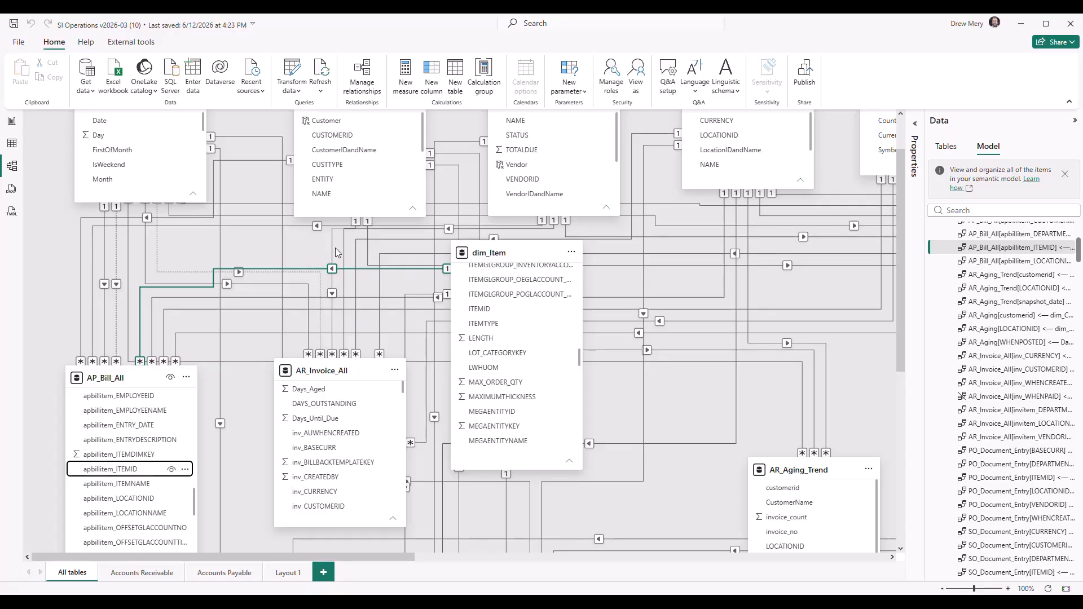
Shrink the dim_Item table card and move it next to dim_Department in the row of dimension tables
left_click(942, 589)
left_click(942, 589)
left_click(942, 589)
left_click(942, 590)
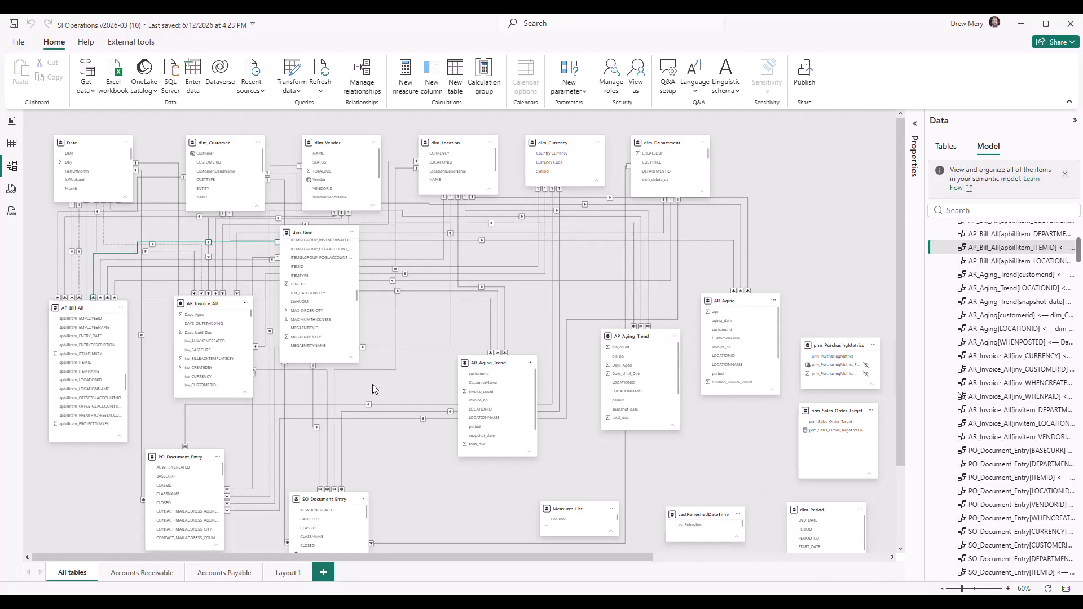
left_click_drag(330, 360, 329, 289)
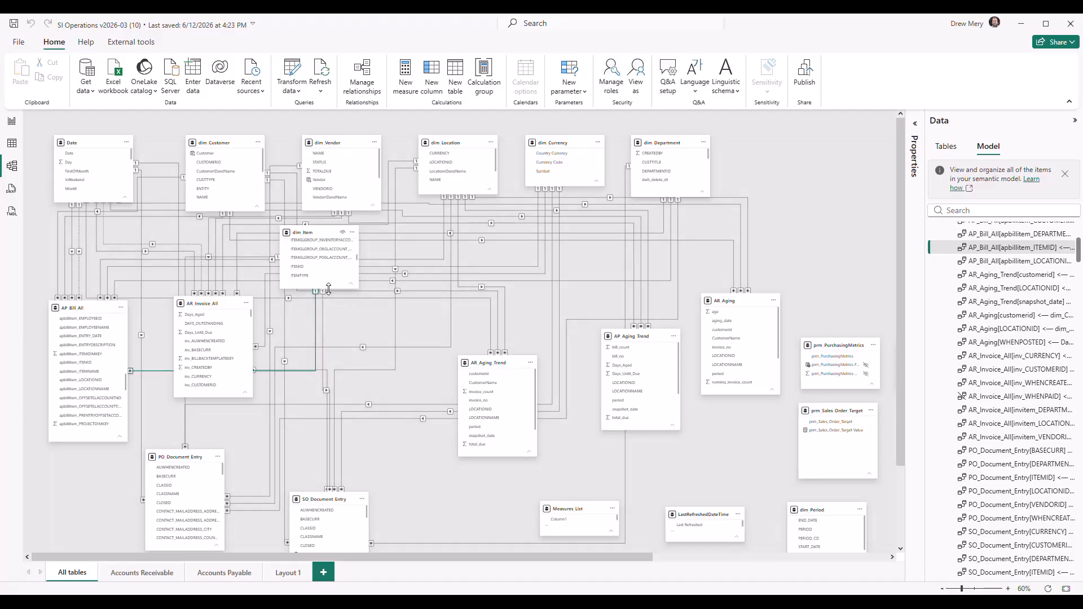
left_click_drag(317, 232, 769, 141)
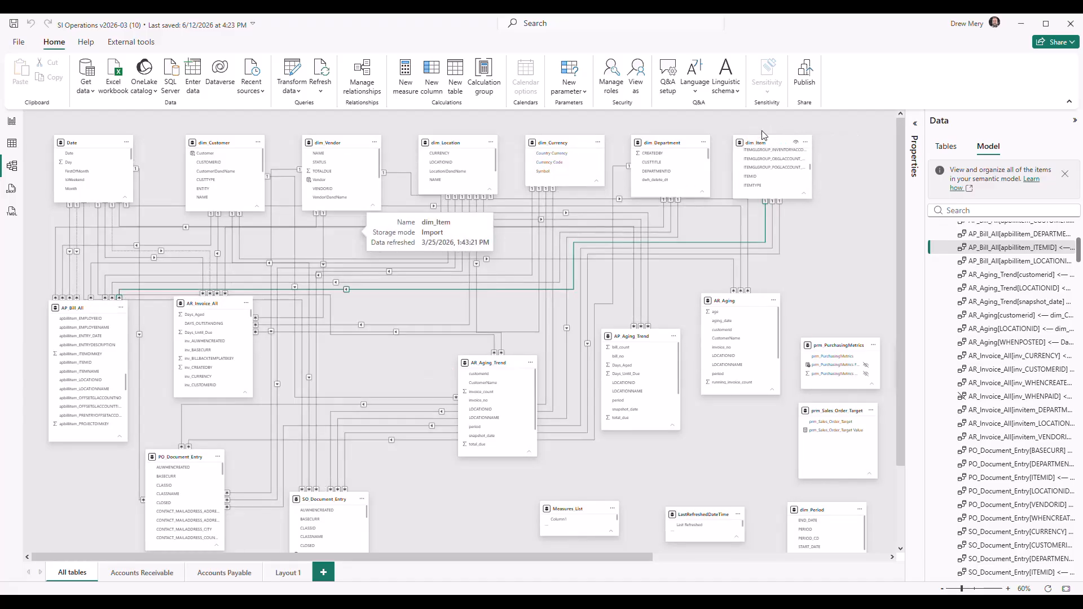
Inspect the dotted inactive relationships linking the Date table to AR_Invoice_All and AP_Bill_All
scroll(369, 367, "down", 1)
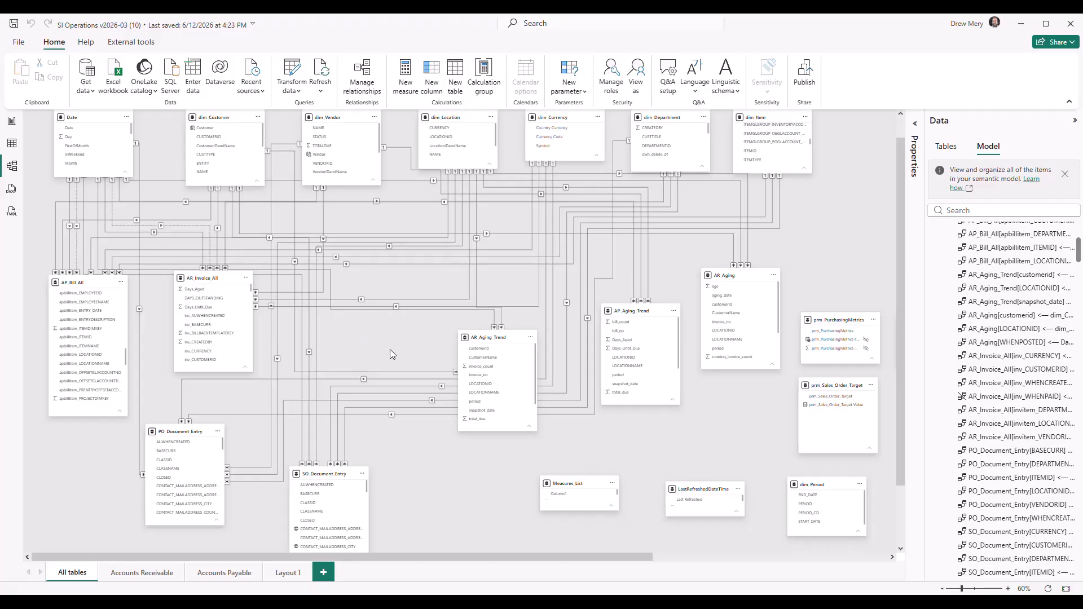
scroll(375, 332, "up", 1)
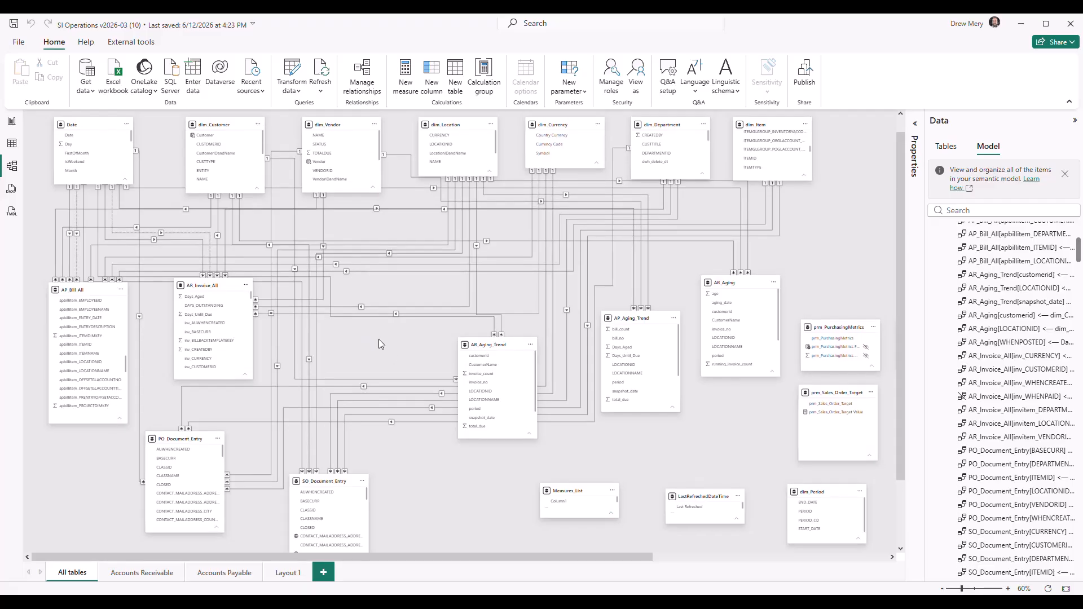
left_click(1008, 588)
left_click_drag(355, 356, 538, 394)
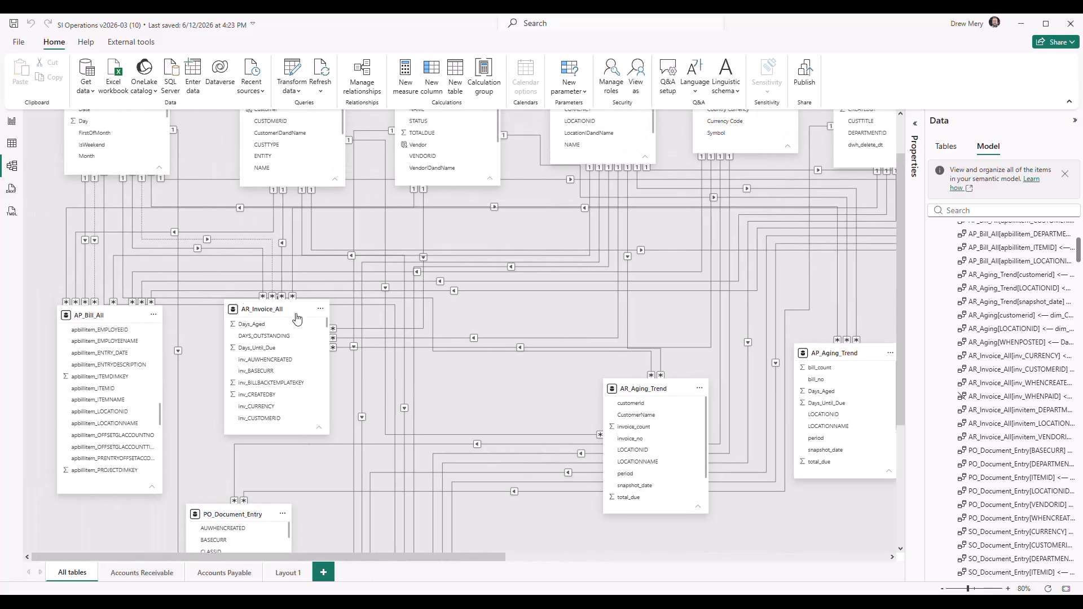
left_click(141, 223)
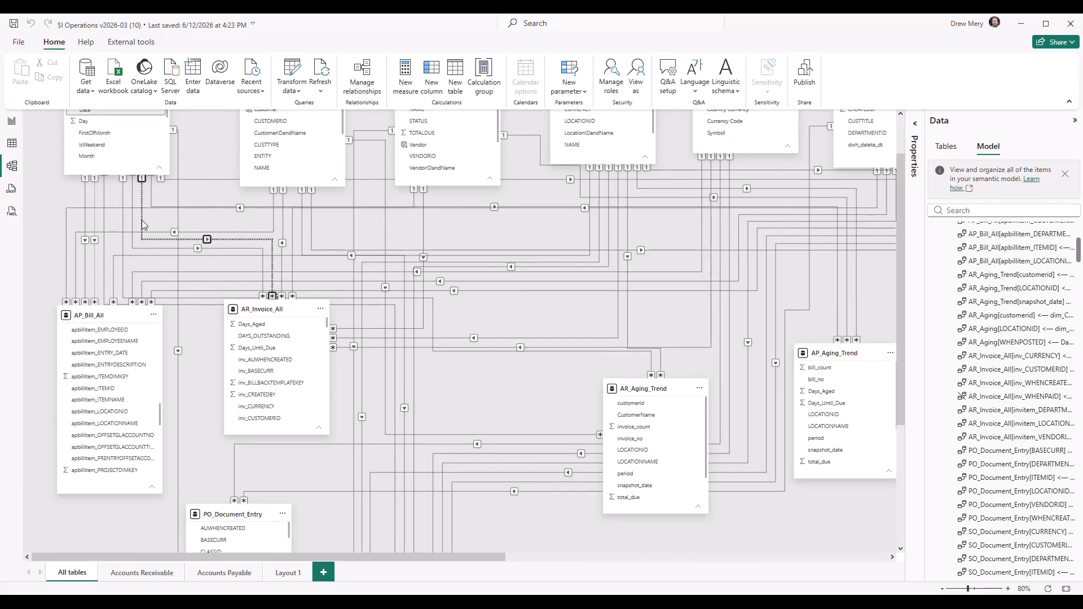
left_click(94, 223)
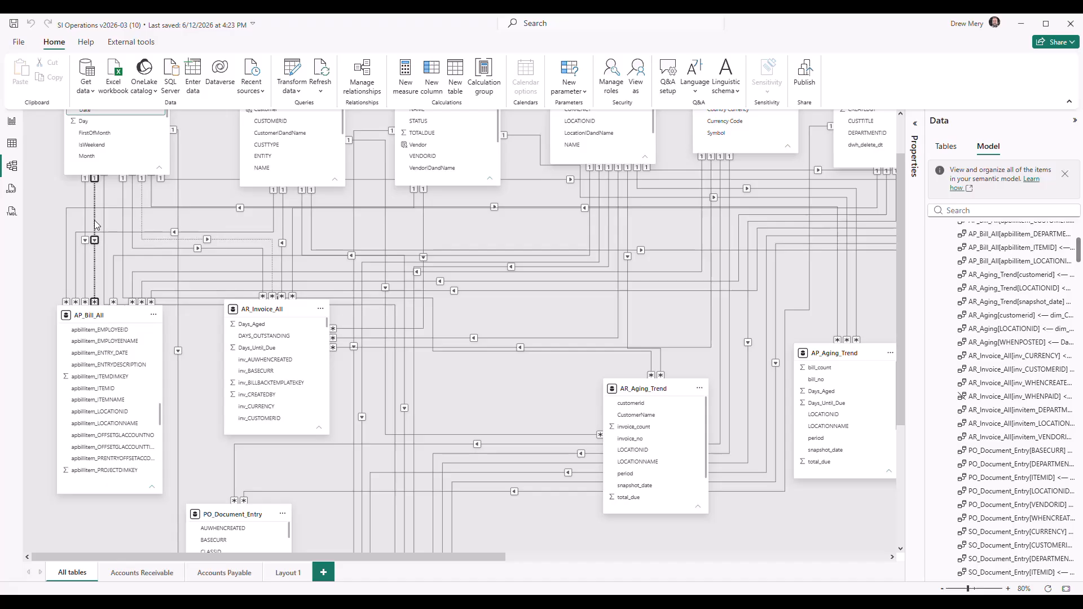
left_click(142, 224)
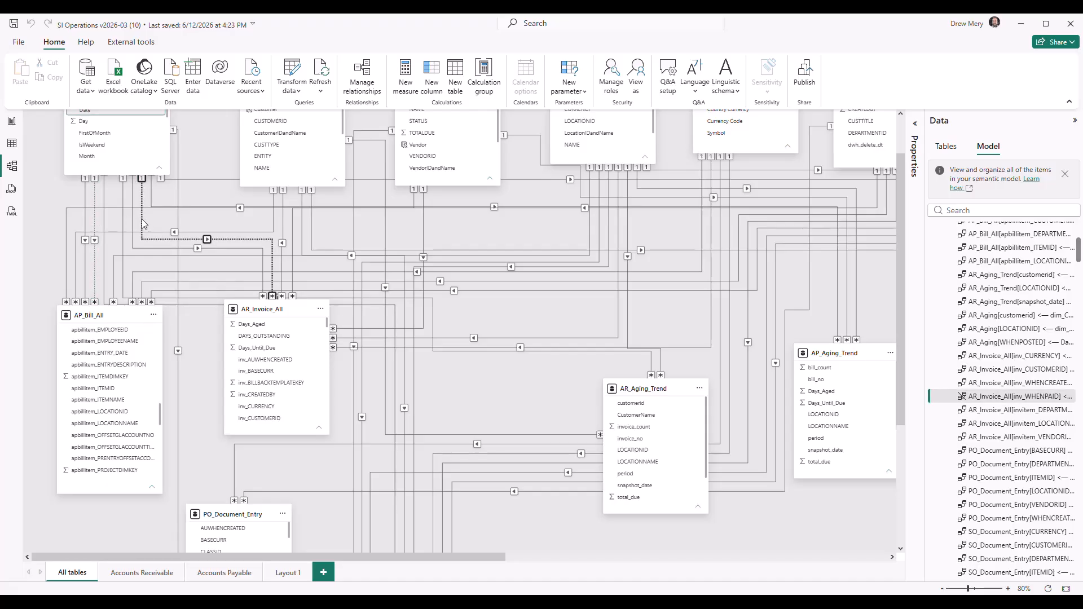
Try to make the relationship between AR_Invoice_All's inv_WHENPAID and the Date table active, and leave its settings without saving
double_click(141, 224)
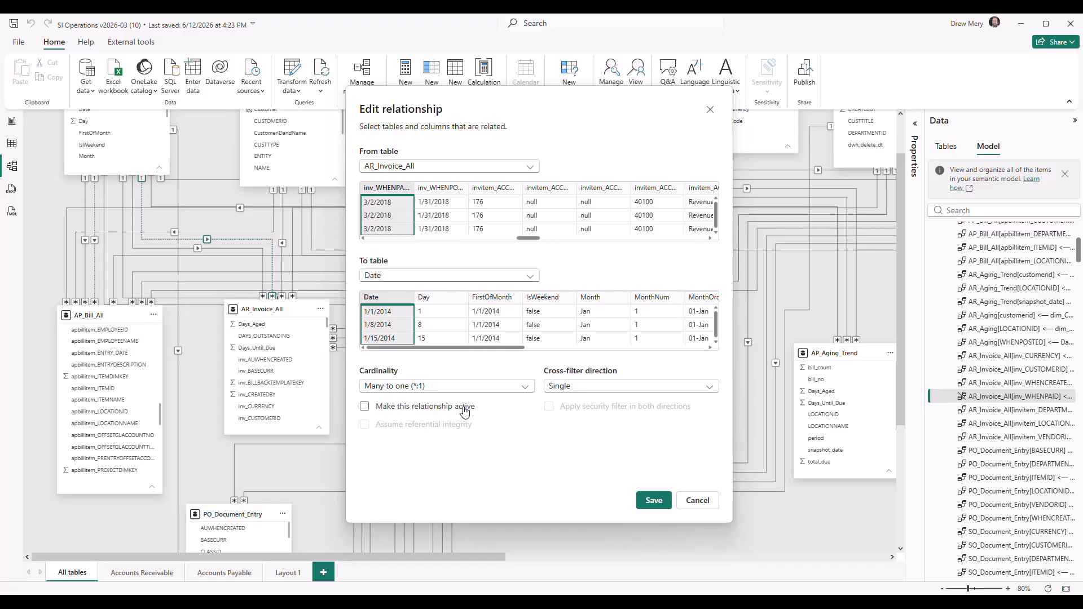
left_click(366, 411)
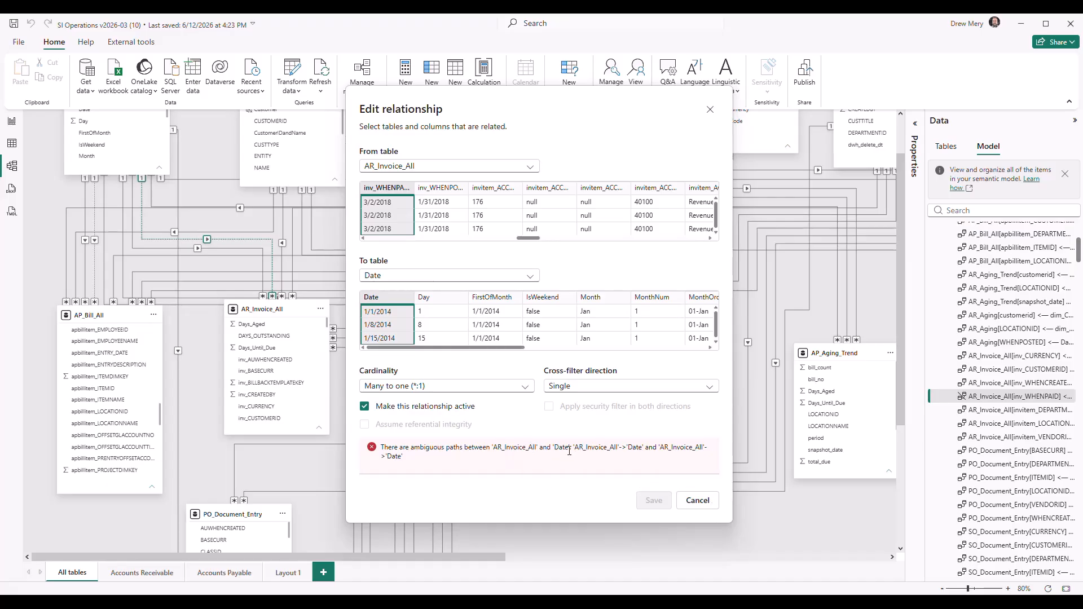
left_click(698, 502)
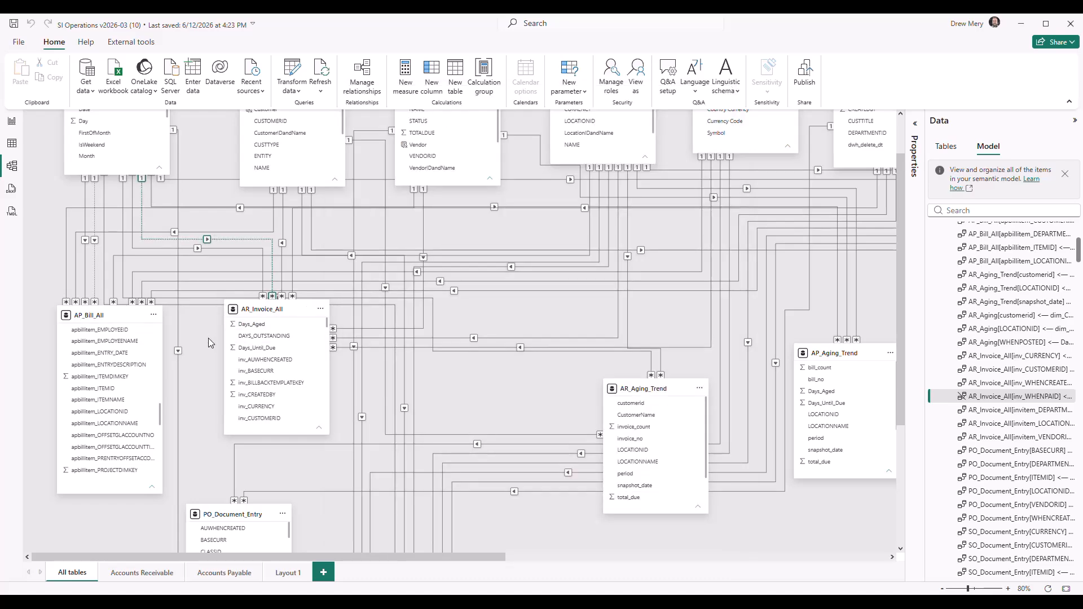
Examine the active relationship between Date and AR_Invoice_All and look for its inv_WHENCREATED column in the invoice table
scroll(208, 338, "right", 10)
scroll(572, 316, "left", 7)
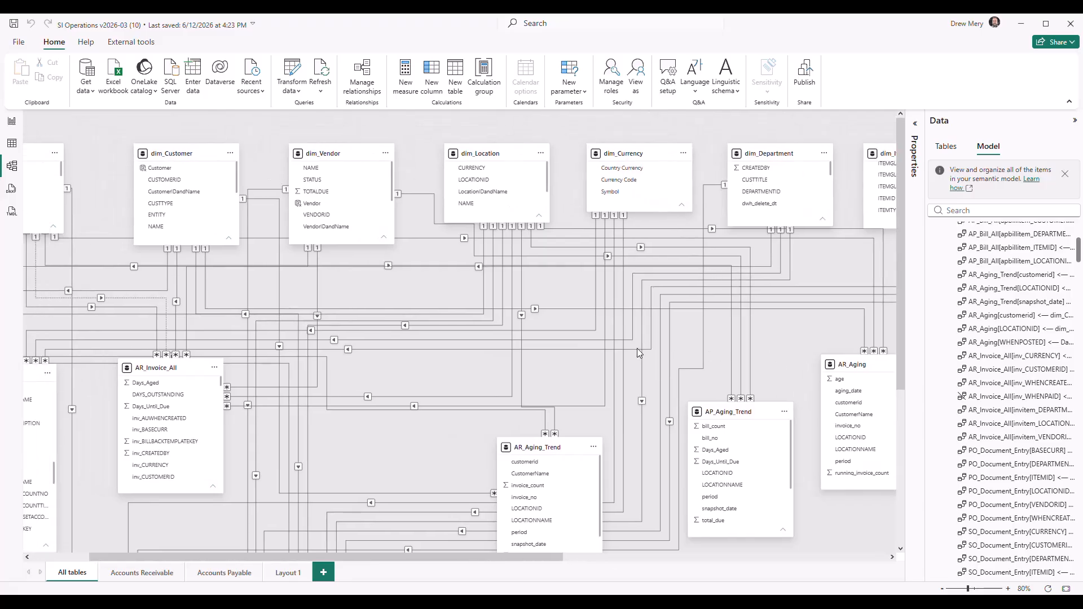
scroll(396, 310, "left", 3)
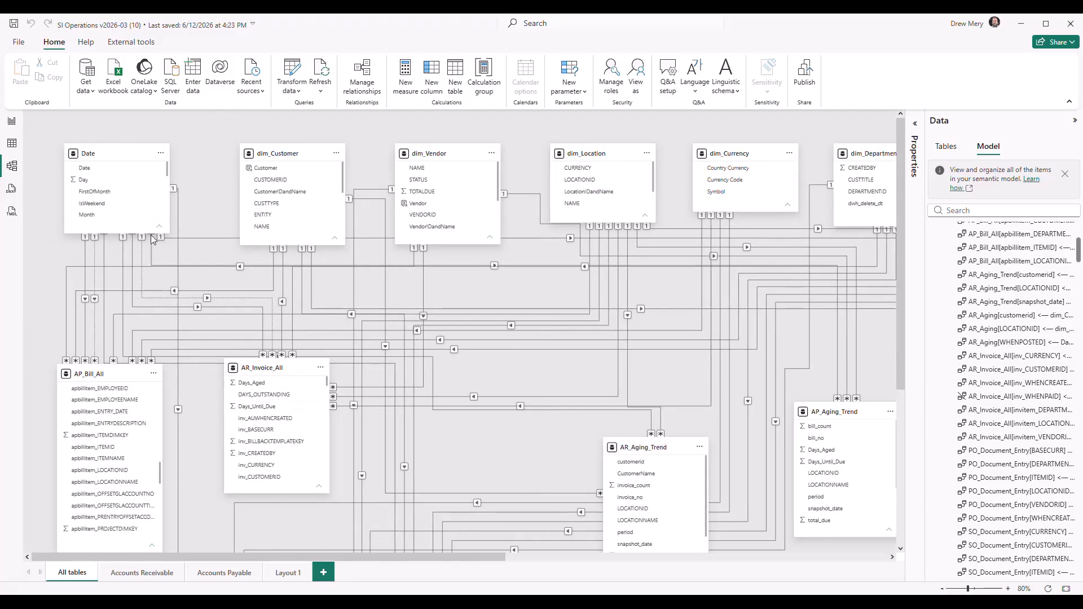
left_click(134, 307)
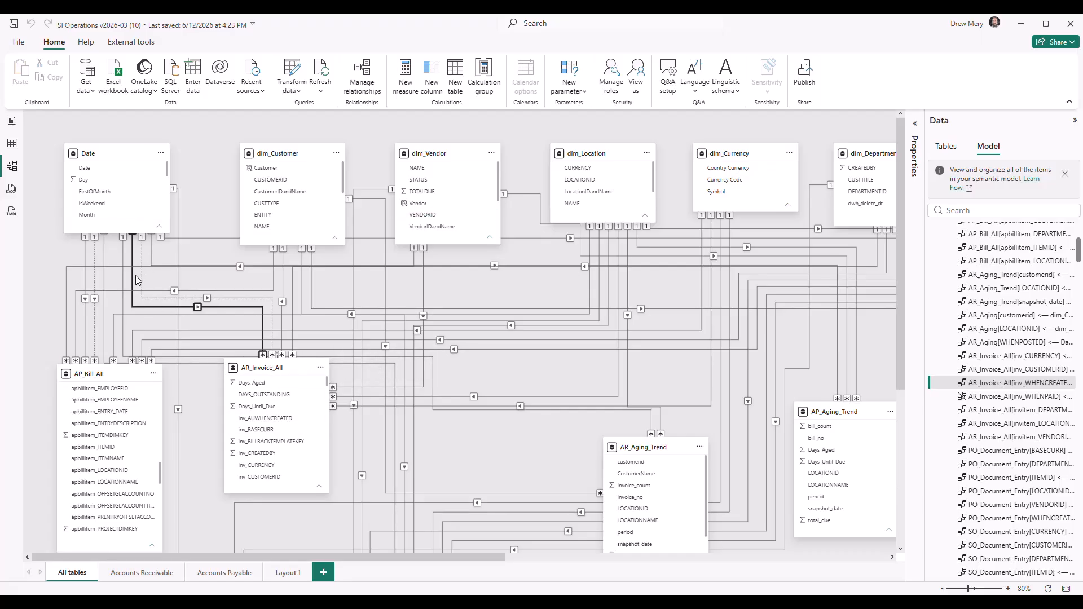
scroll(271, 429, "down", 5)
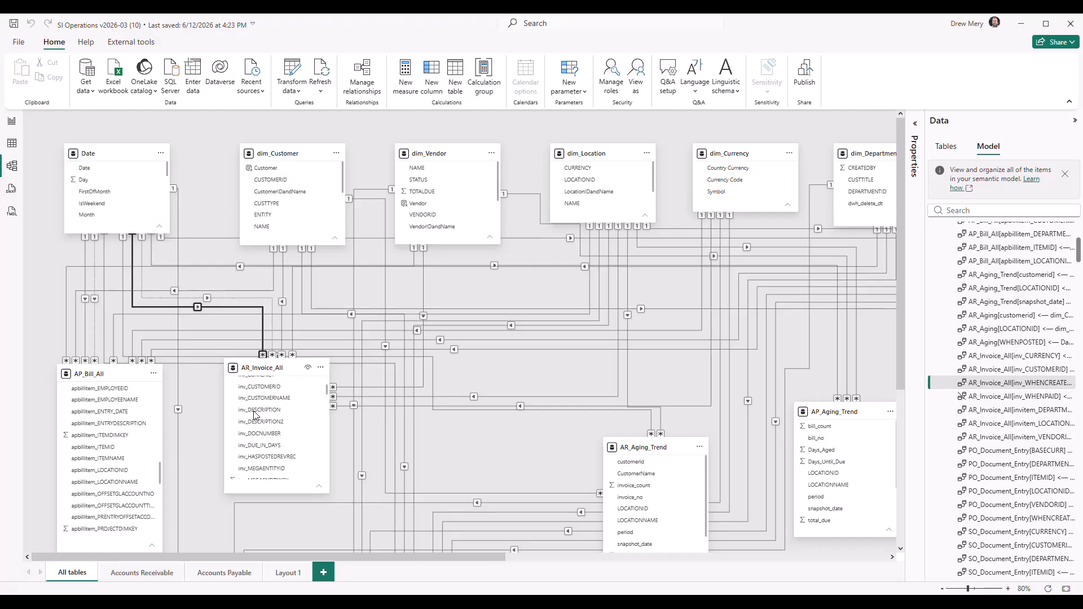
scroll(266, 411, "down", 4)
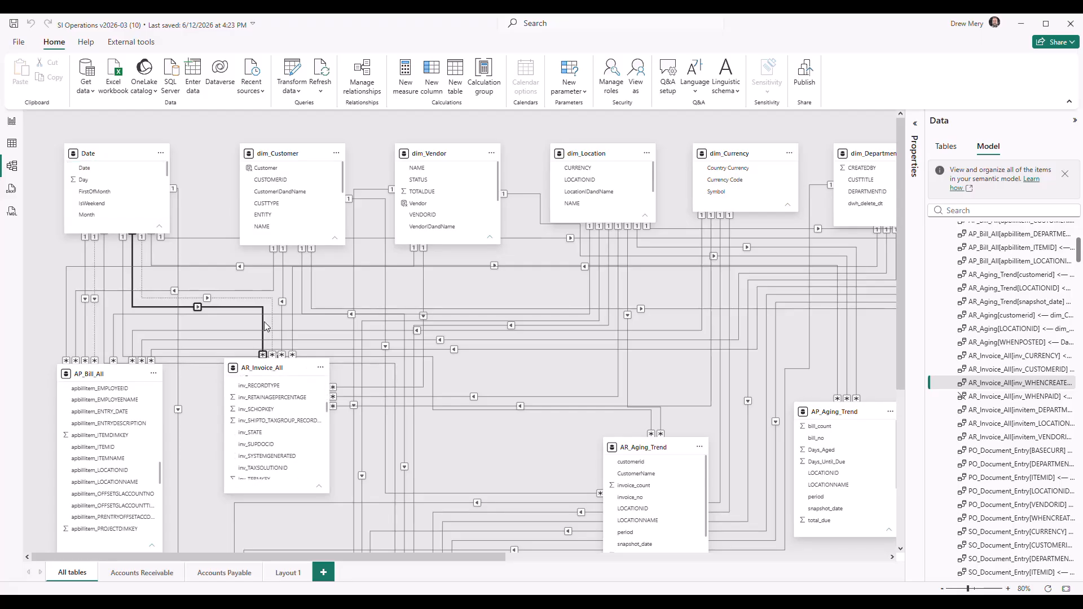
scroll(268, 395, "down", 3)
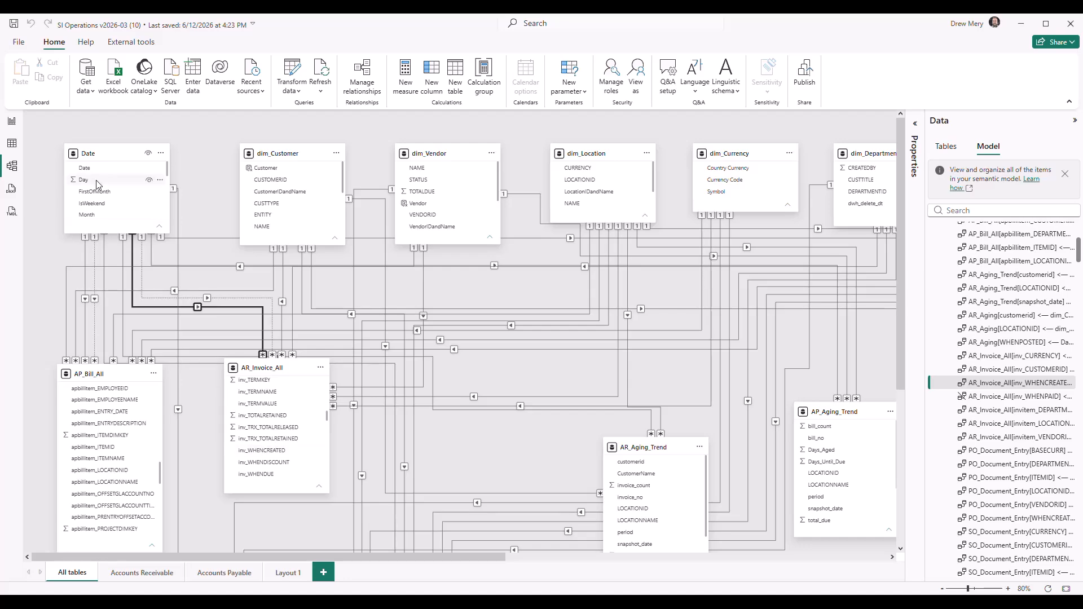
Review the inactive inv_WHENPAID to Date relationship's settings, widening the column to read its full name, and leave without saving
left_click(254, 299)
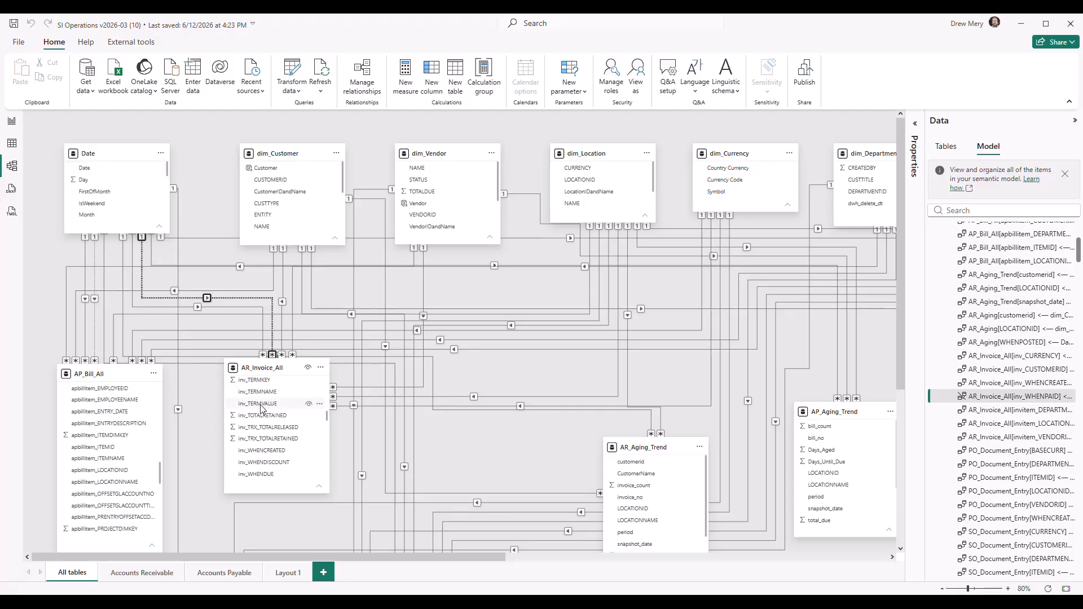
scroll(266, 412, "down", 3)
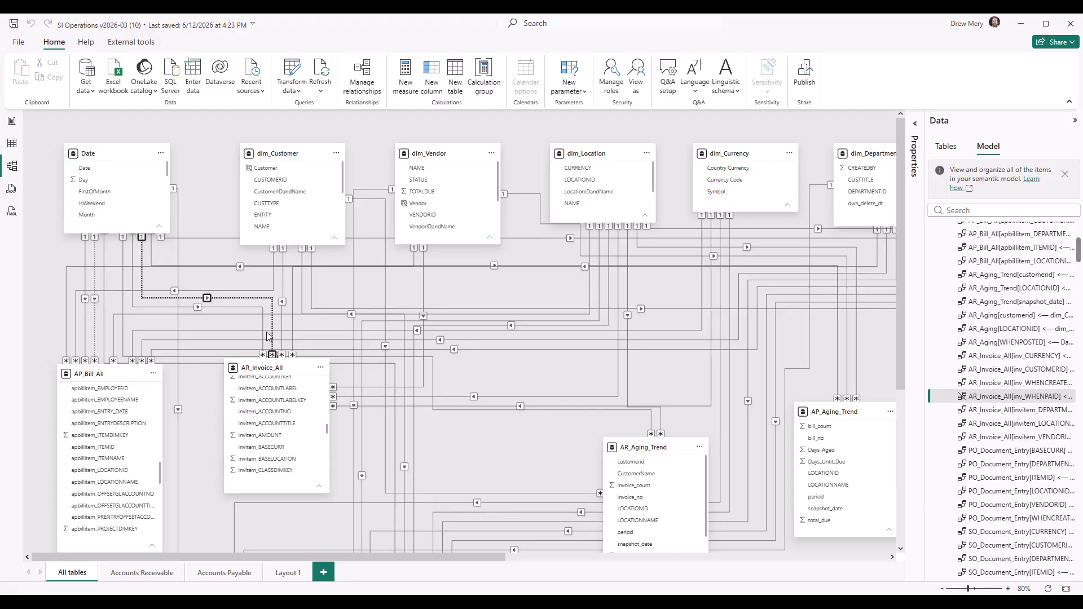
double_click(275, 326)
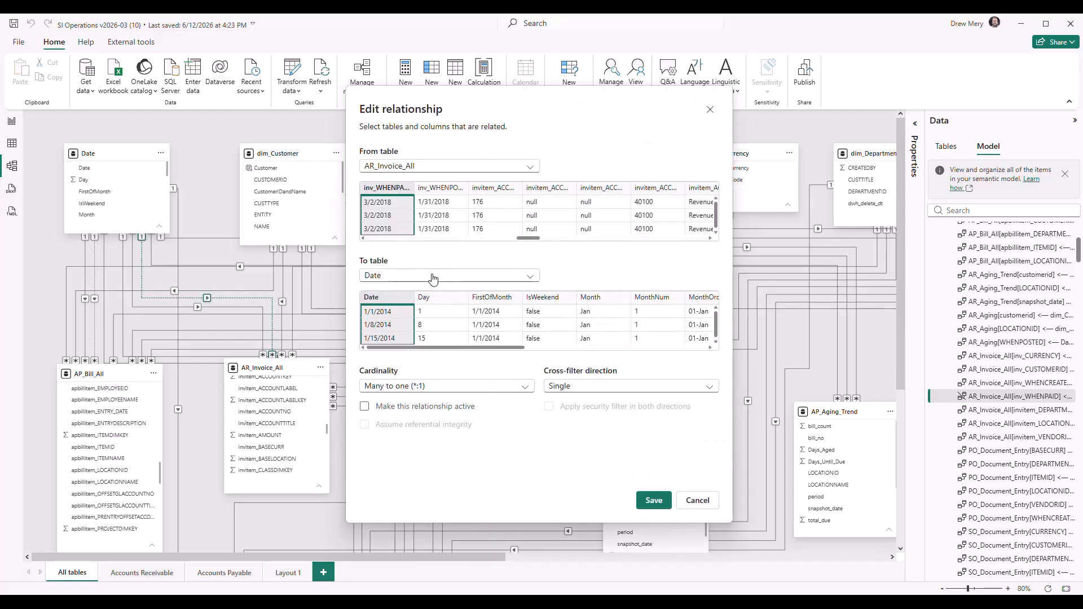
left_click_drag(415, 187, 461, 185)
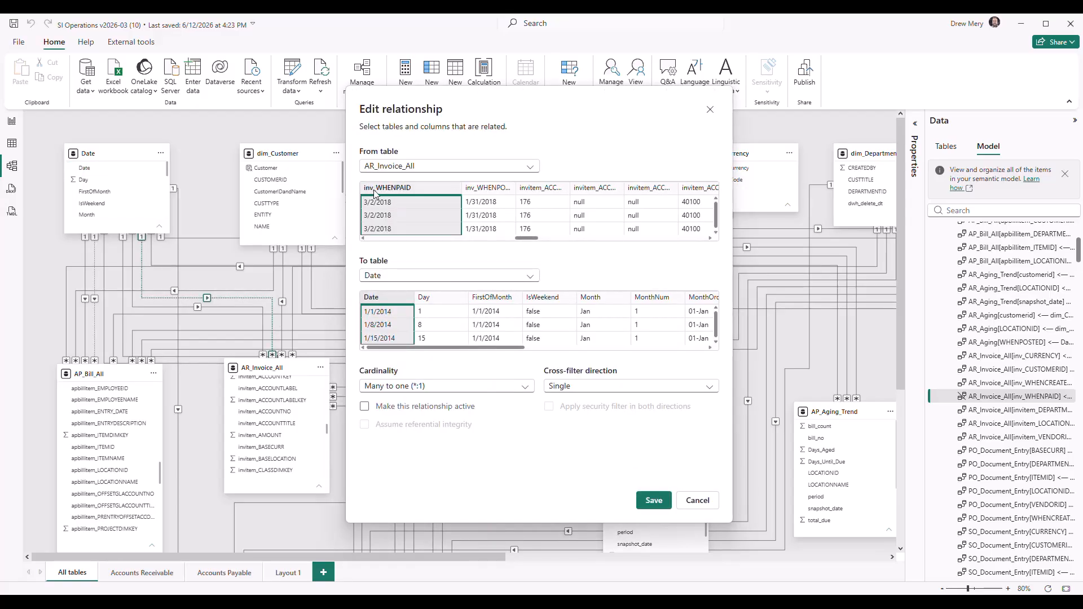
left_click(698, 500)
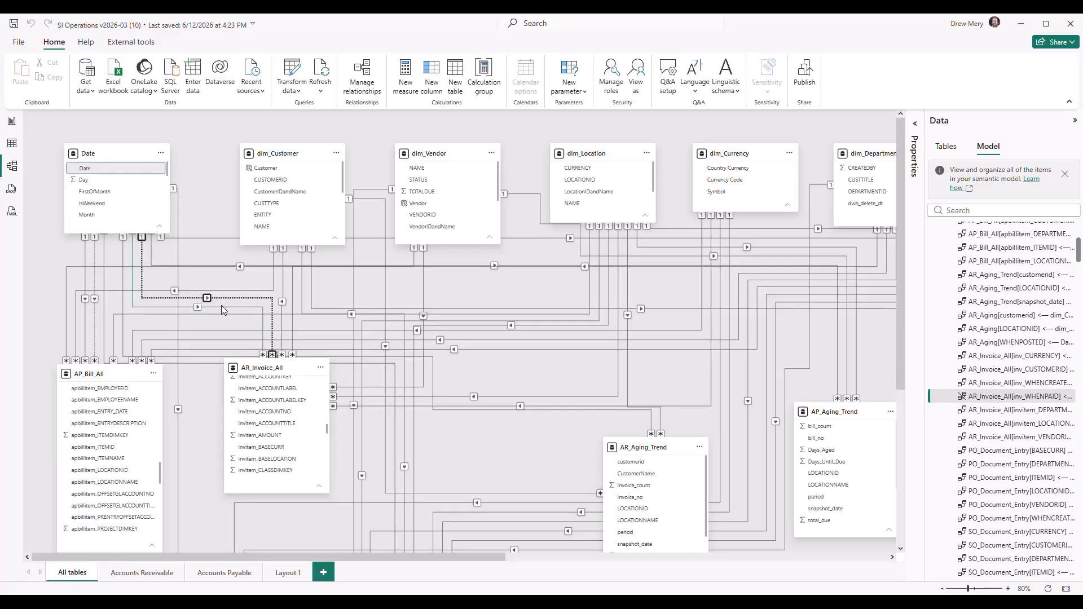
left_click(194, 199)
scroll(196, 207, "right", 10)
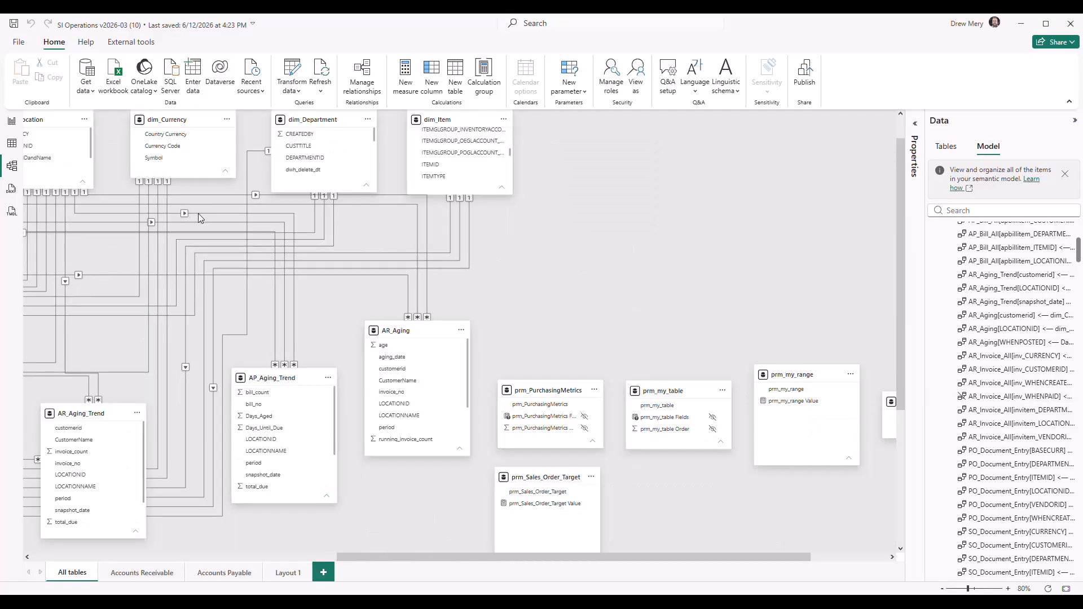
left_click_drag(518, 273, 1068, 280)
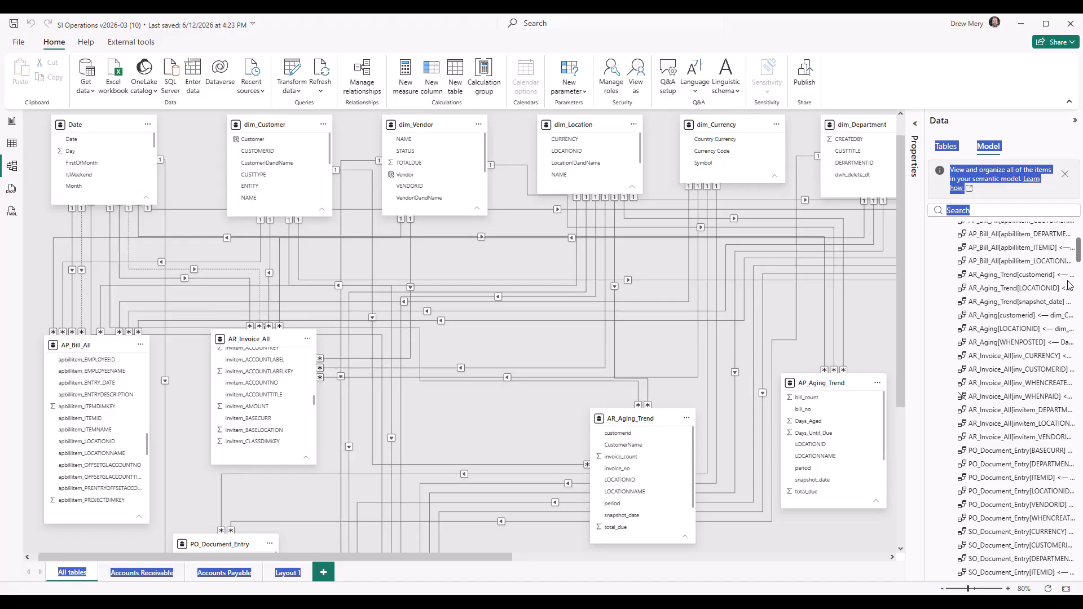
left_click(473, 266)
left_click_drag(469, 262, 513, 293)
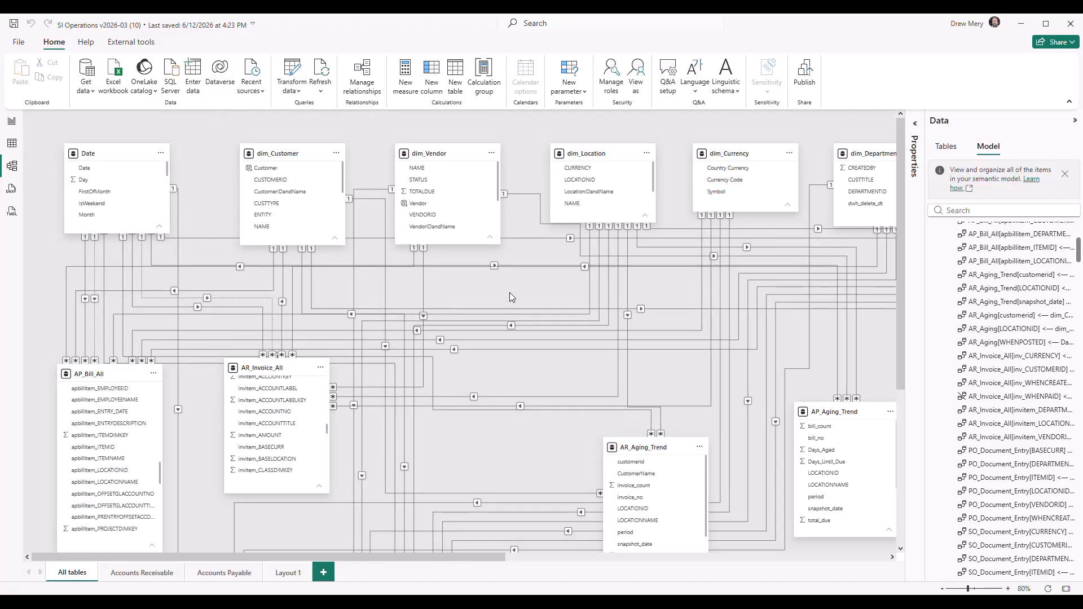